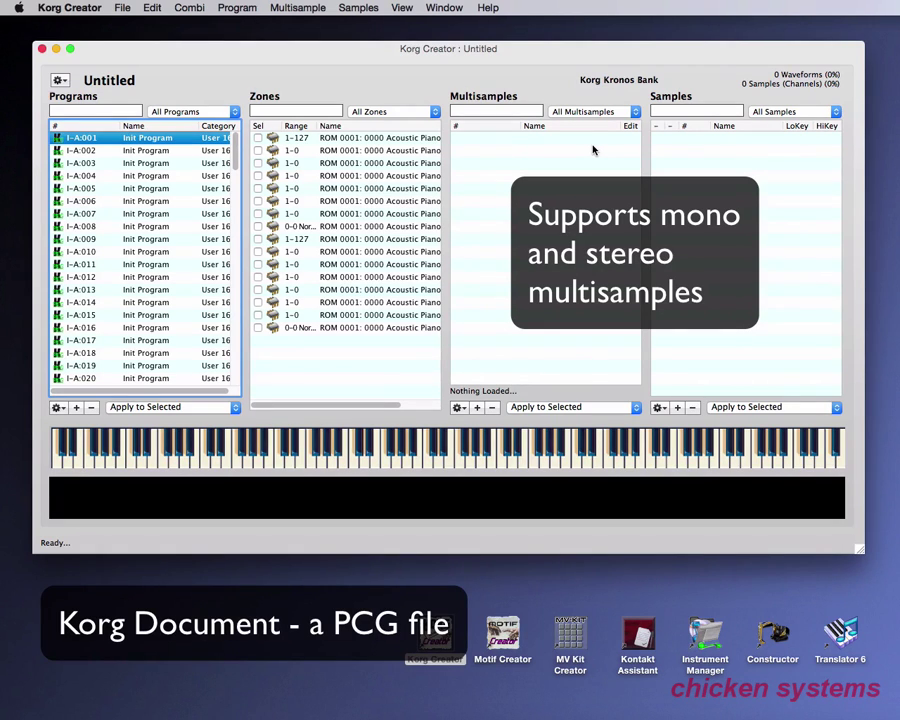
left_click_drag(322, 50, 321, 47)
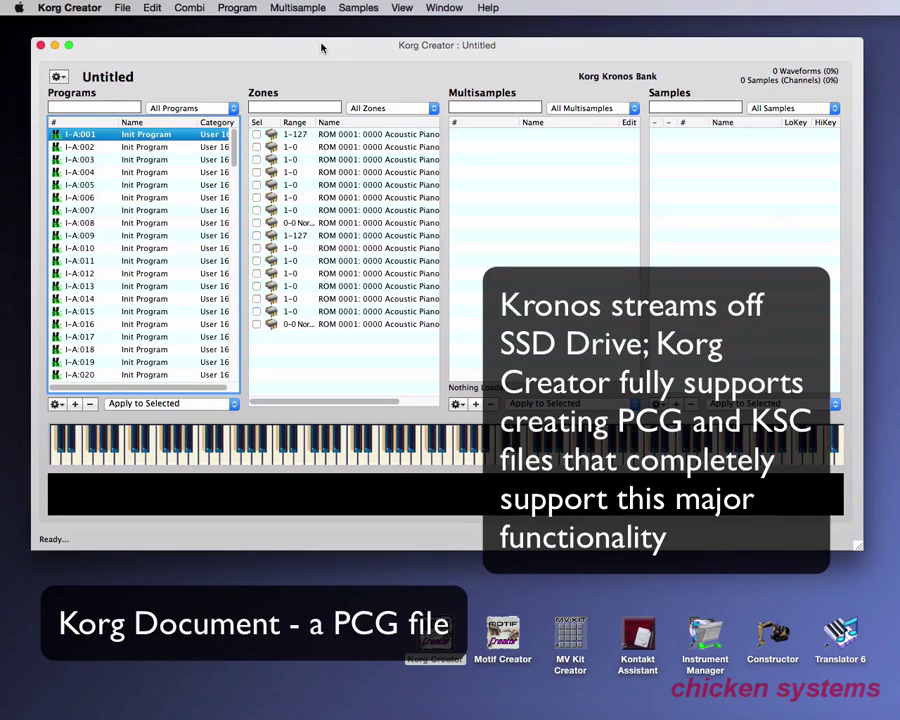
left_click_drag(322, 47, 318, 43)
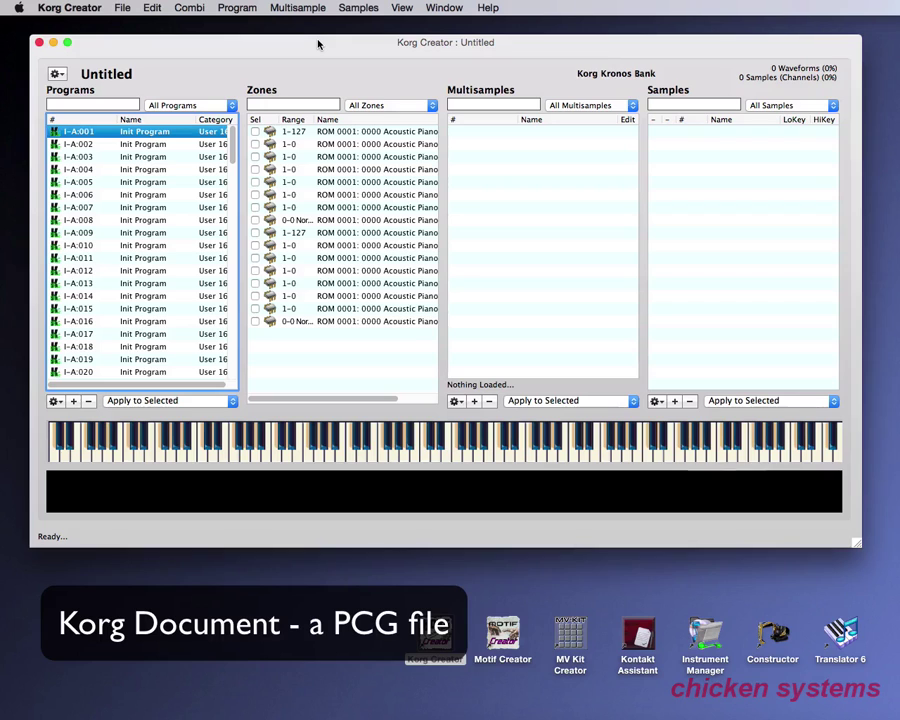
left_click_drag(318, 43, 333, 38)
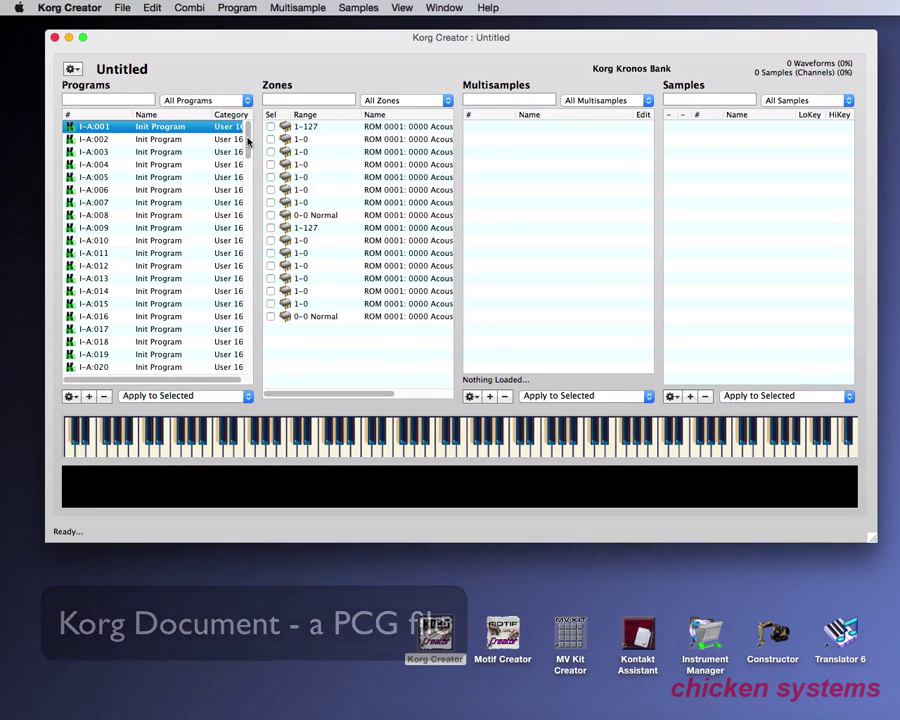
scroll(249, 141, "down", 2)
scroll(248, 124, "up", 2)
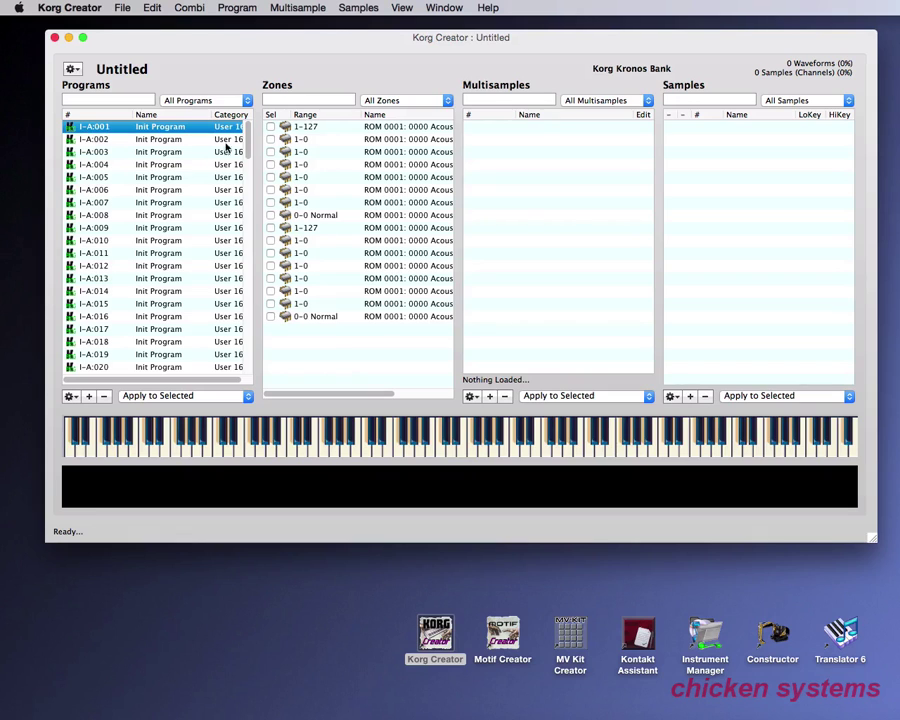
mouse_move(248, 142)
left_mouse_down()
mouse_move(262, 368)
mouse_move(243, 200)
mouse_move(260, 132)
left_mouse_up()
- Close the untitled Korg Kronos bank document
left_click(55, 38)
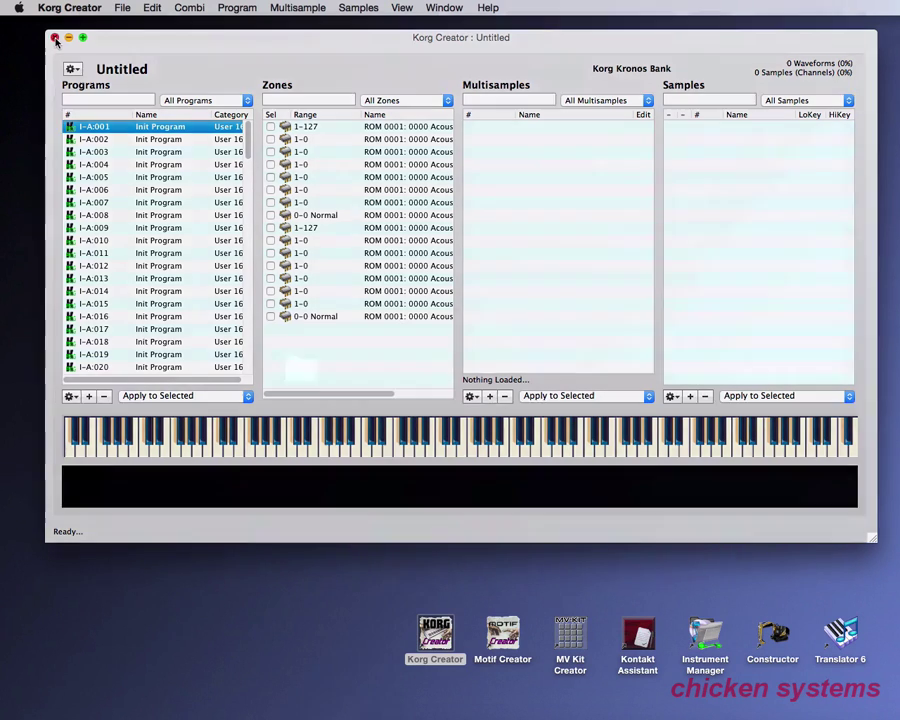
left_click(122, 8)
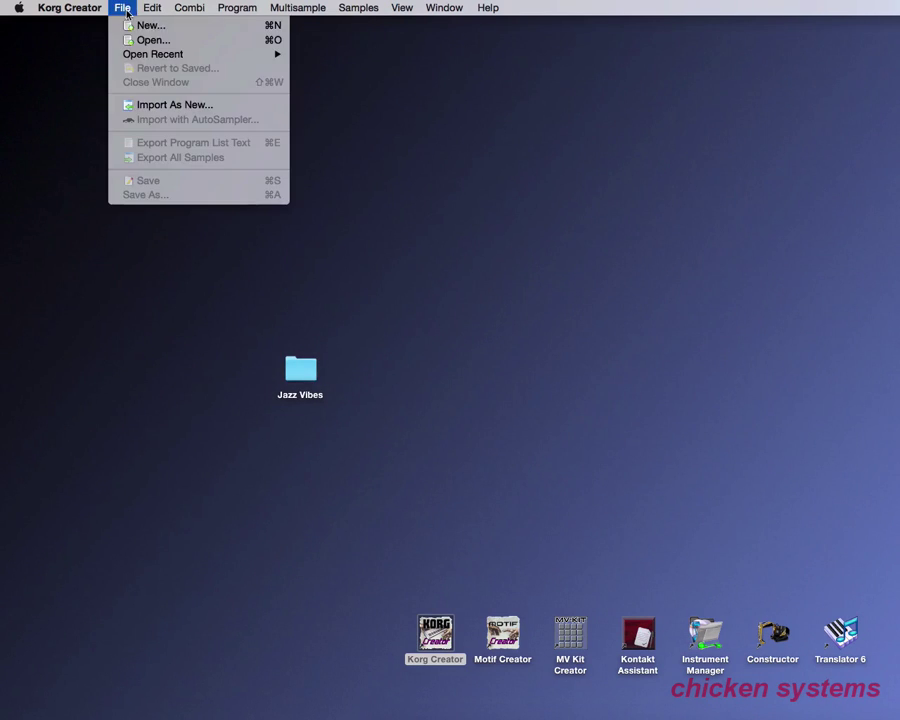
mouse_move(200, 54)
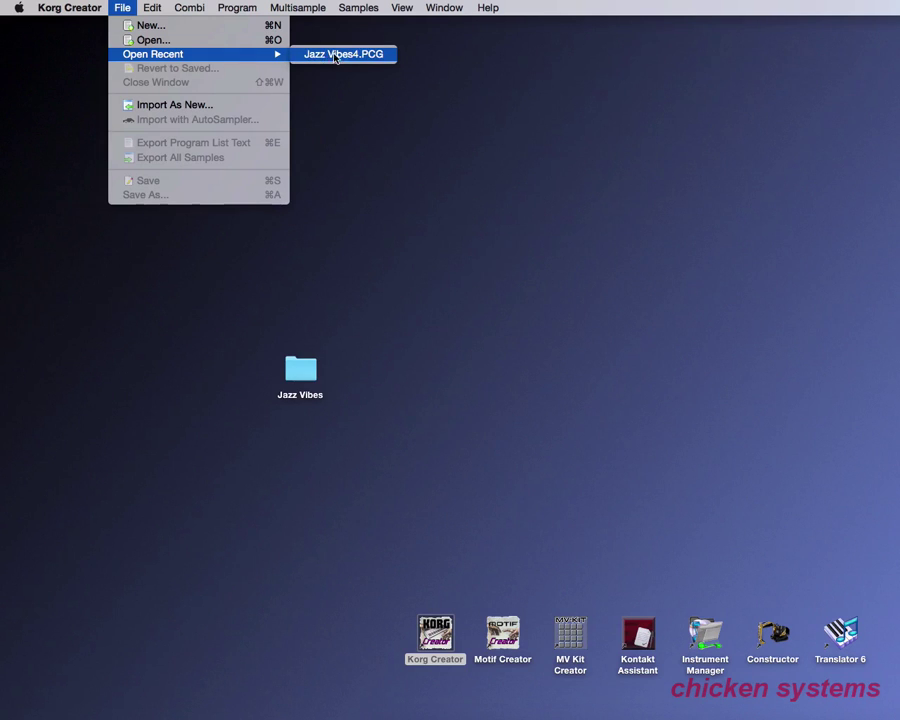
left_click(382, 134)
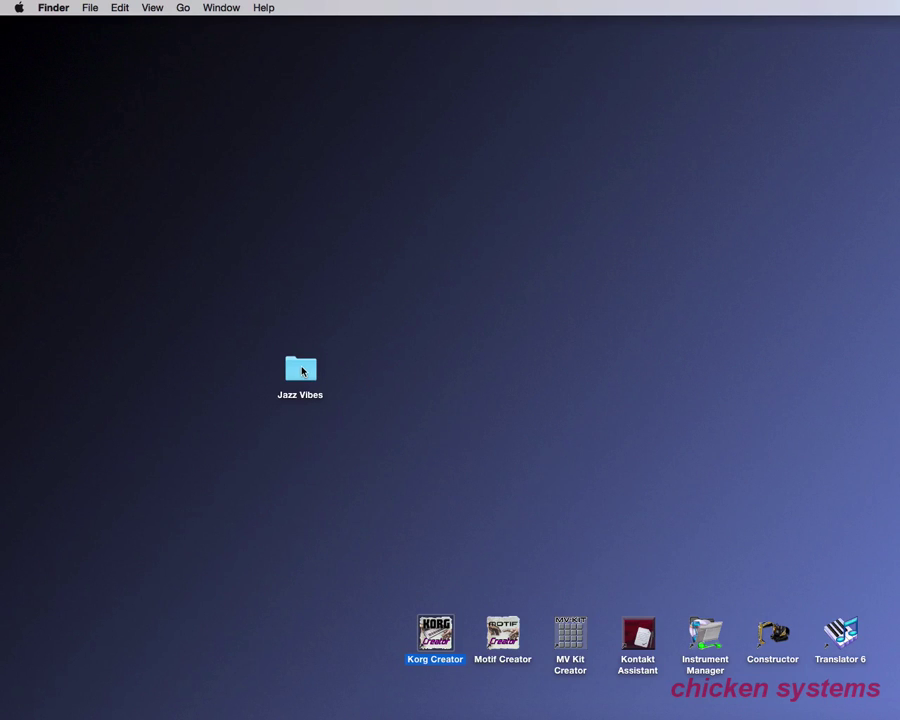
- Open the Jazz Vibes folder from the desktop in Finder and move its window fully into view
left_click(302, 371)
double_click(302, 371)
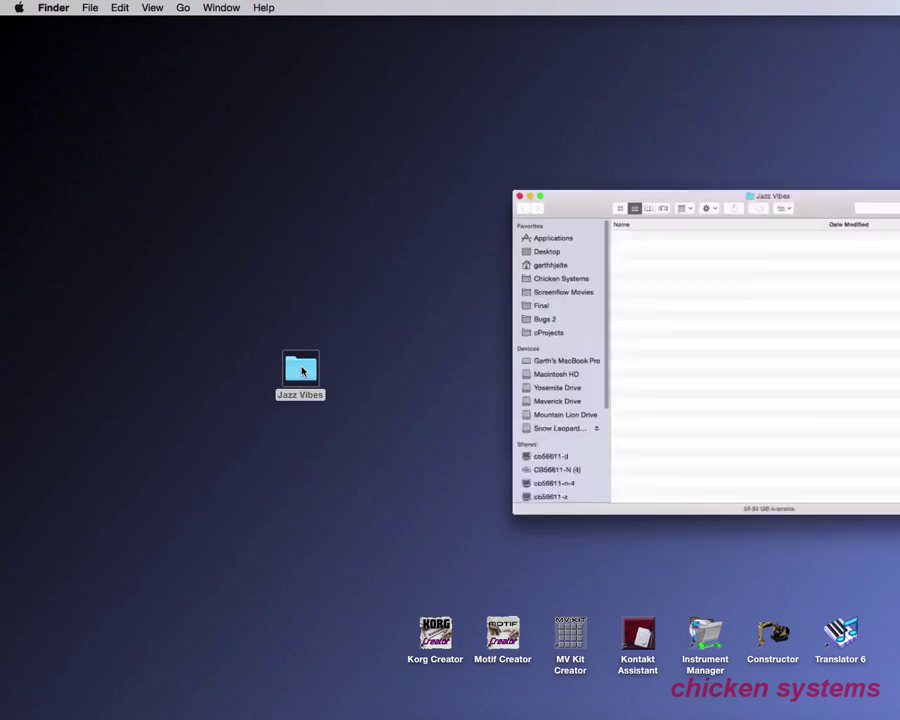
left_click_drag(691, 134, 169, 94)
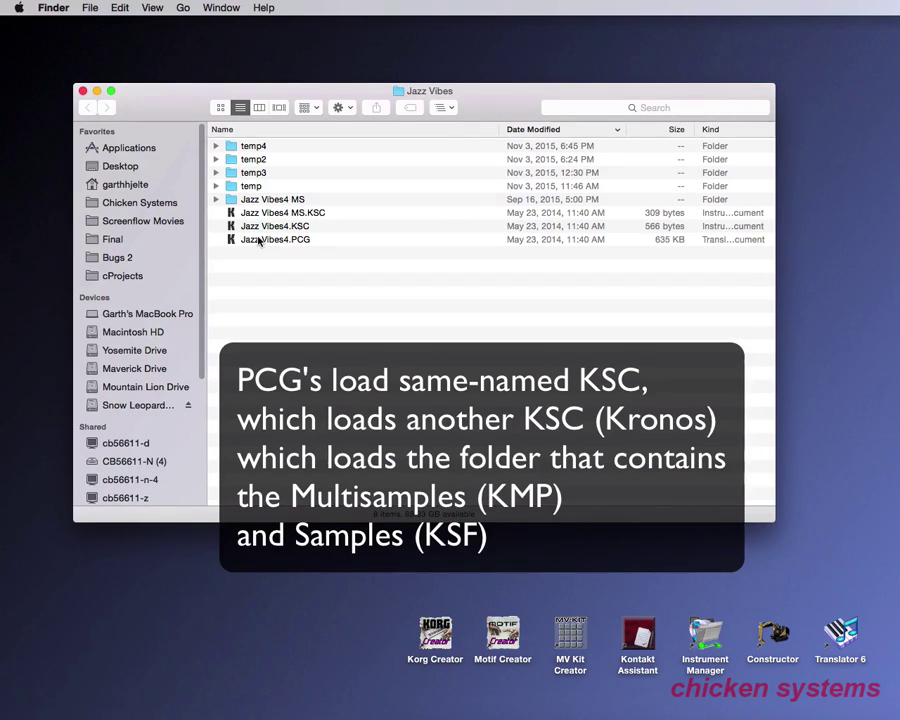
- Examine the Jazz Vibes4.PCG file and its same-named Jazz Vibes4.KSC file by selecting them in turn
left_click(259, 241)
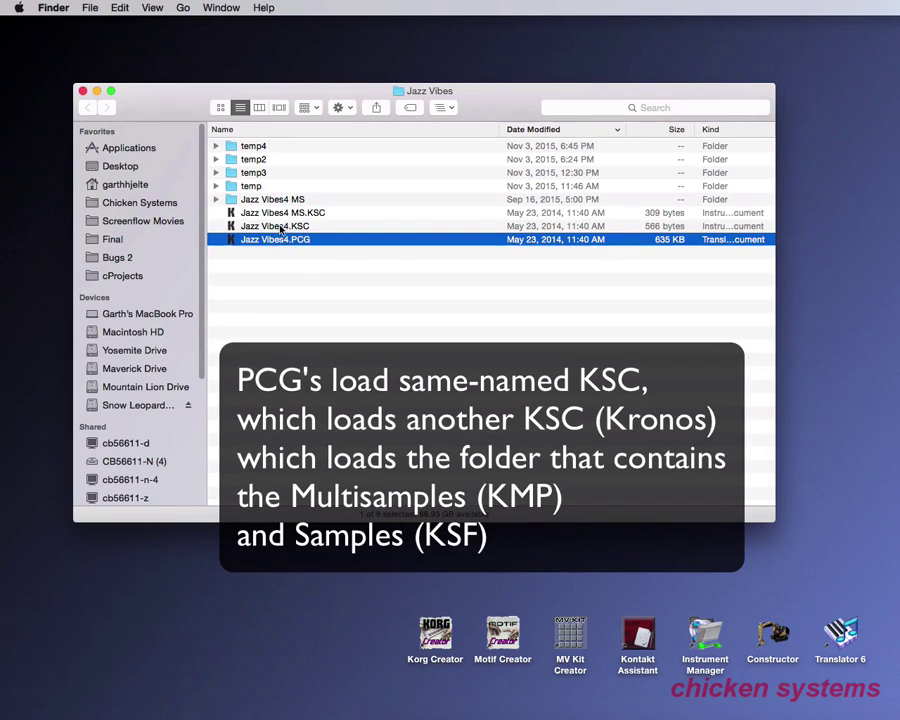
key("Up")
key("Down")
key("Up")
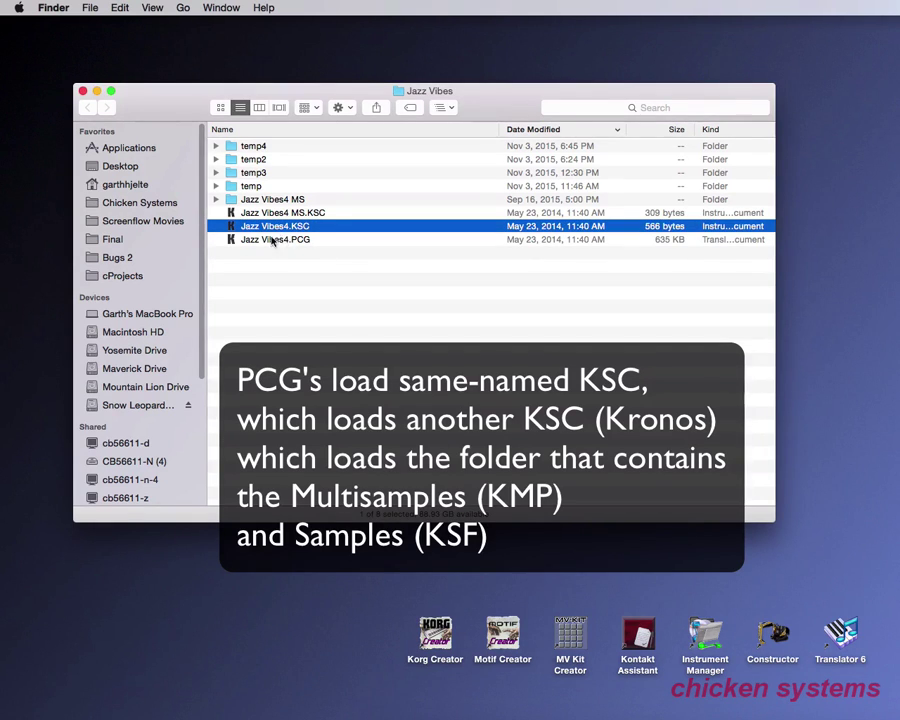
left_click(276, 238)
left_click(270, 228)
left_click(269, 240)
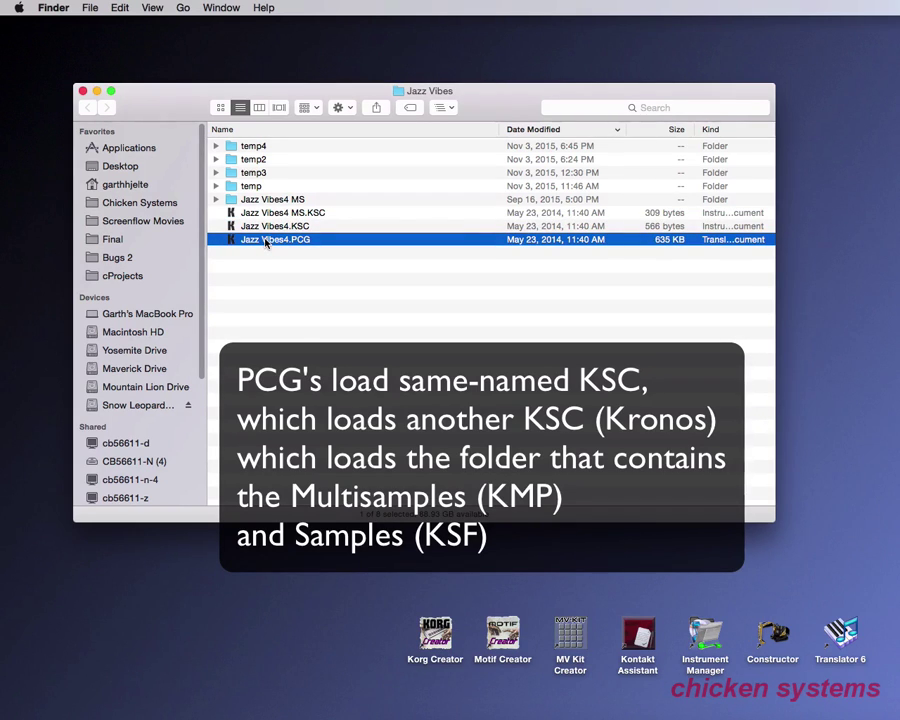
key("Up")
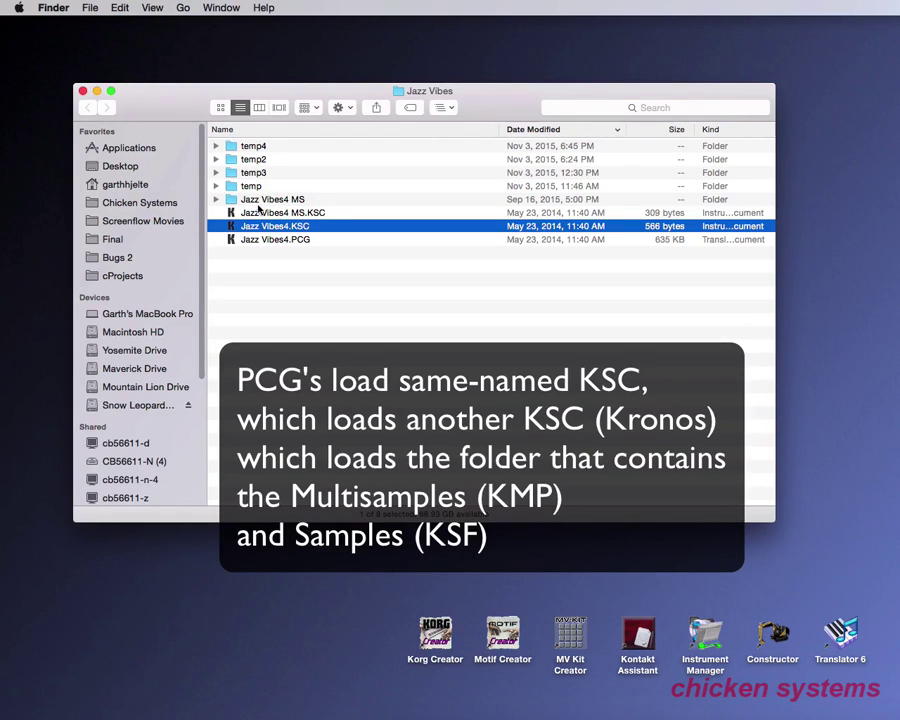
left_click(264, 240)
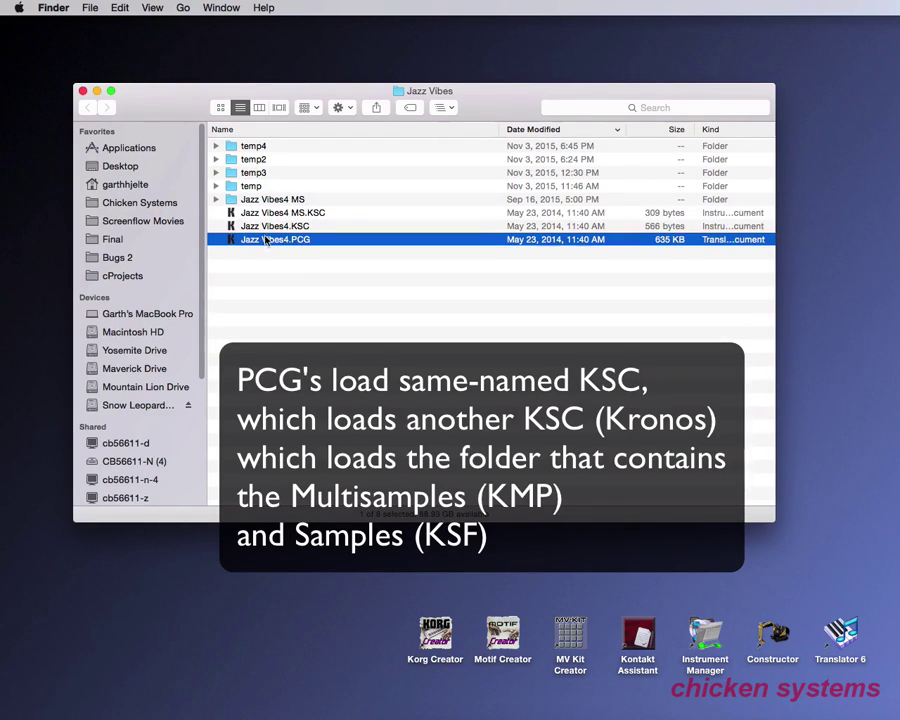
- Trace the loading chain by selecting Jazz Vibes4.KSC, Jazz Vibes4 MS.KSC and the Jazz Vibes4 MS folder in turn
left_click(274, 228)
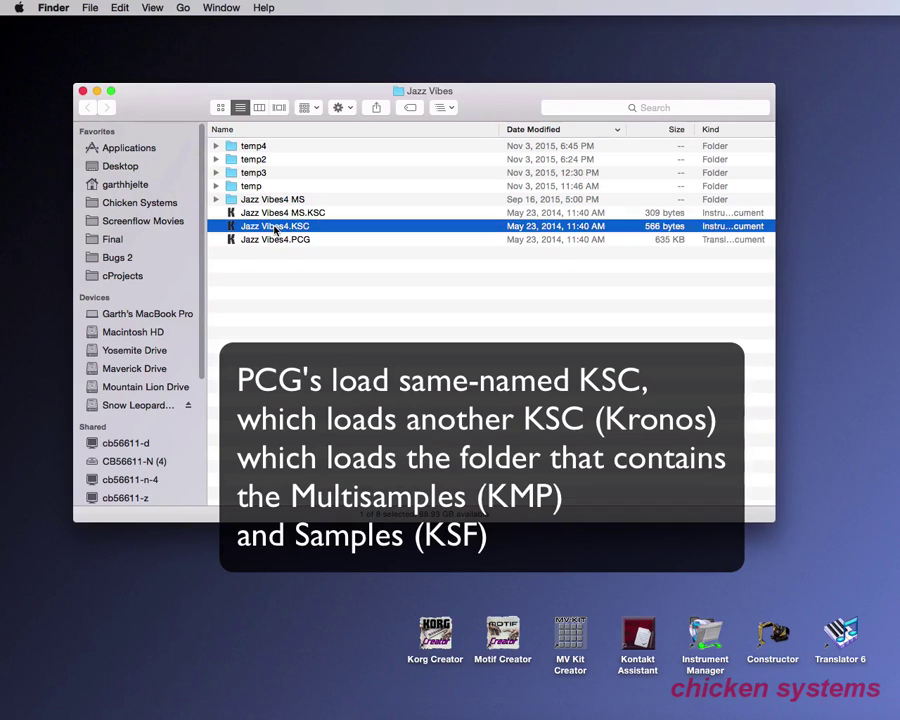
left_click(266, 214)
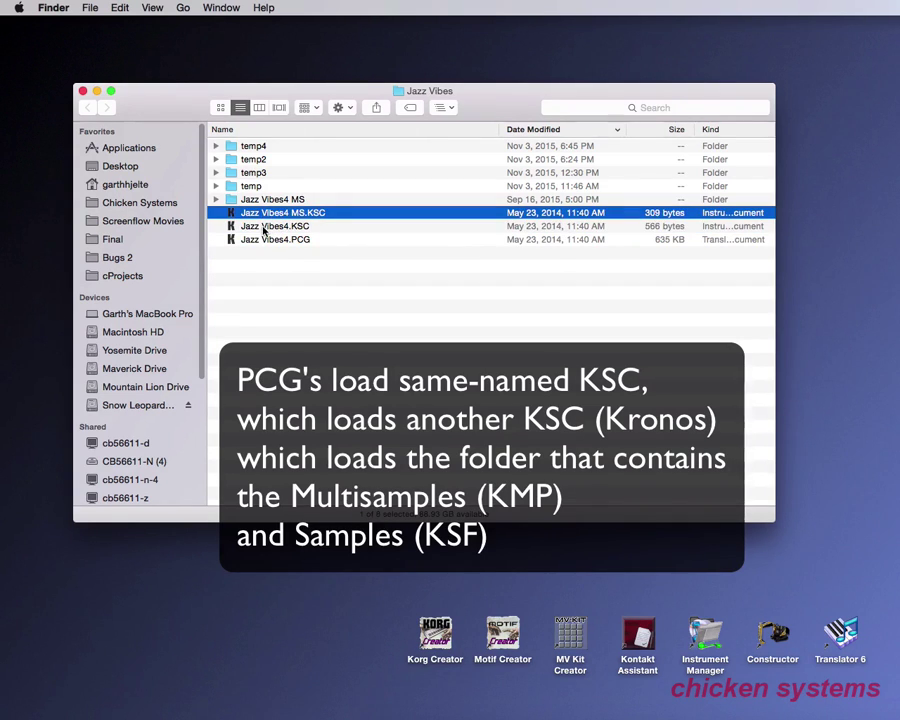
left_click(264, 230)
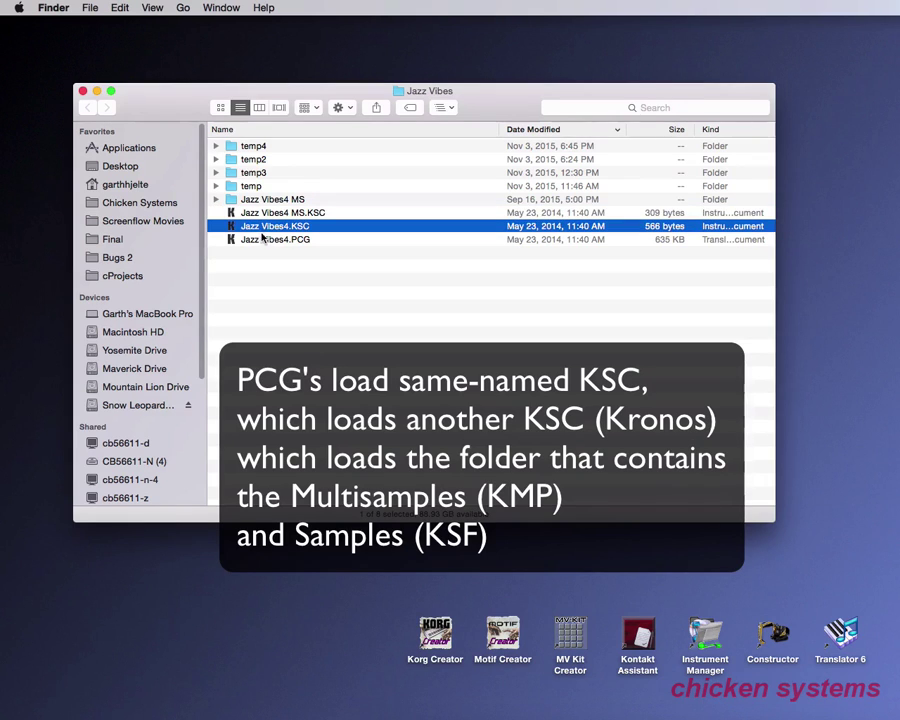
left_click(264, 214)
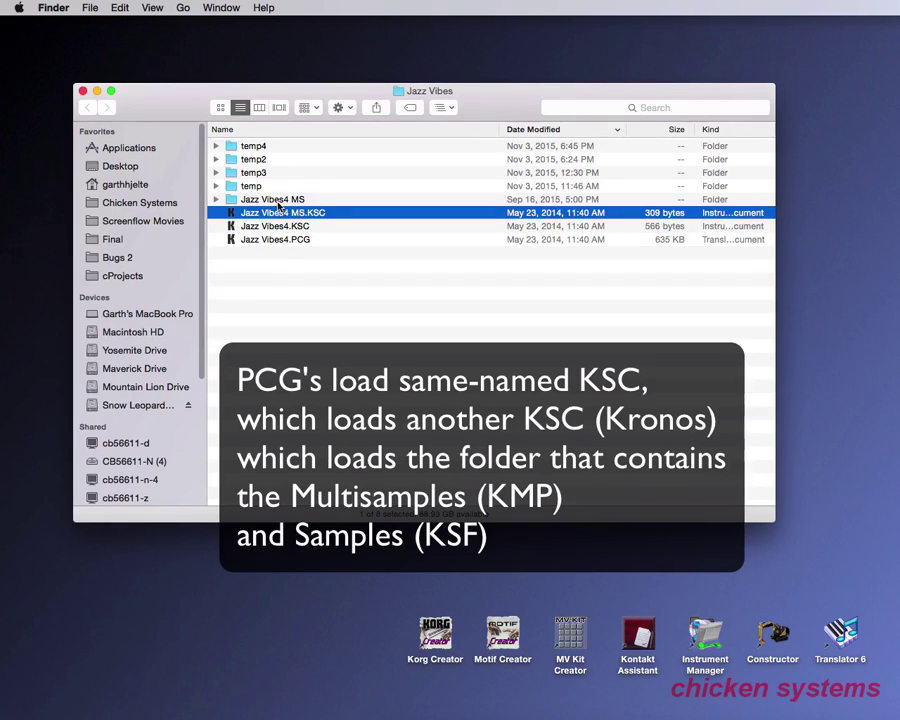
left_click(263, 200)
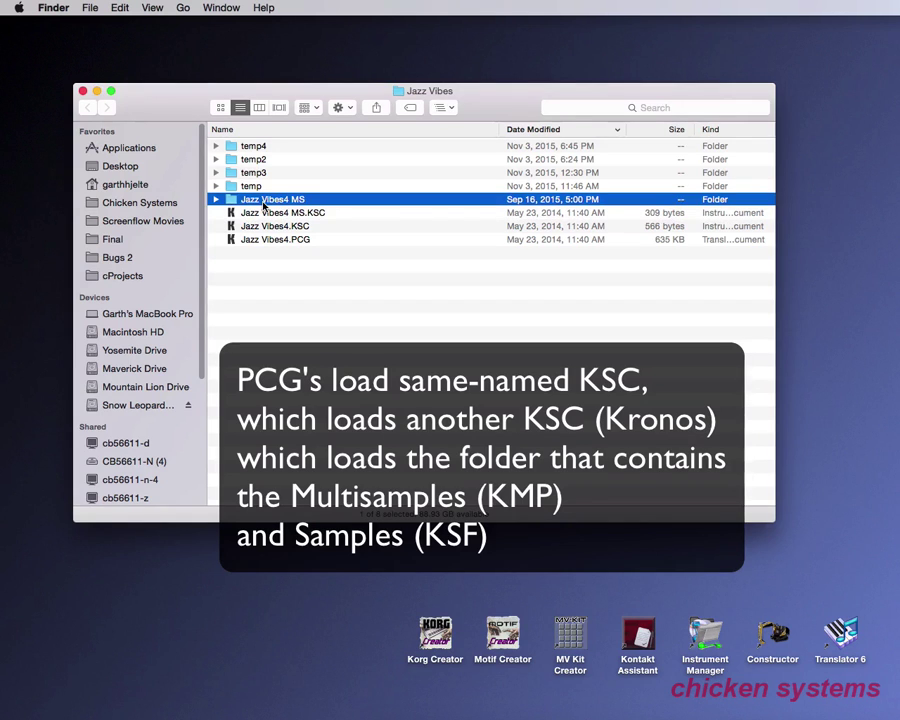
- Open the Jazz Vibes4 MS folder and inspect the JAZZ_000.KMP multisample and the KSF samples inside JAZZ_000, then collapse that folder
double_click(263, 201)
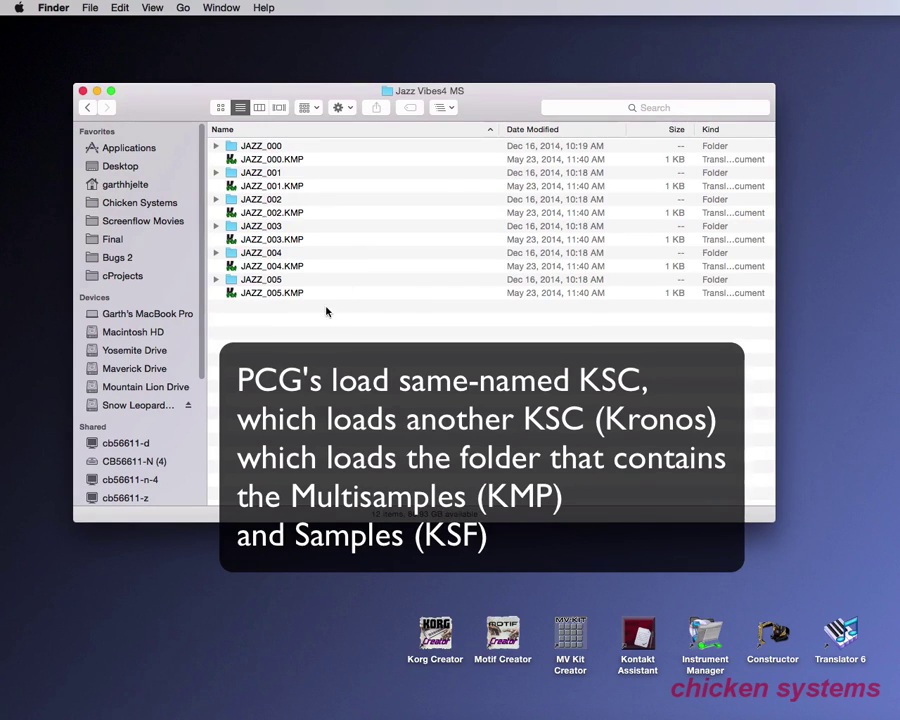
left_click(257, 163)
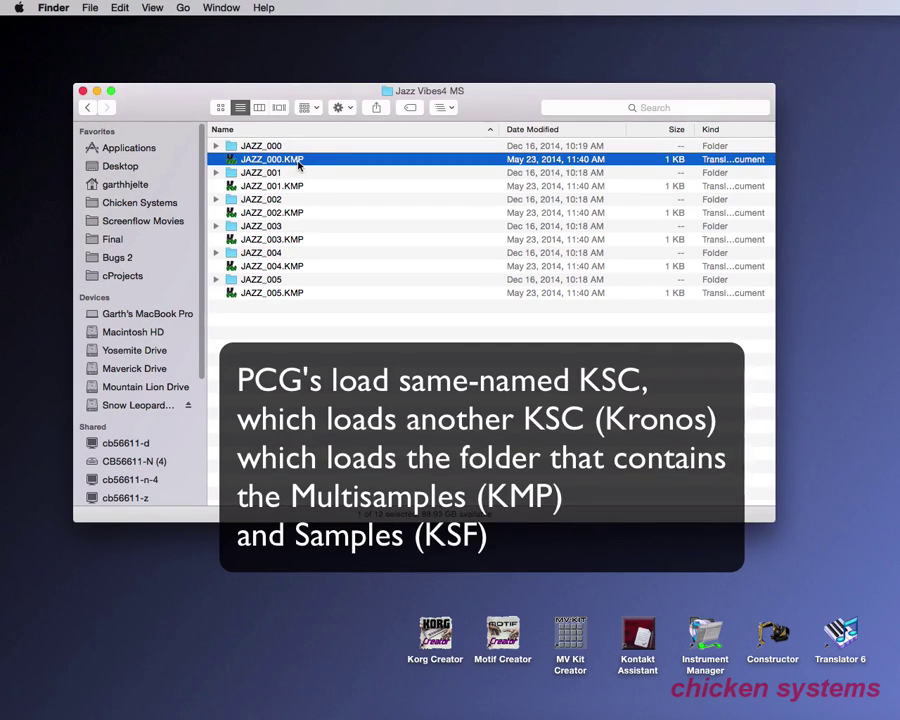
left_click(218, 147)
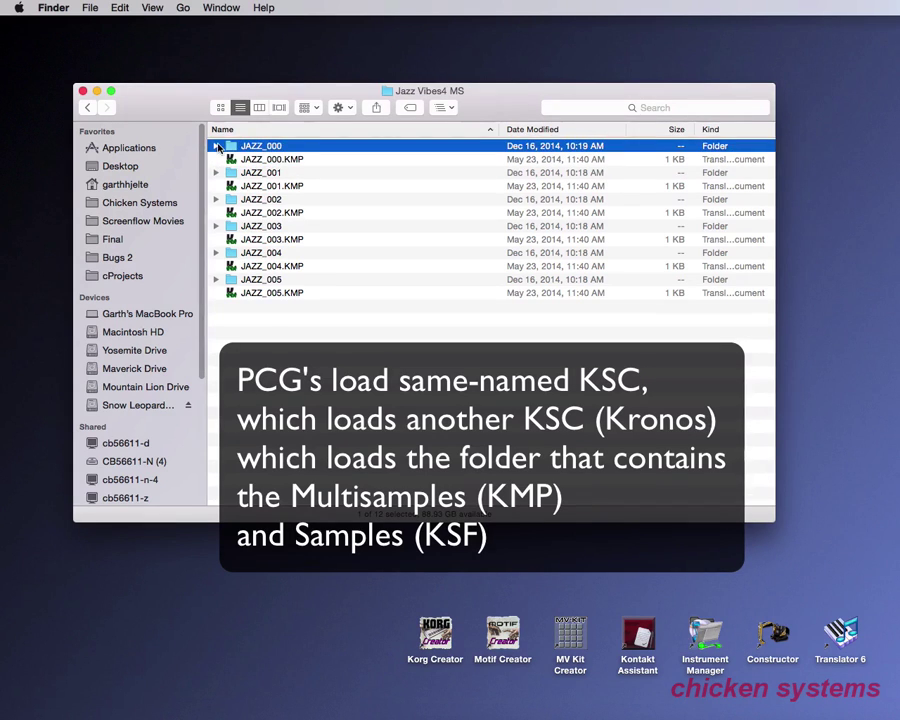
left_click(217, 147)
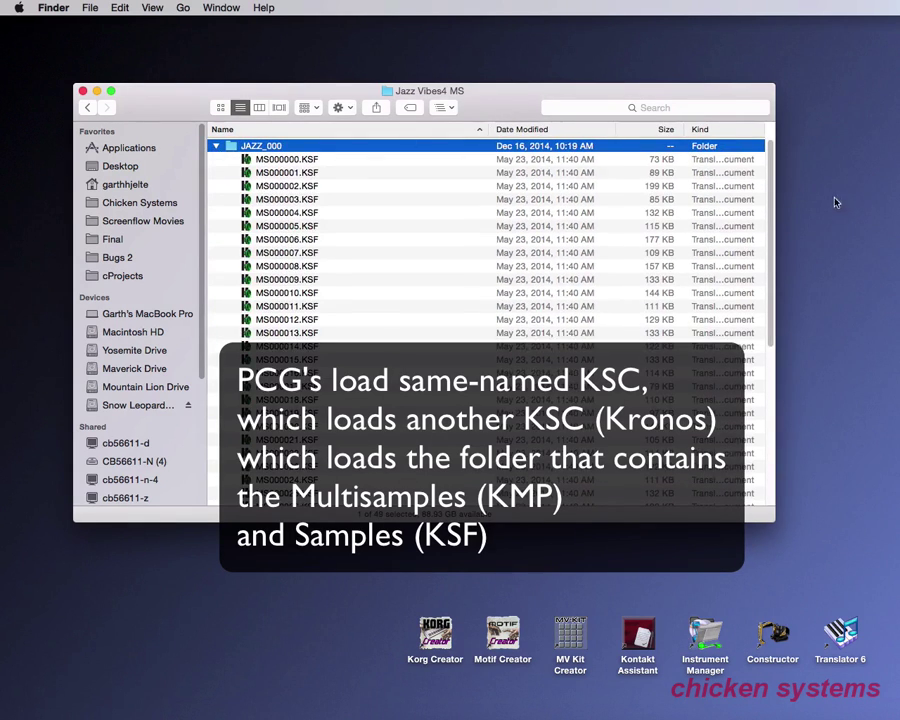
mouse_move(774, 205)
left_mouse_down()
mouse_move(776, 355)
mouse_move(778, 184)
left_mouse_up()
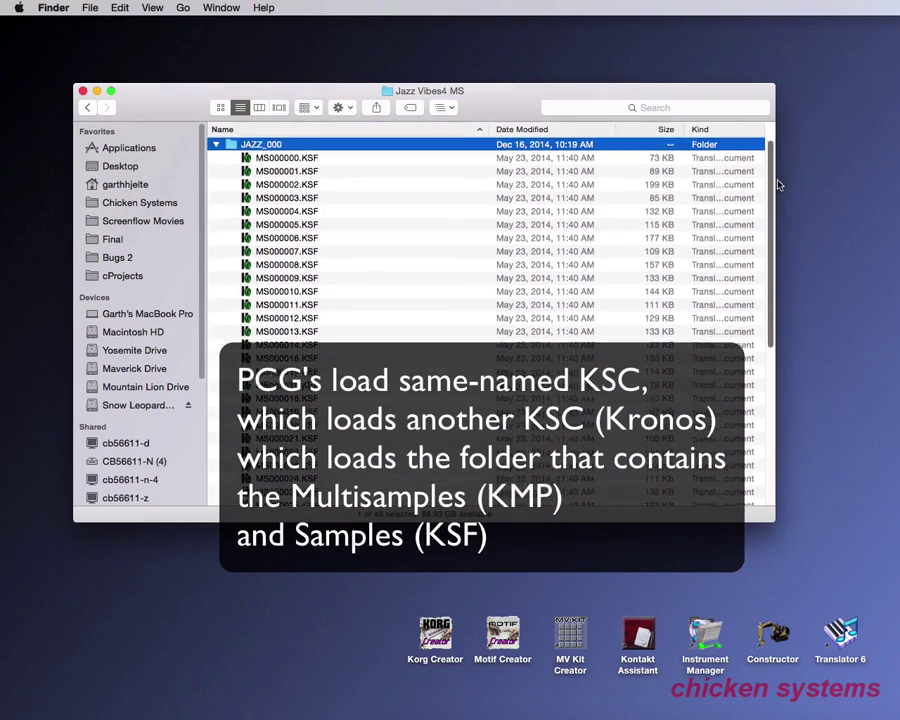
left_click(296, 186)
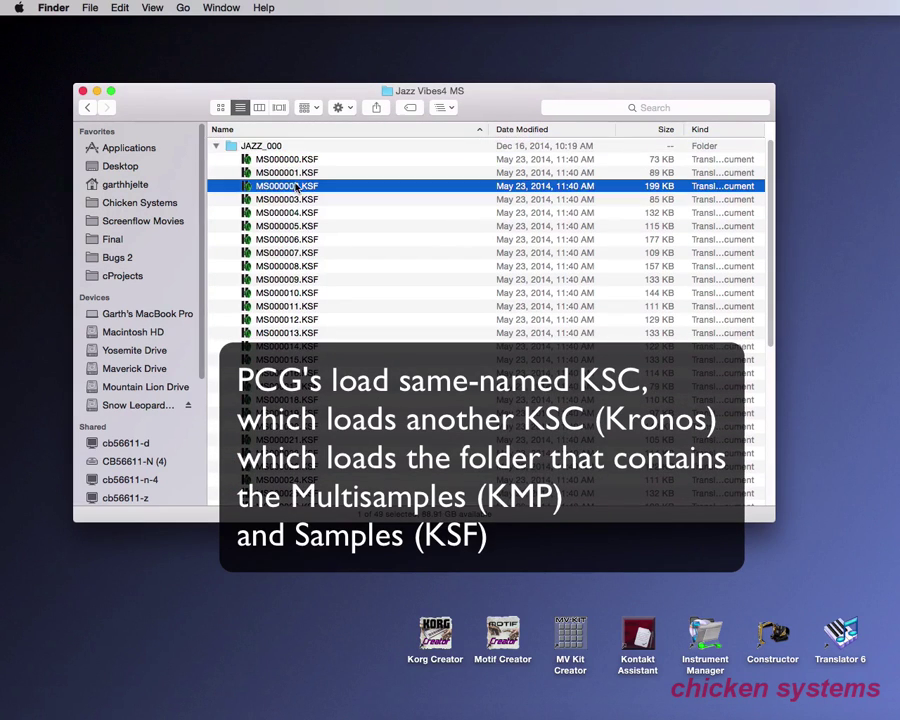
left_click(216, 147)
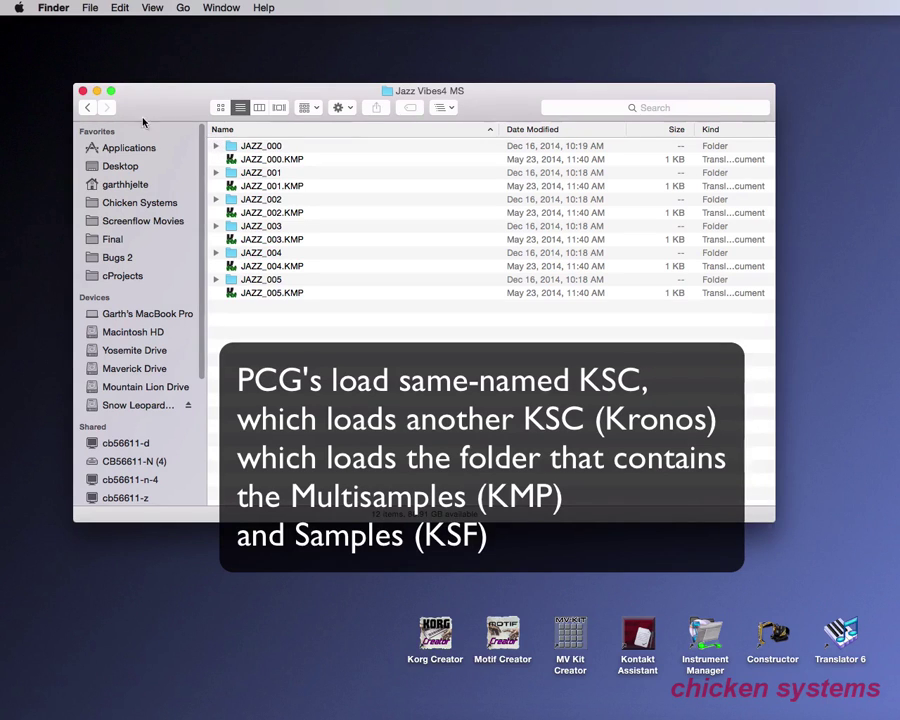
- Return to the Jazz Vibes folder, expand Jazz Vibes4 MS to view its contents, and close the Finder window
left_click(88, 107)
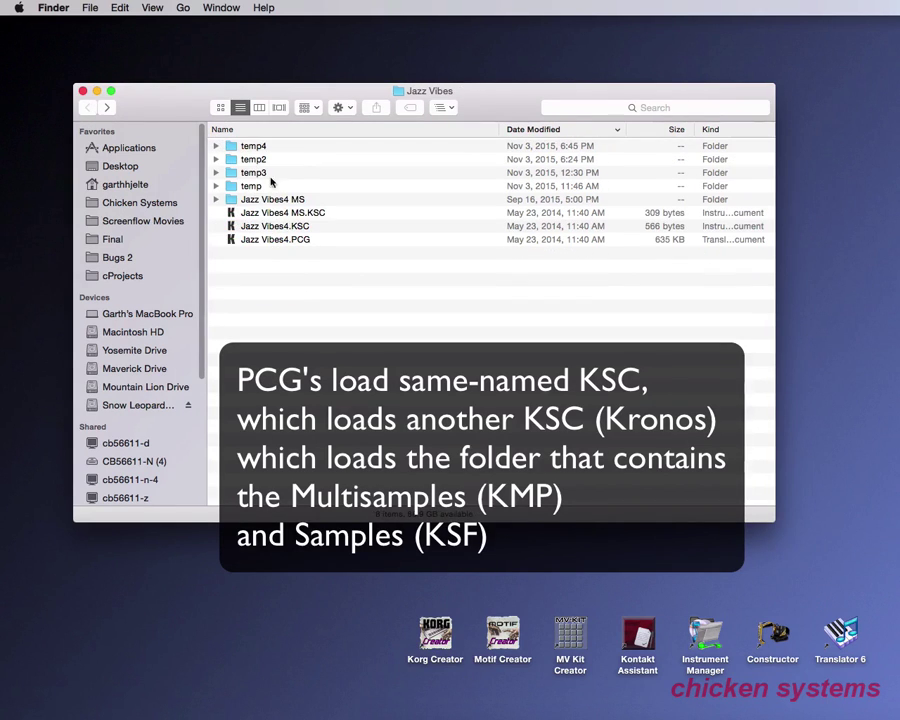
left_click(216, 200)
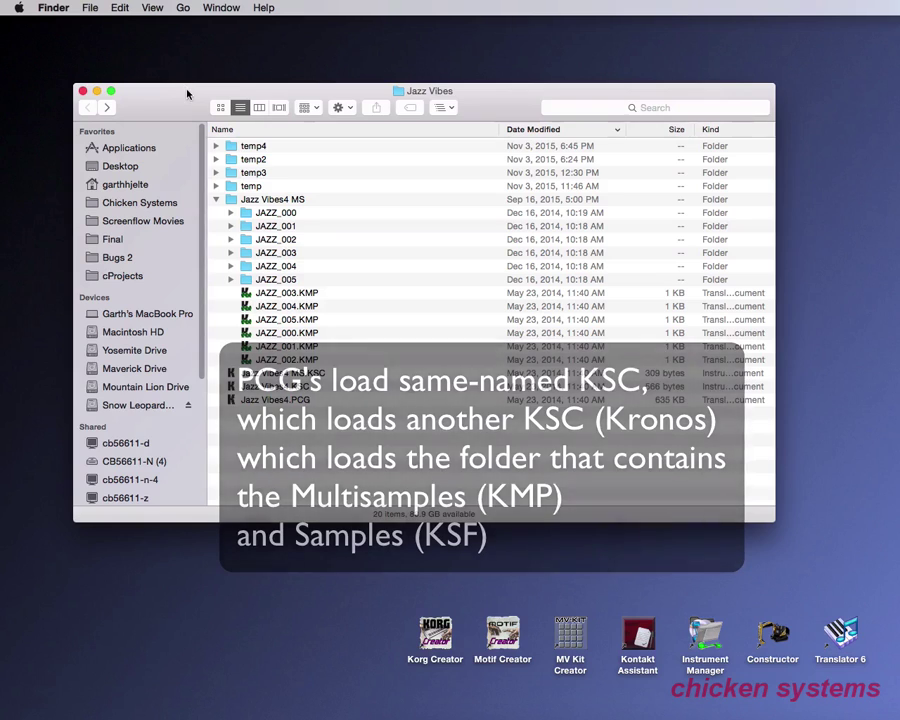
left_click_drag(184, 84, 185, 87)
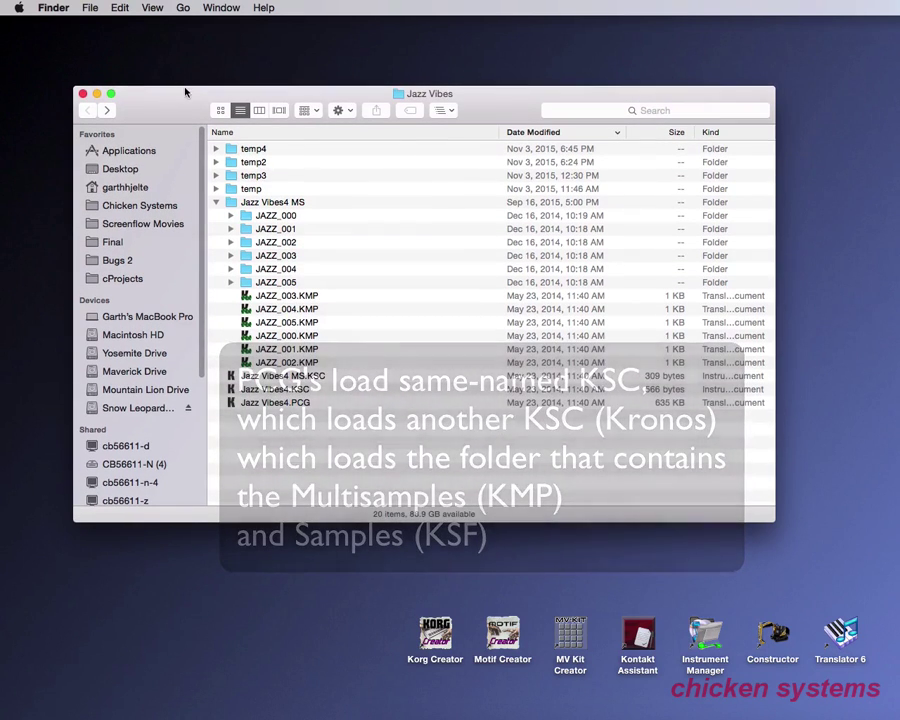
left_click(83, 94)
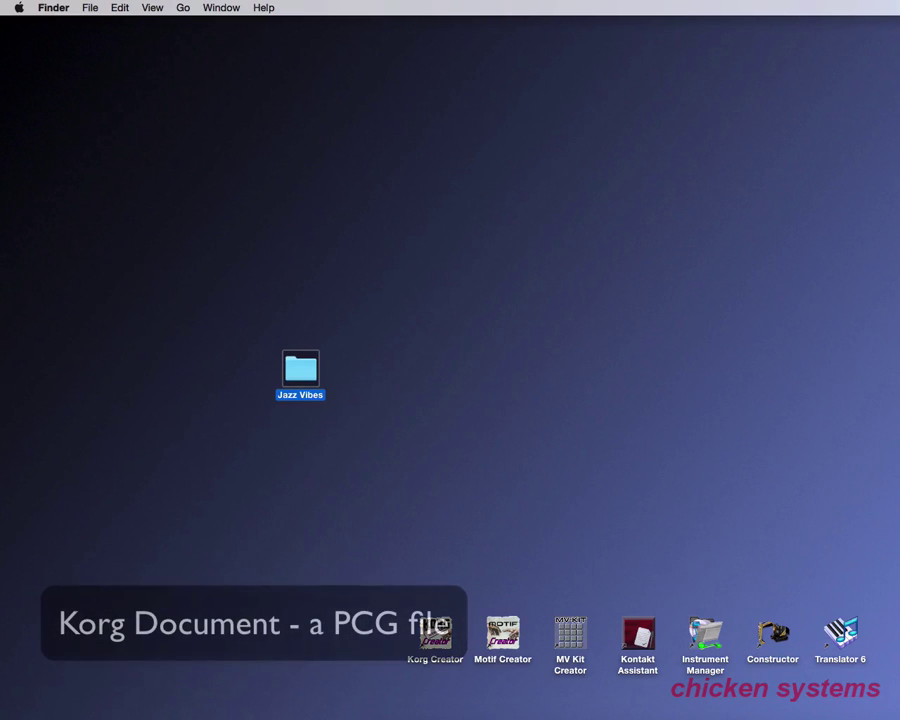
- Switch to Korg Creator and open the recent document Jazz Vibes4.PCG
left_click(885, 715)
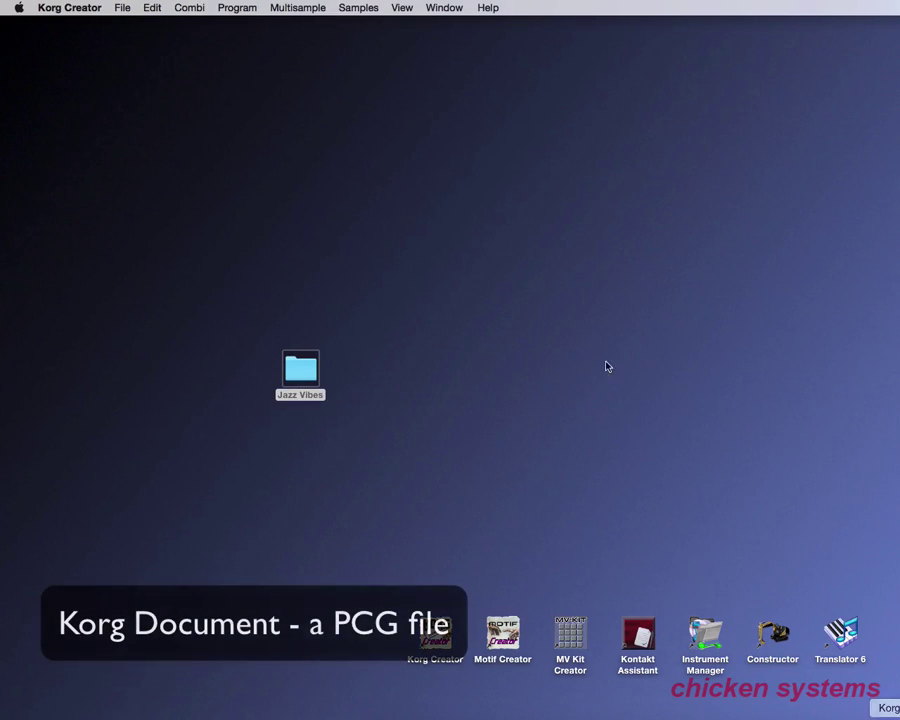
left_click(124, 9)
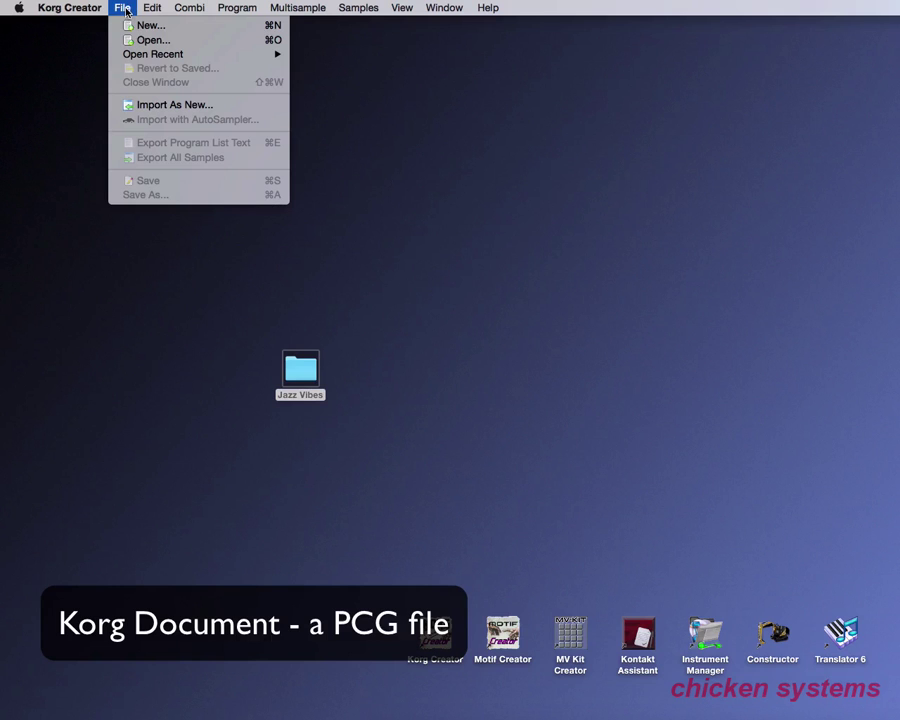
mouse_move(200, 54)
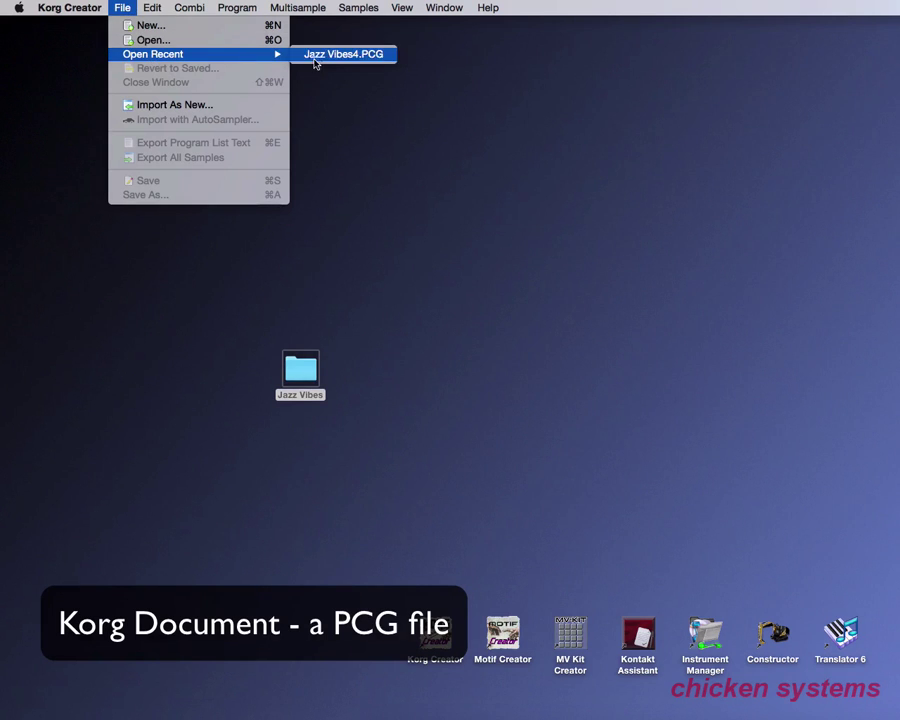
left_click(333, 55)
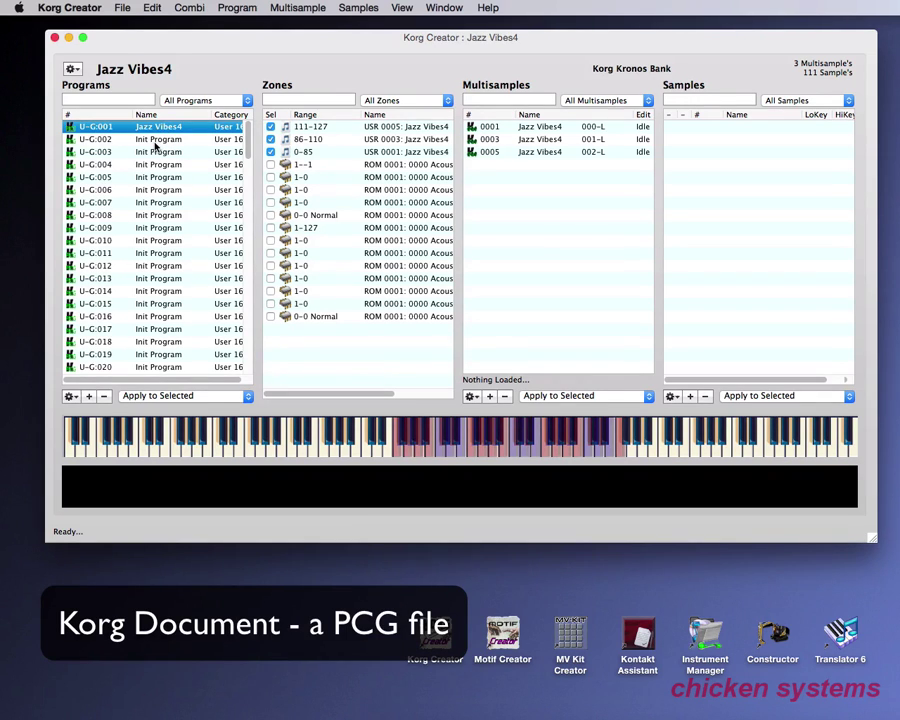
- Trace which multisamples the Jazz Vibes4 program uses by selecting zones 0-85, 86-110 and 111-127 and comparing multisamples 0001 and 0003
left_click(328, 140)
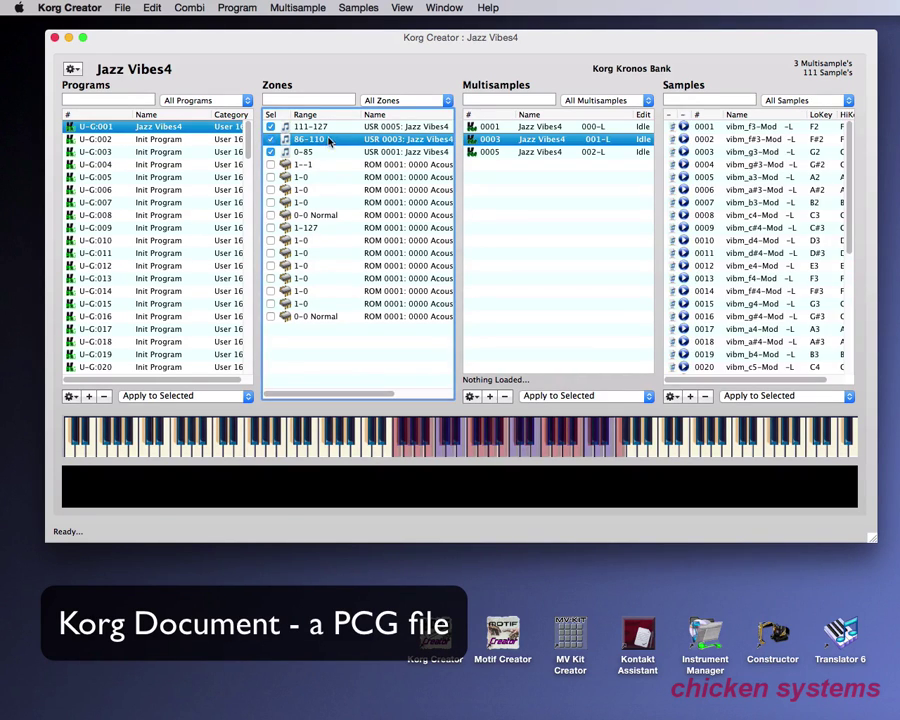
left_click(329, 128)
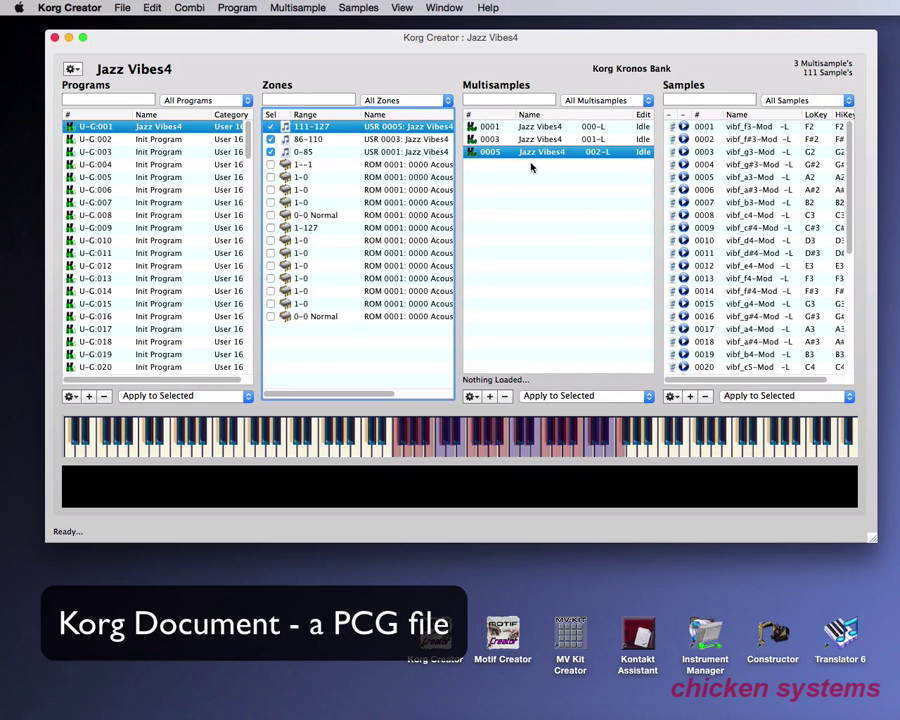
left_click(505, 127)
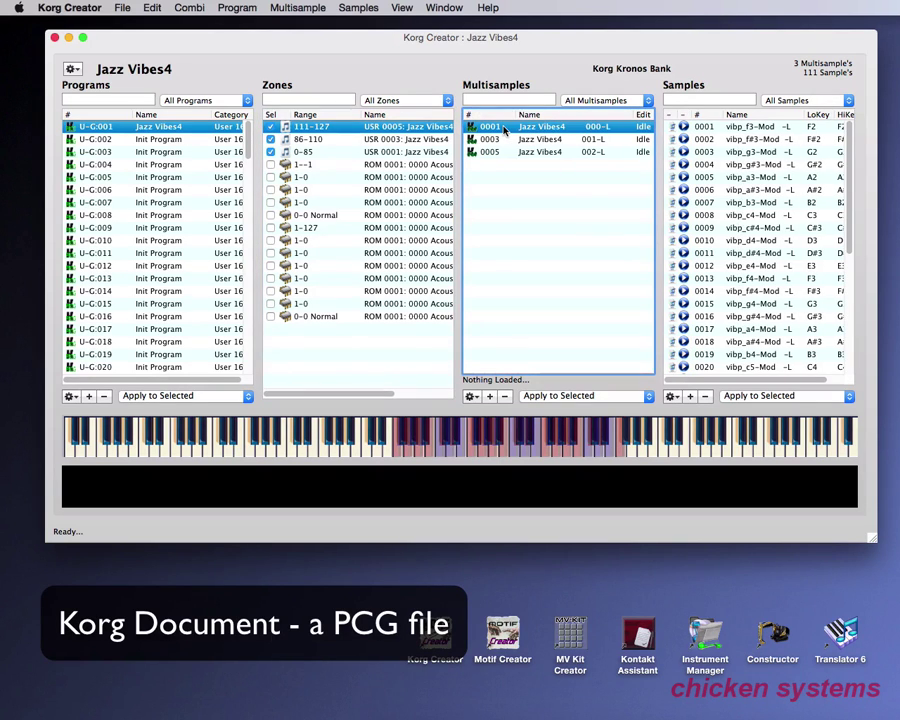
left_click(500, 139)
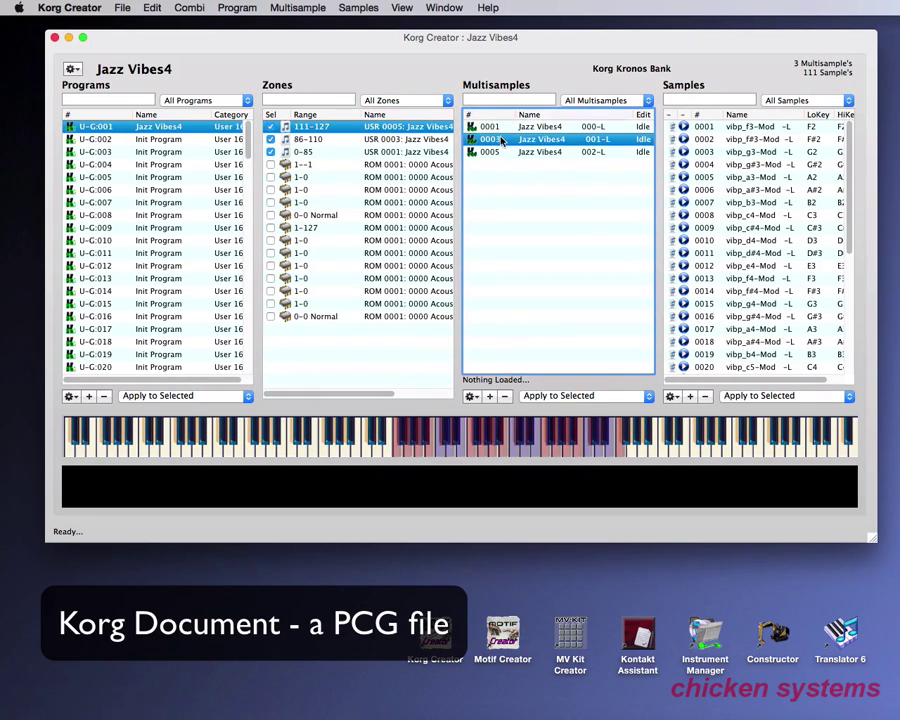
left_click(307, 152)
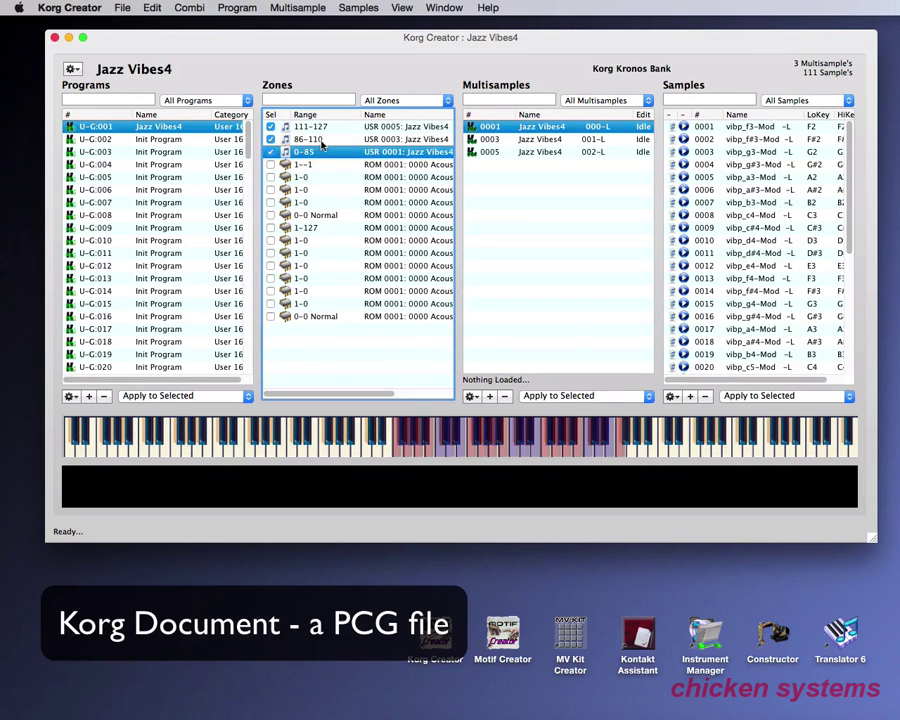
left_click(319, 141)
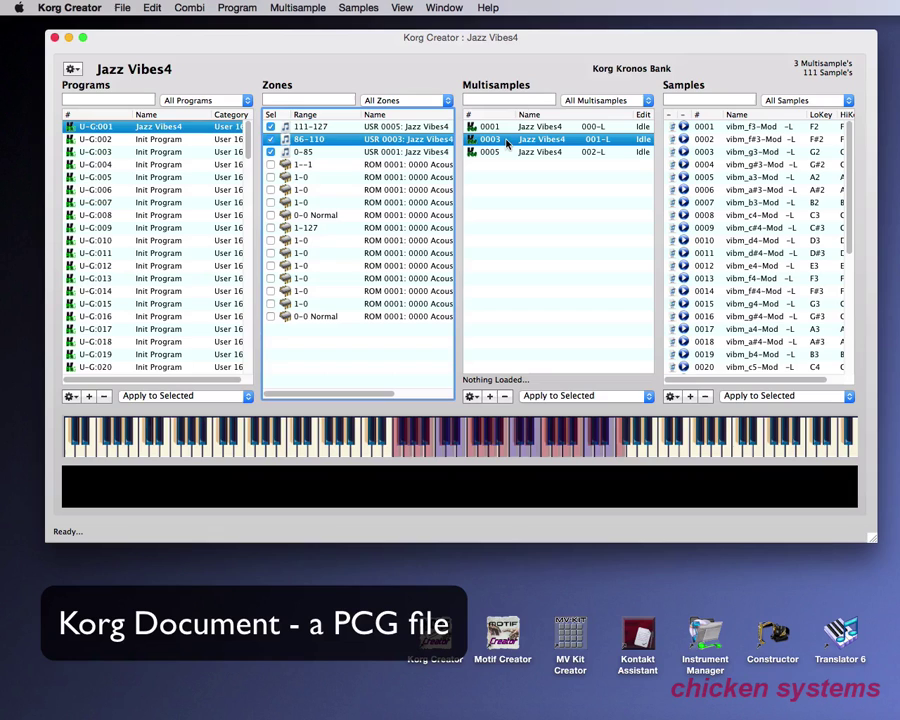
left_click(324, 127)
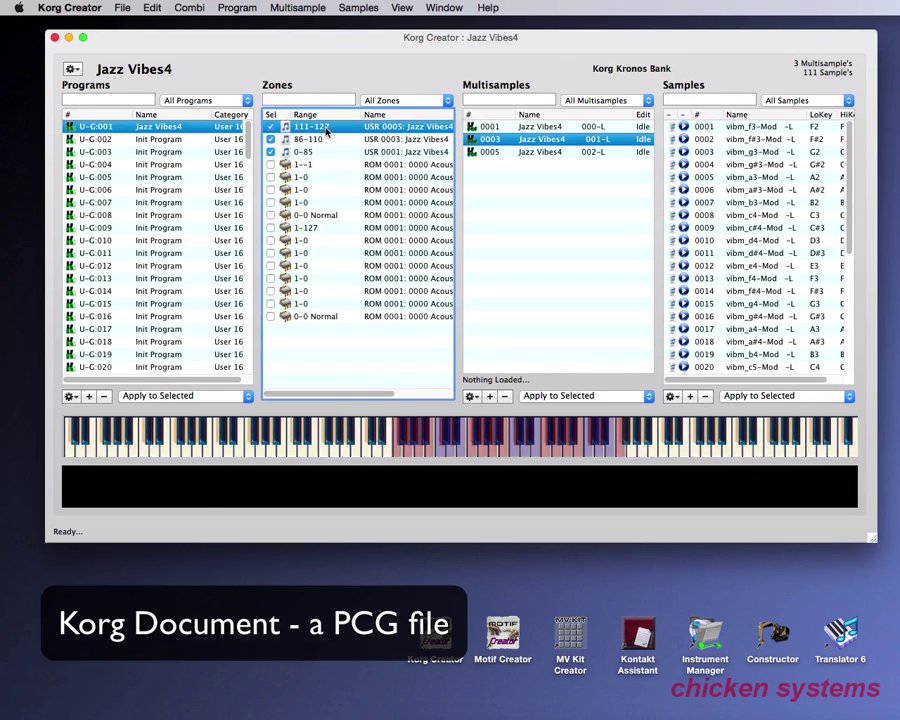
- Show the samples of multisample 0001, view the waveforms of samples 0002 and 0007, and audition sample 0010
left_click(494, 128)
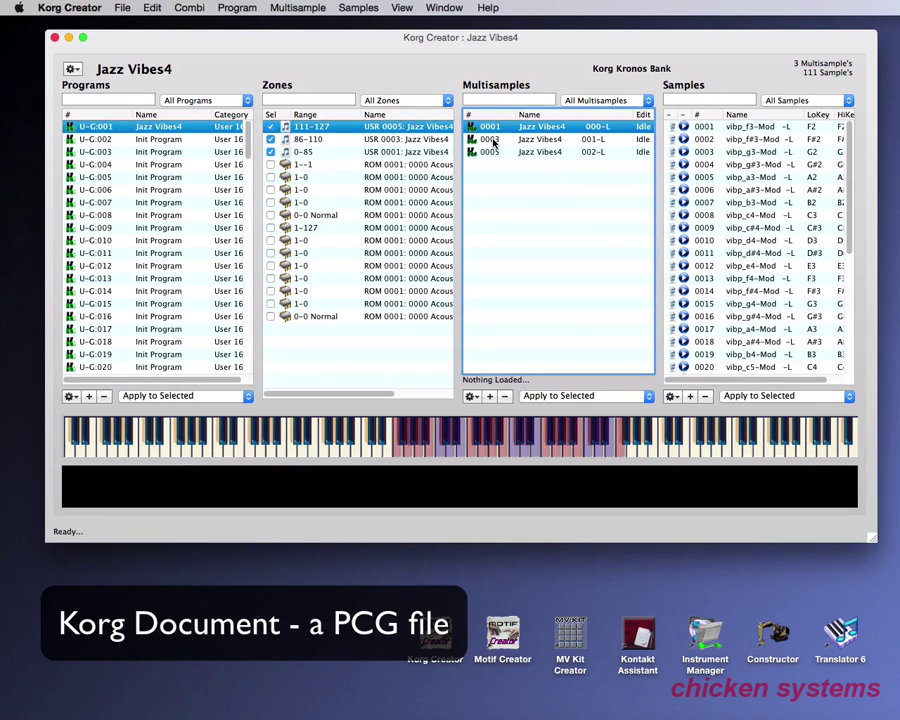
left_click(745, 141)
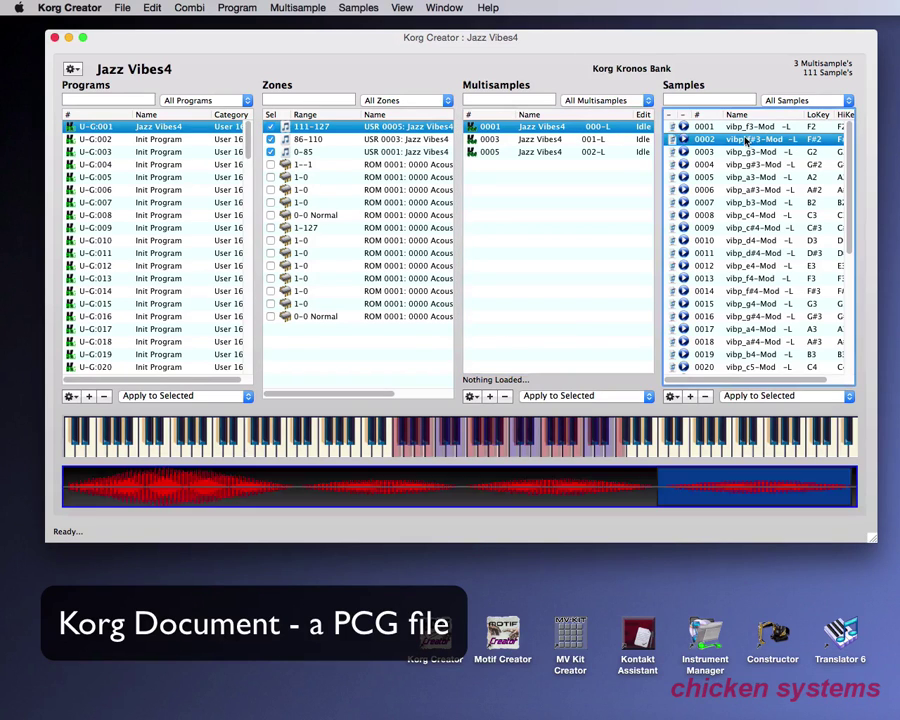
left_click(747, 202)
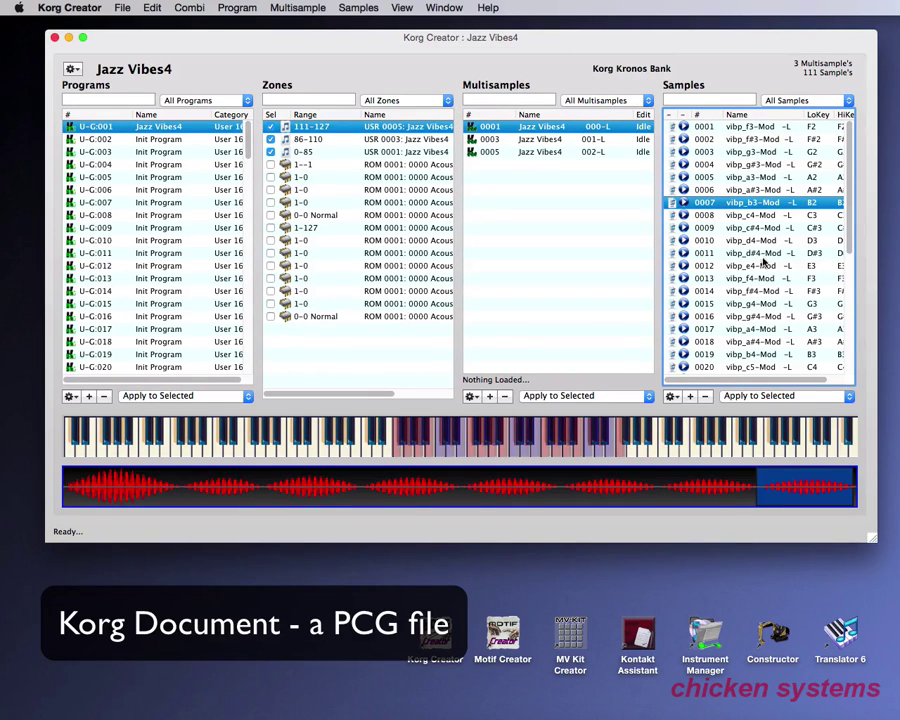
left_click(685, 241)
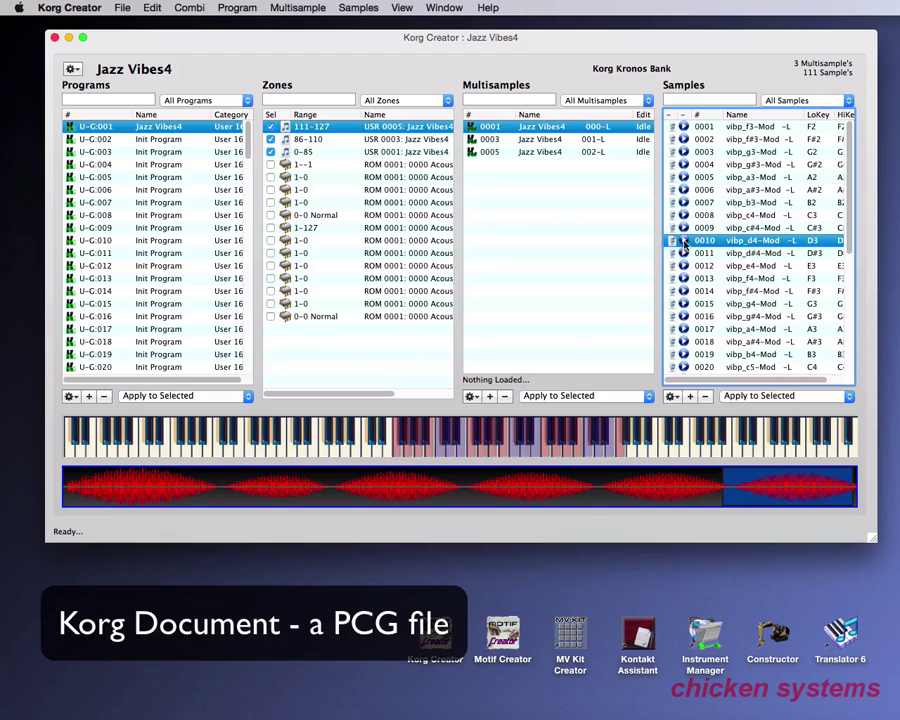
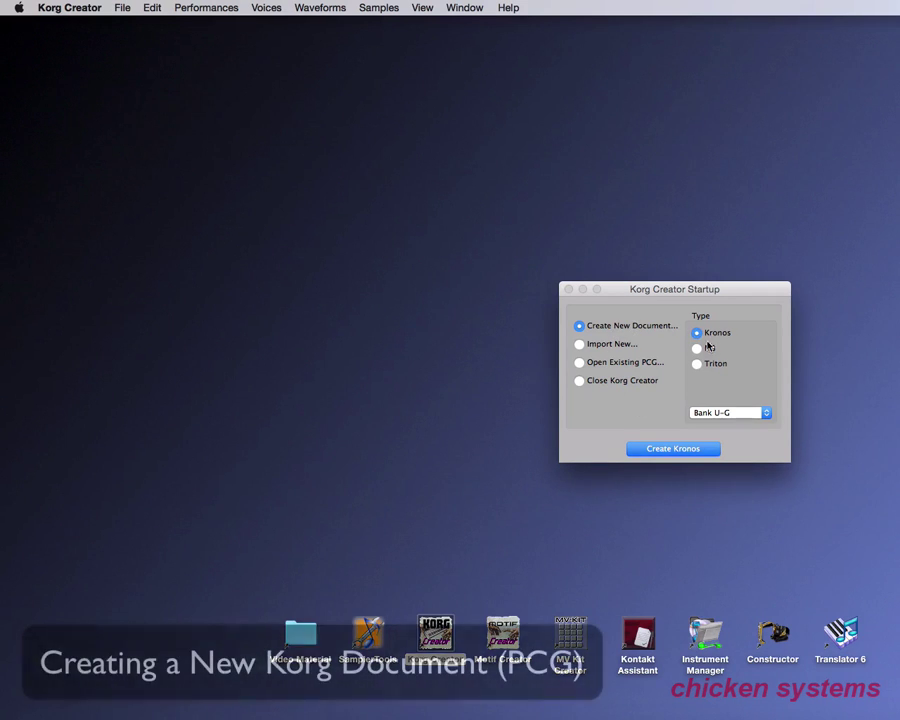
- Compare the bank choices offered for a new Kronos, M3 and Triton document
left_click(720, 413)
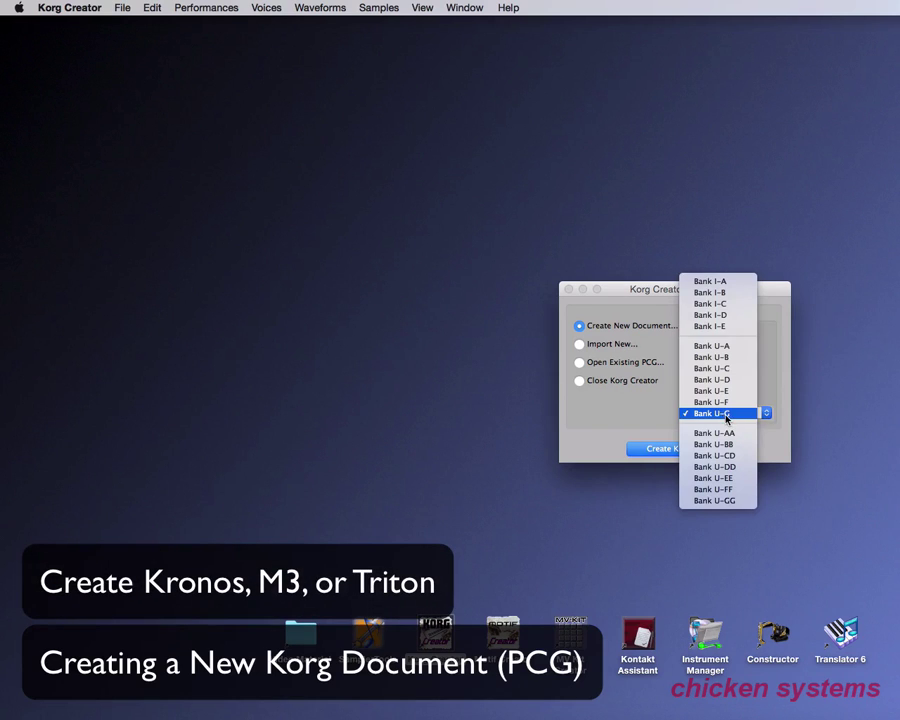
left_click(725, 416)
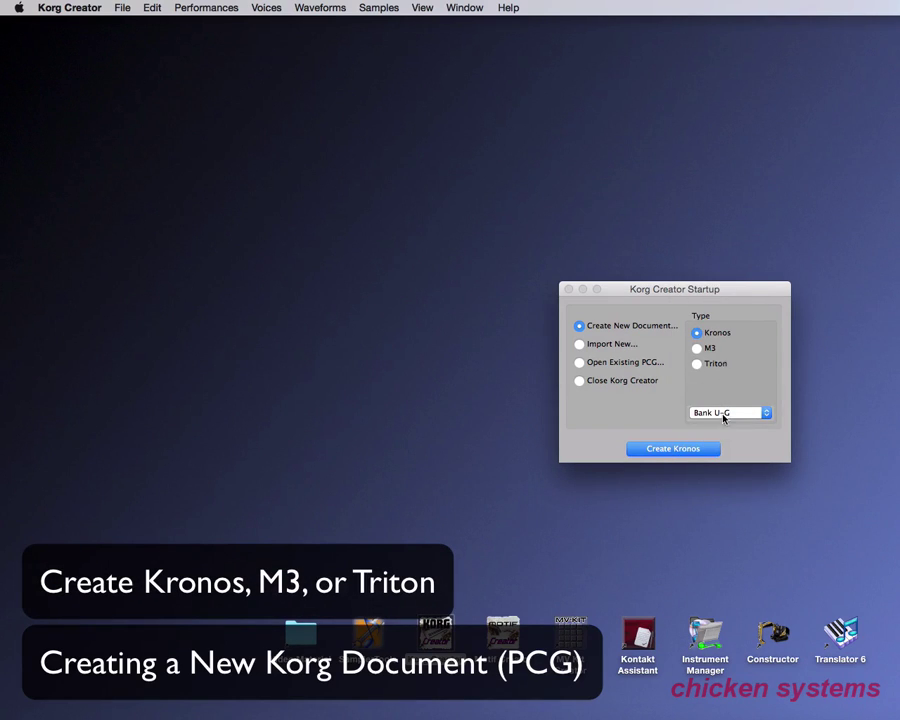
left_click(724, 416)
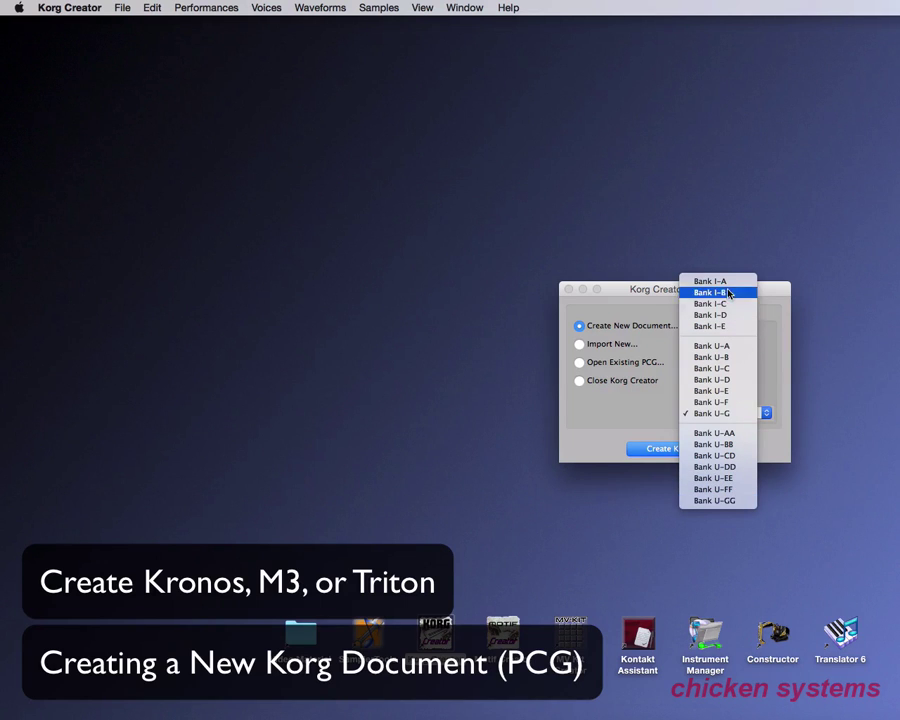
left_click(771, 356)
left_click(709, 349)
left_click(730, 410)
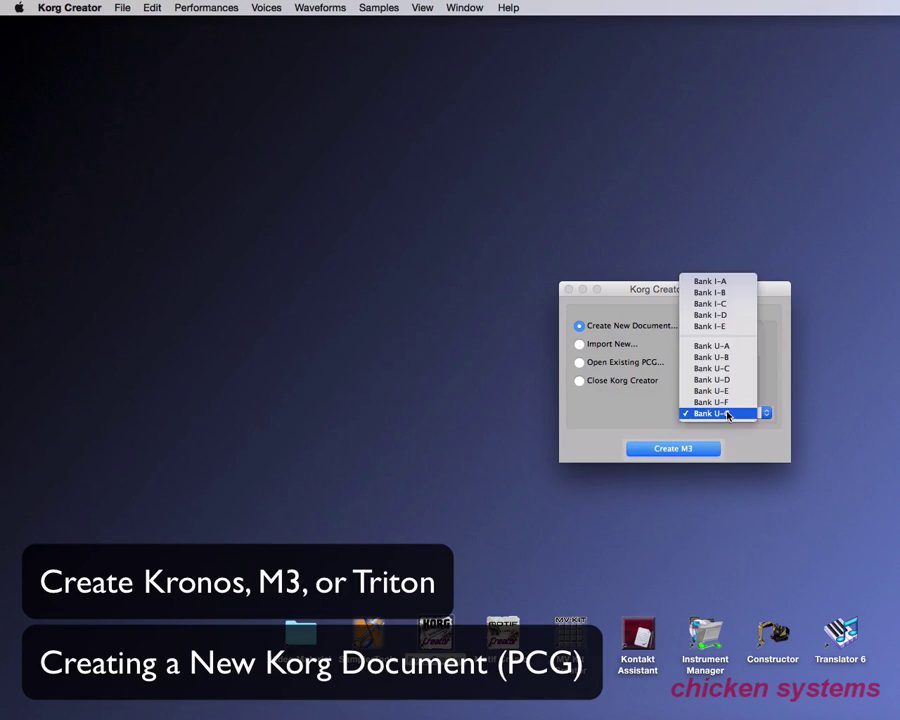
left_click(768, 329)
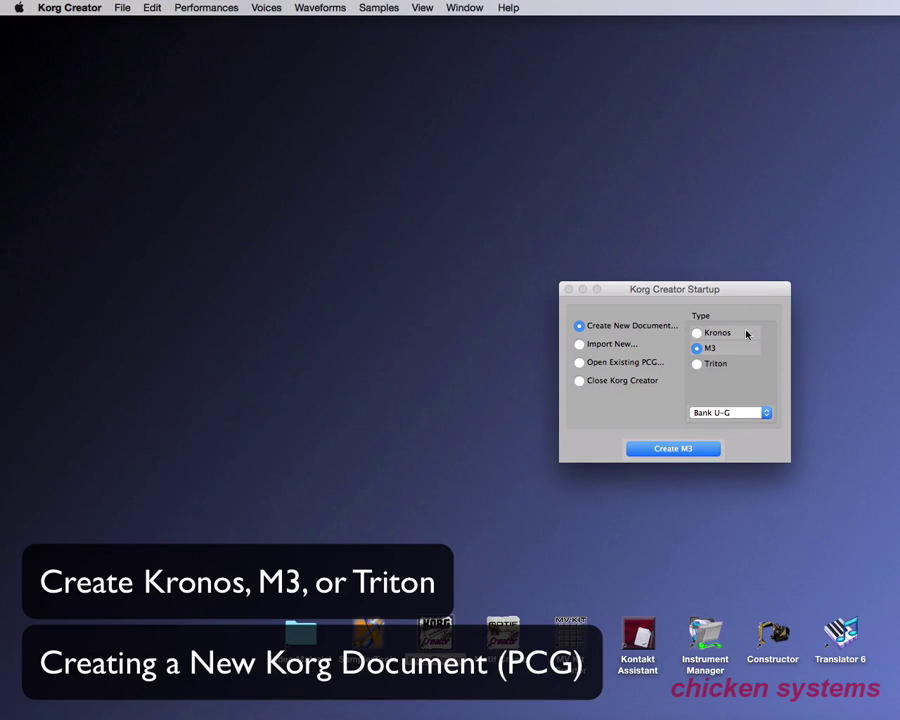
left_click(699, 363)
left_click(724, 414)
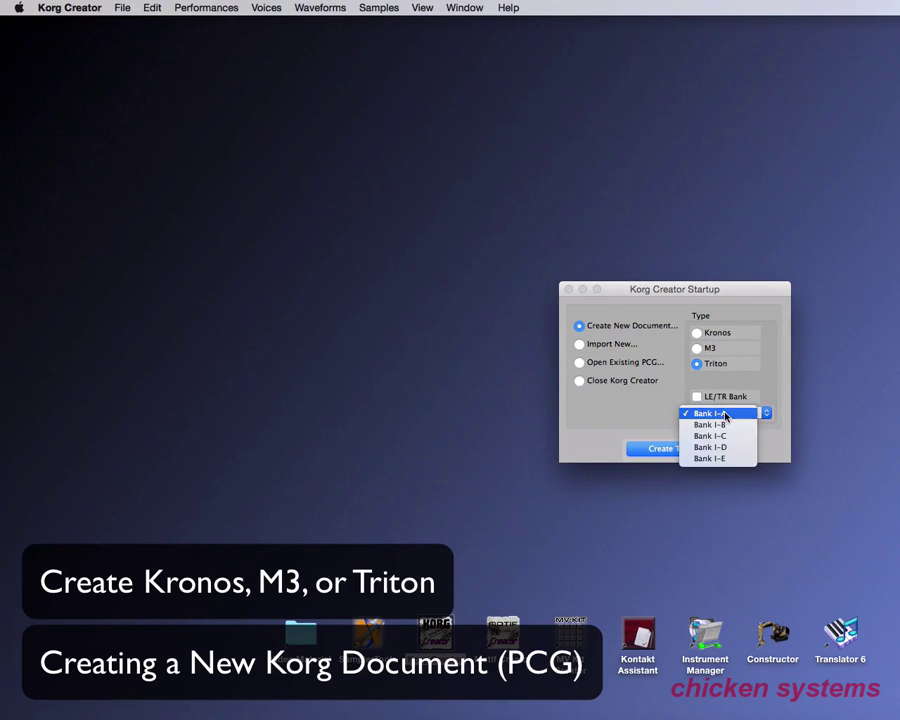
left_click(705, 410)
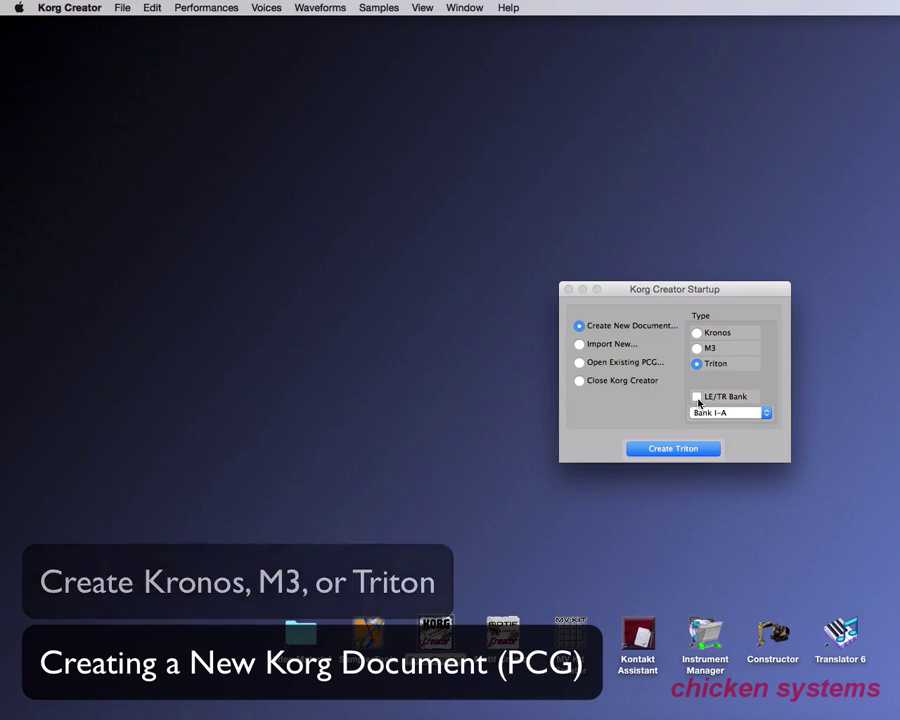
- Create a new Kronos document using Bank U-G
left_click(696, 332)
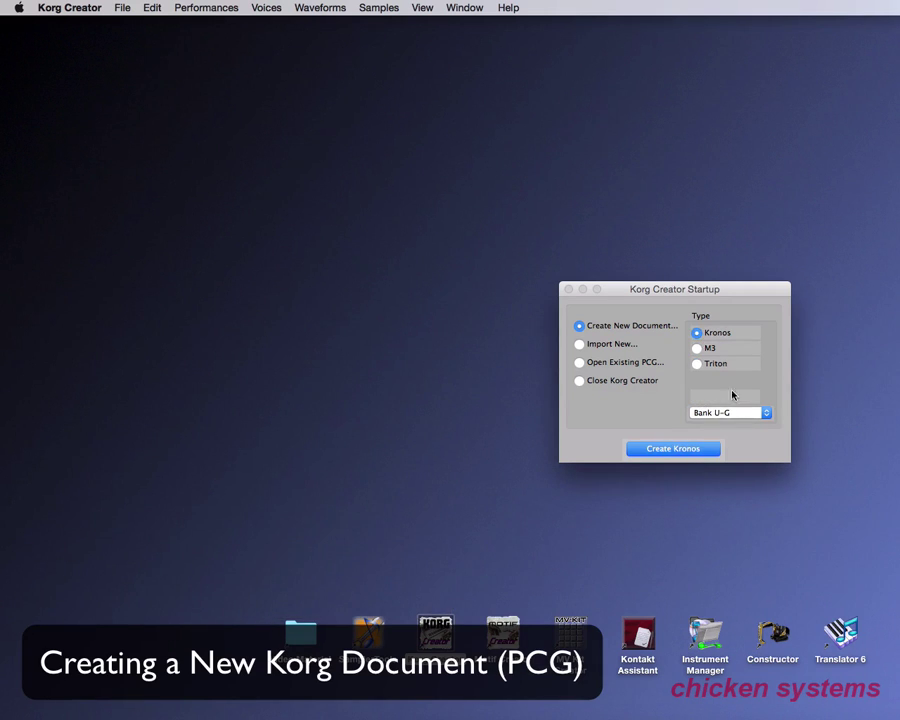
left_click(731, 416)
left_click(731, 416)
left_click(680, 449)
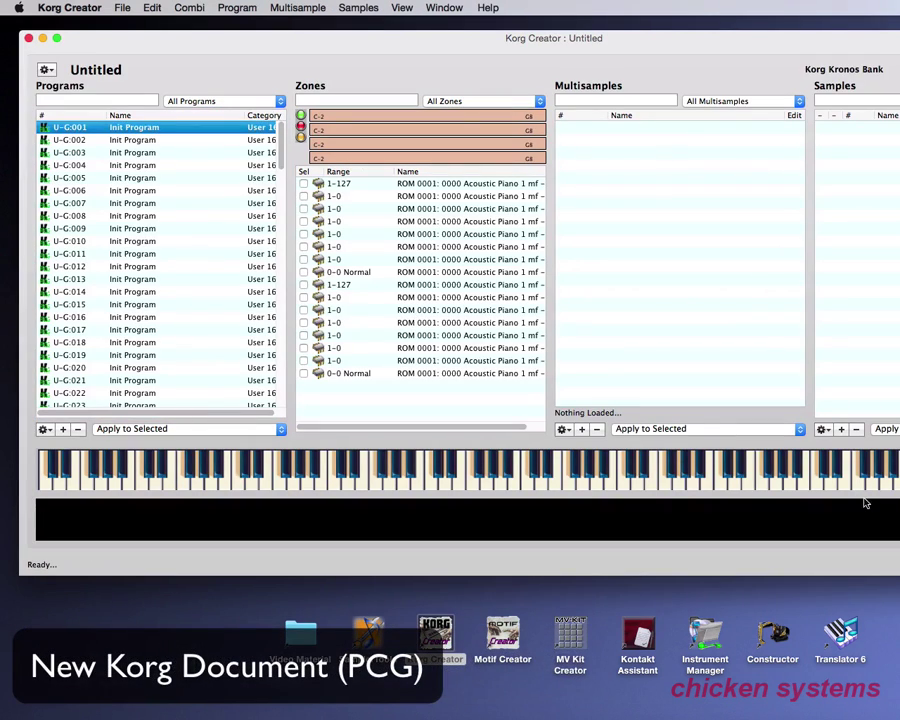
- Shrink and reposition the Untitled document window so all four lists fit on screen, and hide the zone ranges
left_click_drag(898, 574, 866, 515)
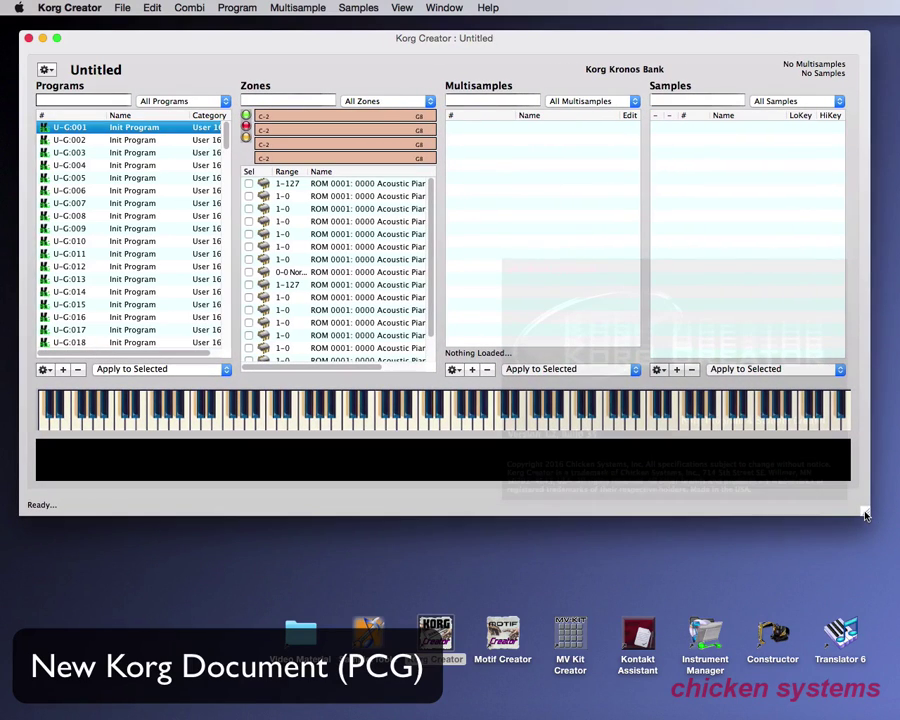
left_click_drag(512, 44, 504, 48)
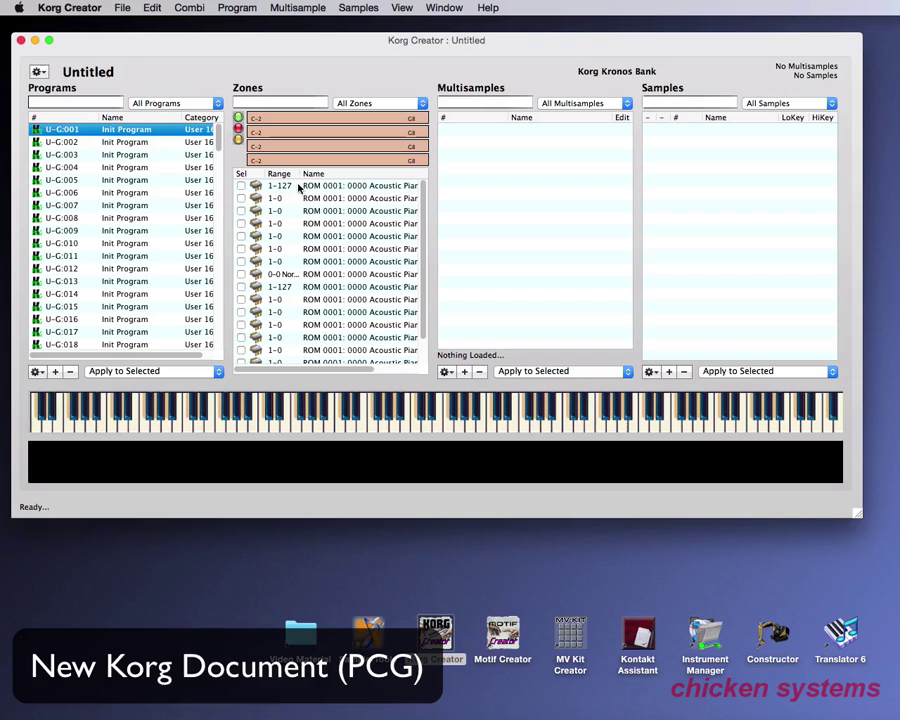
mouse_move(219, 141)
left_mouse_down()
mouse_move(221, 331)
mouse_move(213, 117)
left_mouse_up()
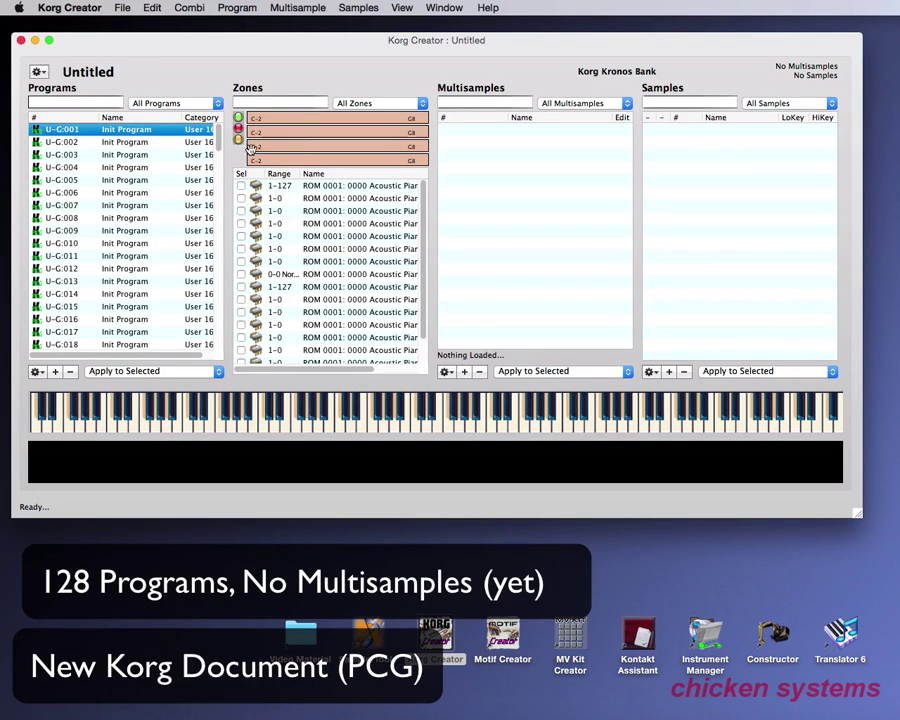
left_click(40, 71)
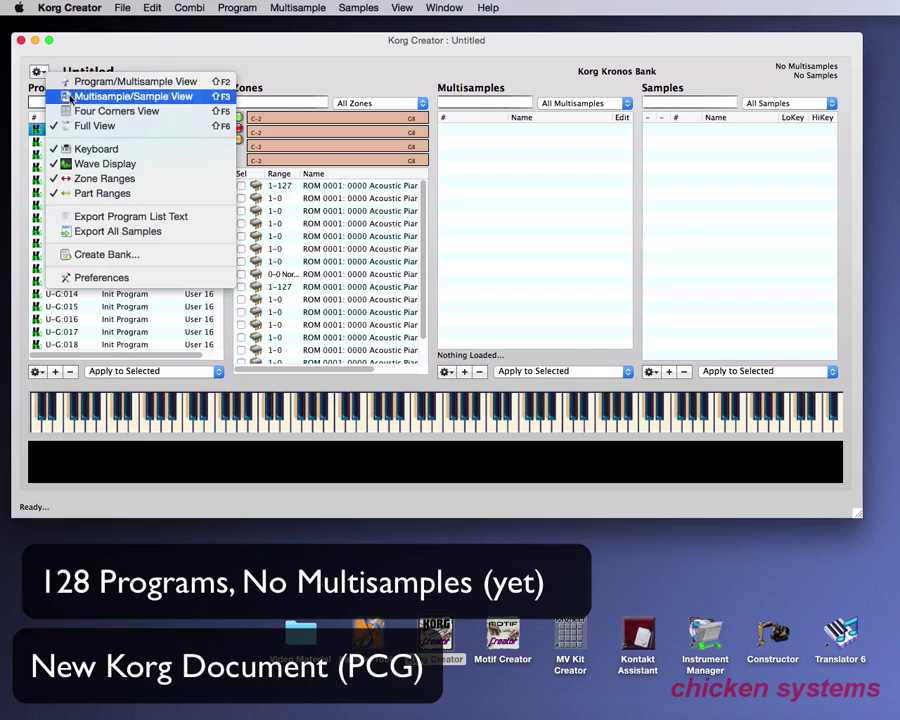
left_click(104, 179)
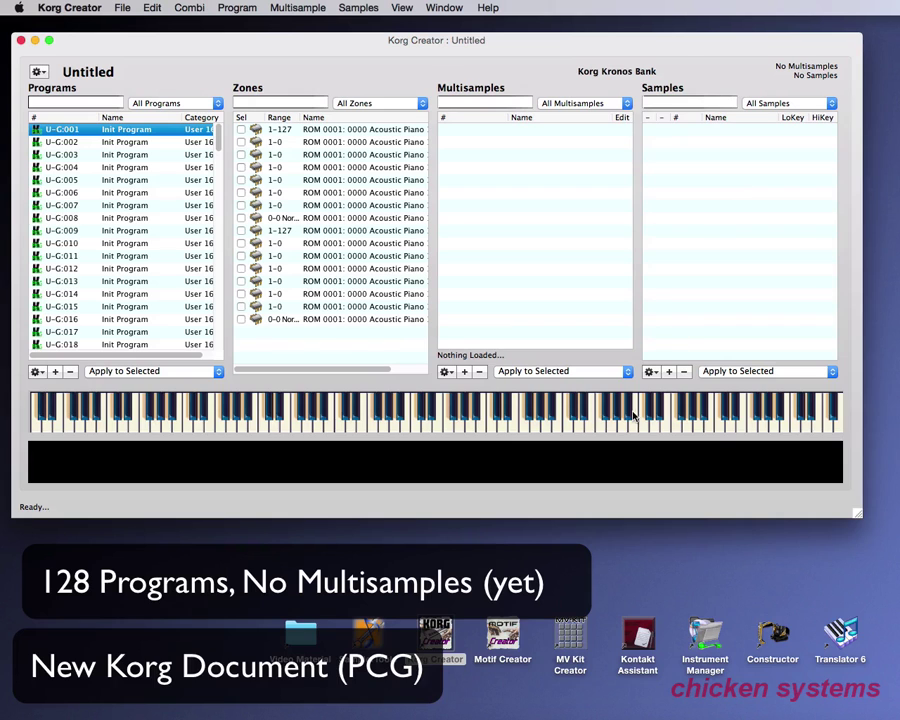
- Open the Video Material folder in Finder and move its window over the lower part of the Untitled document
left_click(440, 597)
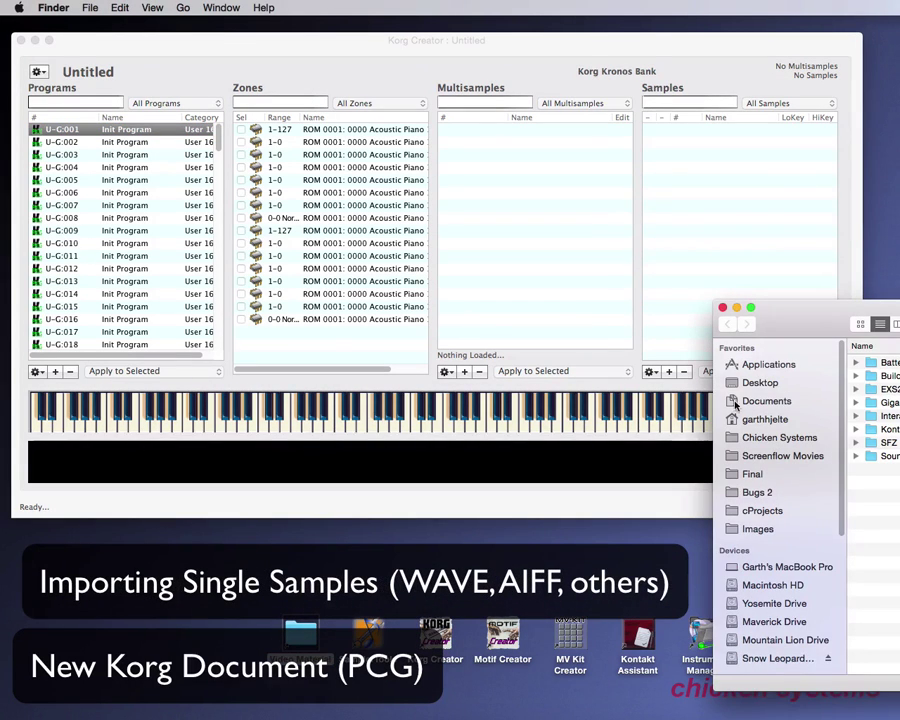
left_click_drag(740, 309, 328, 280)
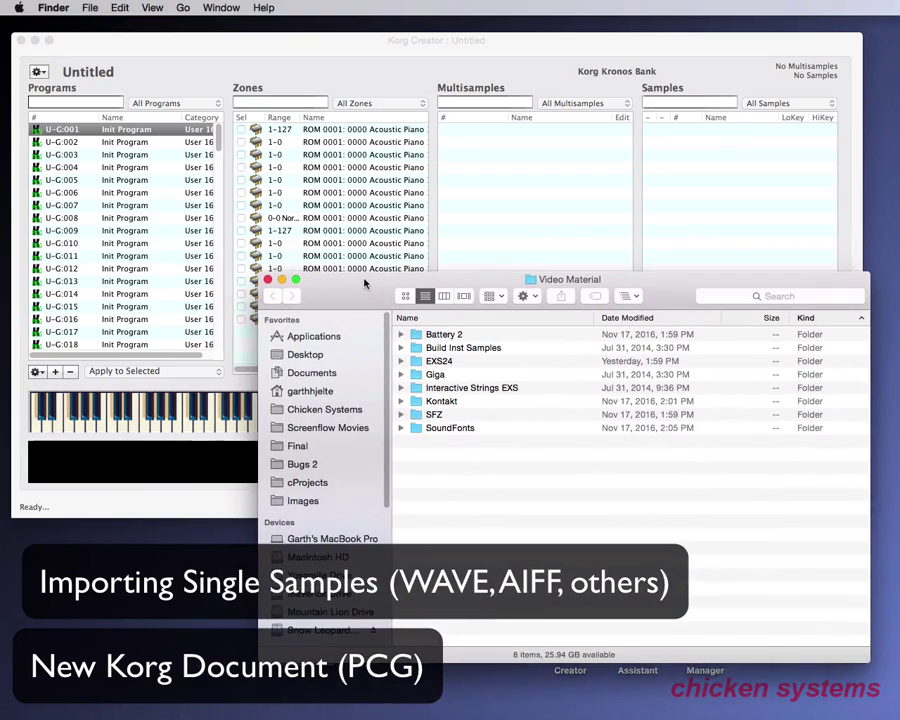
double_click(434, 414)
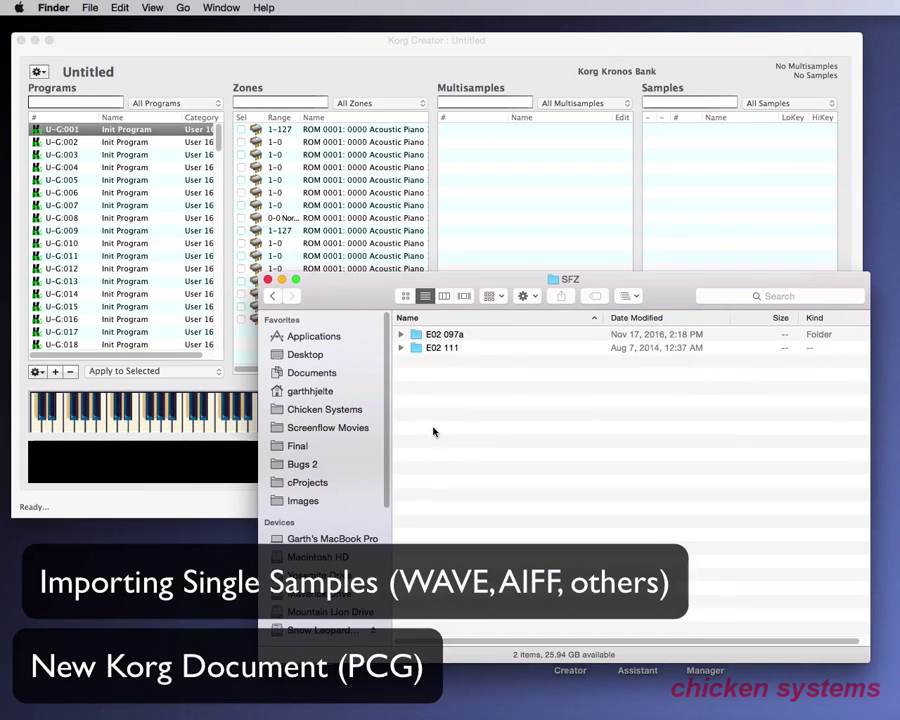
double_click(444, 349)
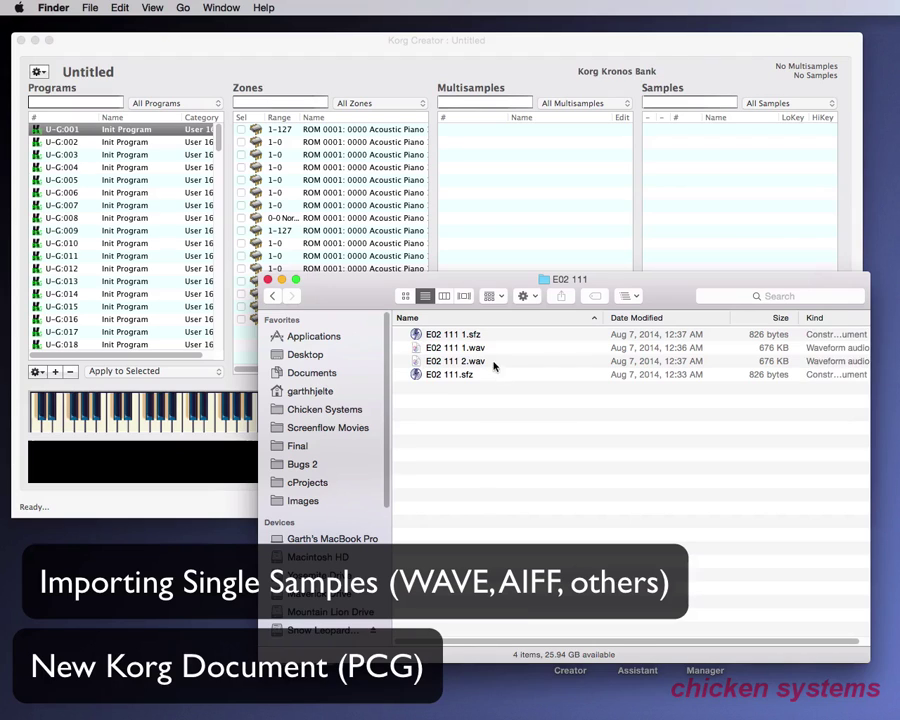
left_click_drag(493, 367, 478, 351)
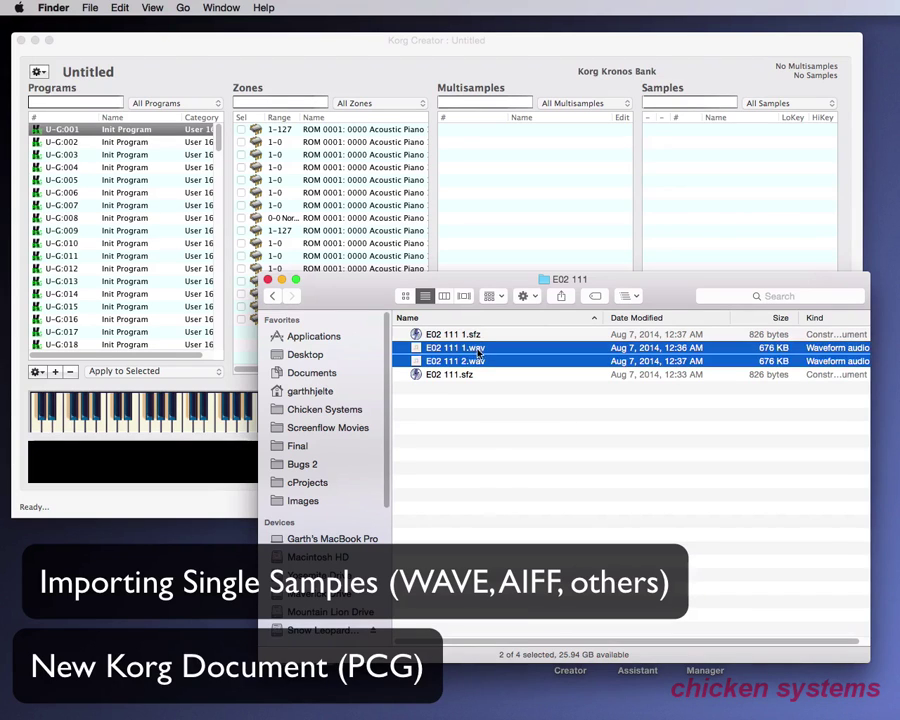
left_click(276, 296)
left_click(276, 297)
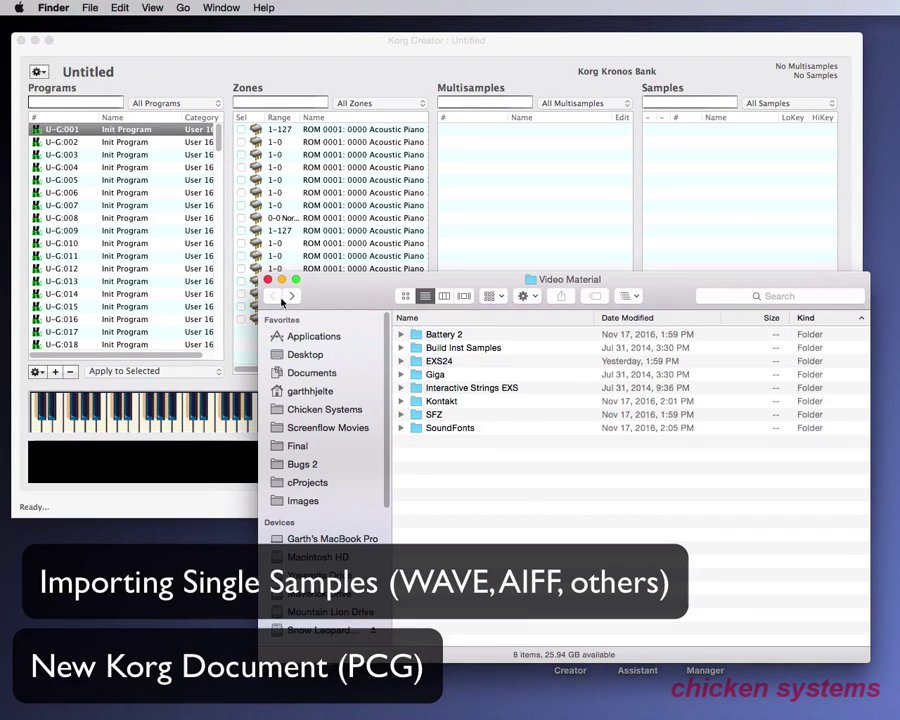
- Import samples 7VLMENS F B2, B3, B4, C3, C4, C5 and D3 from the Interactive Strings EXS folder, and audition the sample on key C1
double_click(479, 389)
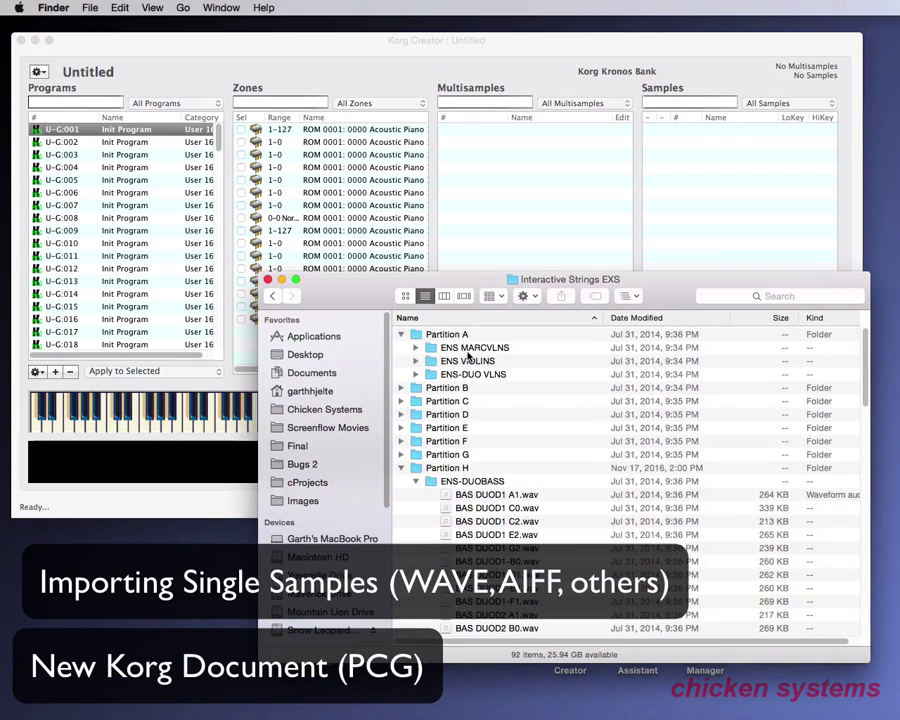
double_click(467, 350)
left_click_drag(535, 467, 707, 169)
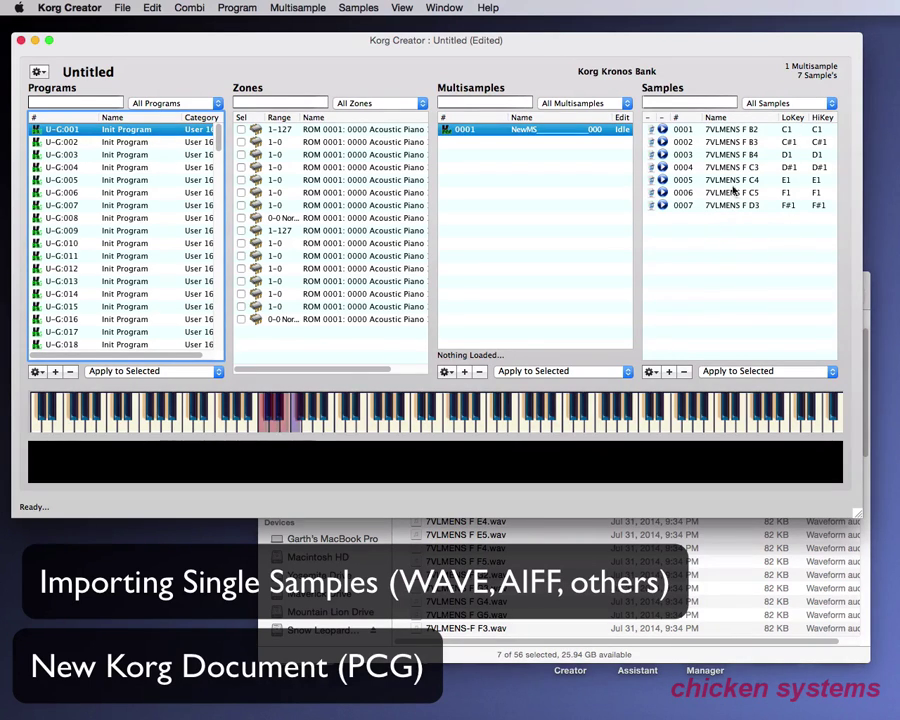
left_click(265, 428)
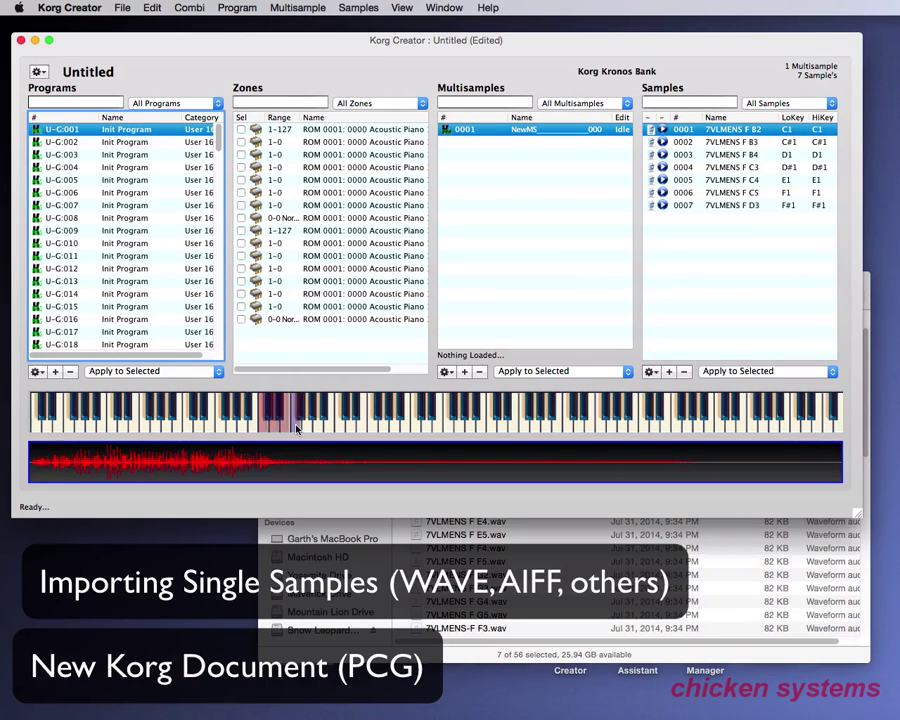
- Audition sample 7VLMENS F C5, and rename the new multisample as My Test
left_click(296, 428)
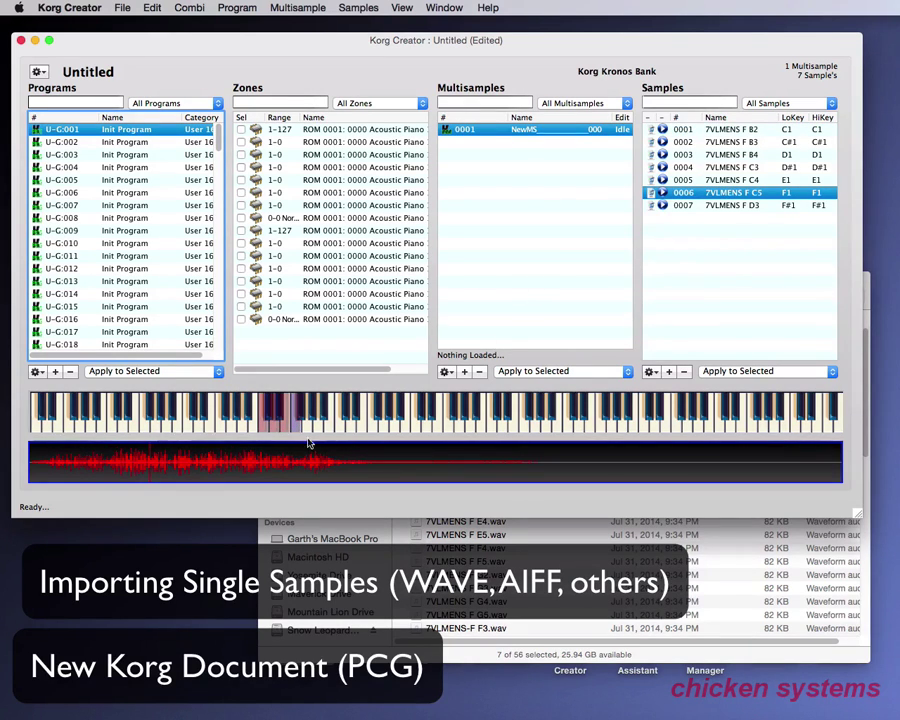
left_click(663, 195)
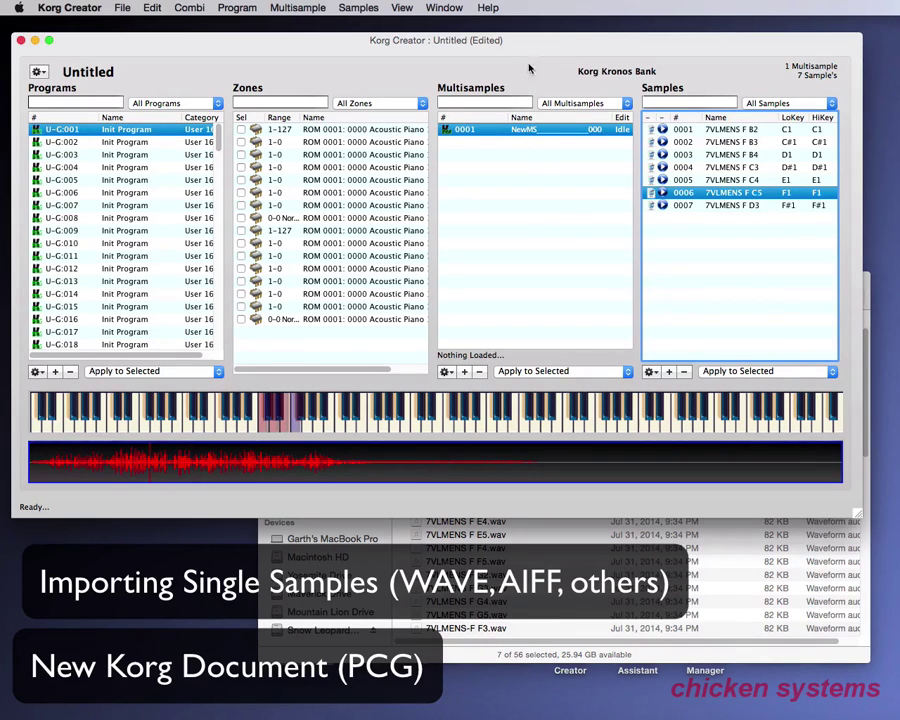
left_click(532, 134)
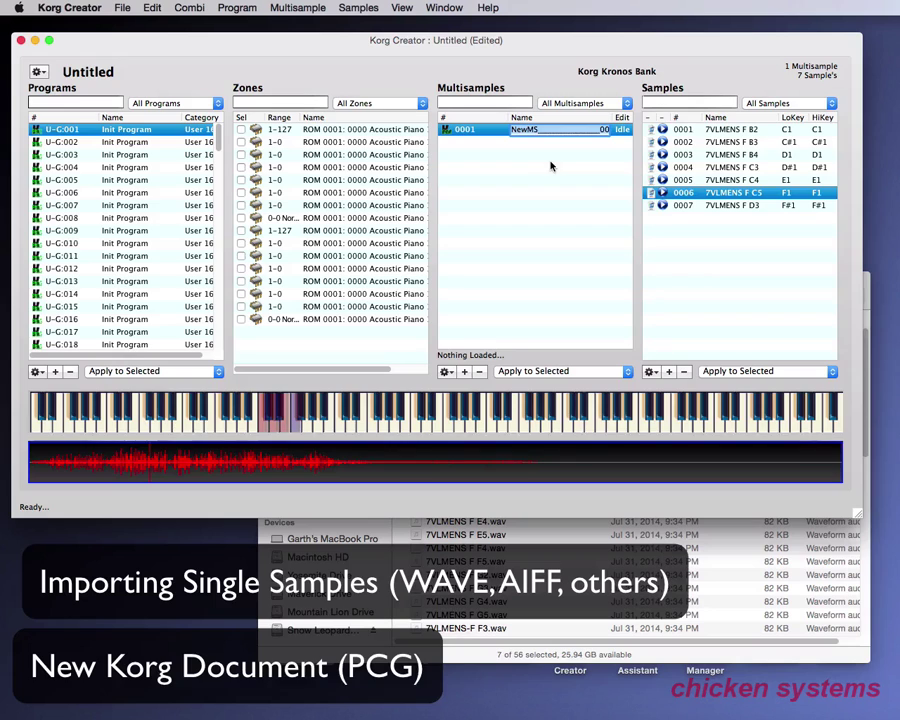
type("My Test")
key("Return")
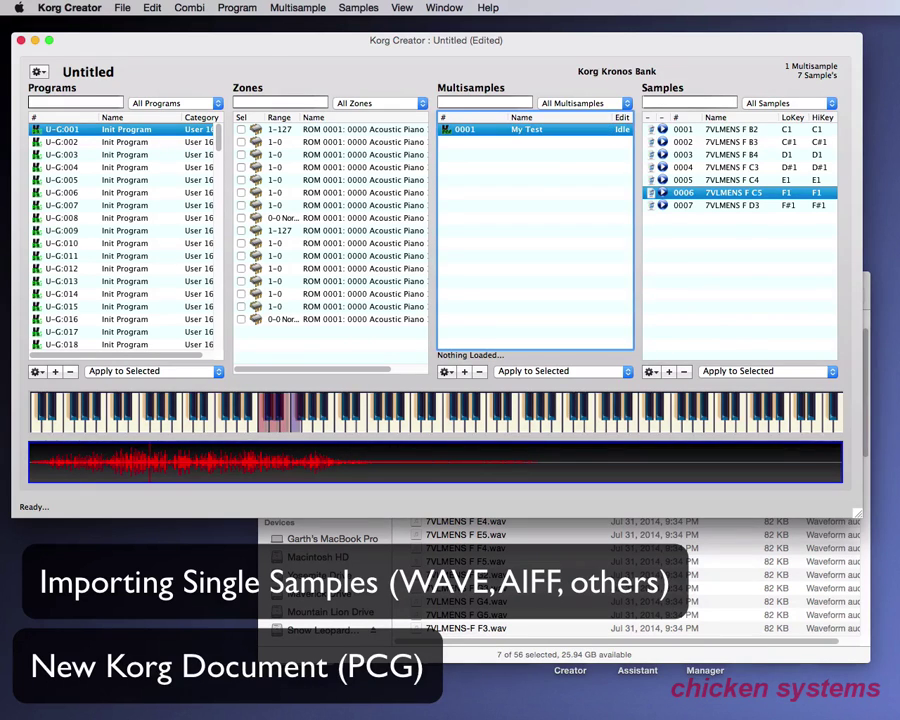
- Assign the My Test multisample to the first zone of program U-G:001, and rename that program as Sample Test
left_click_drag(470, 136, 295, 138)
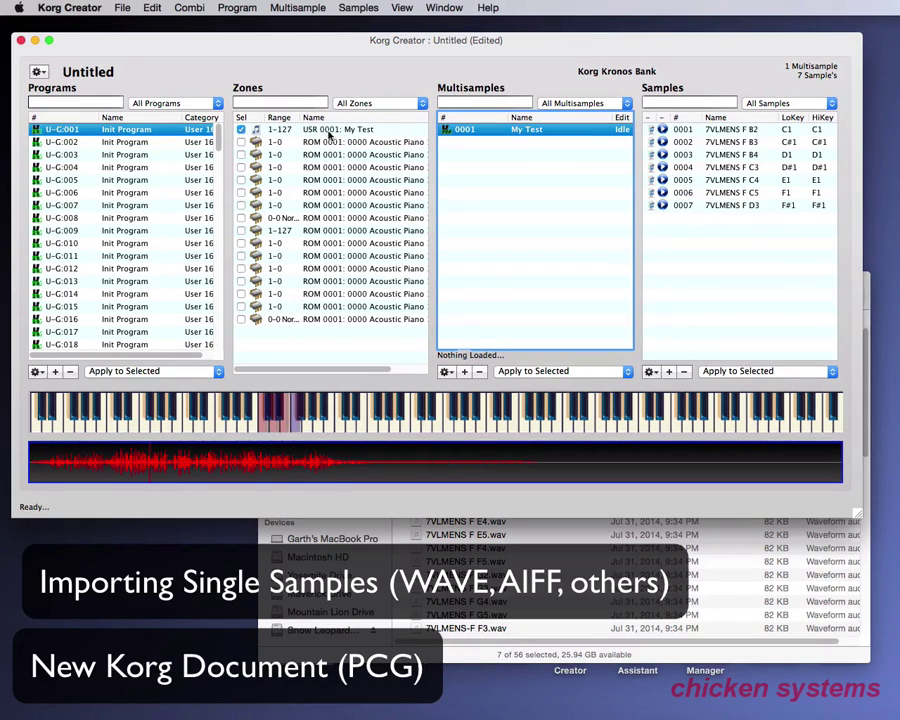
left_click(118, 133)
type("Sample Test")
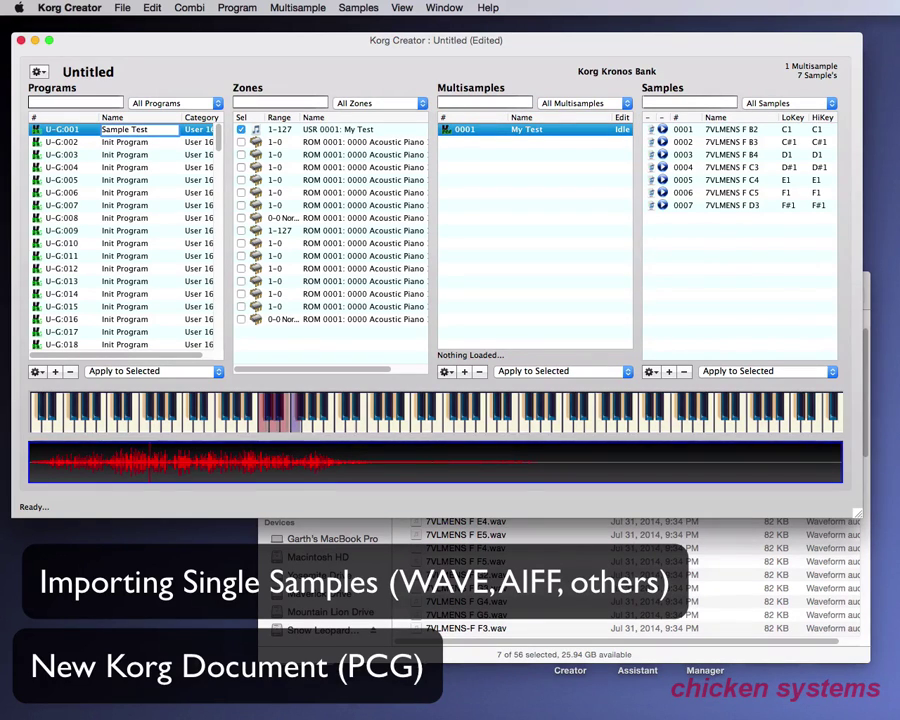
key("Return")
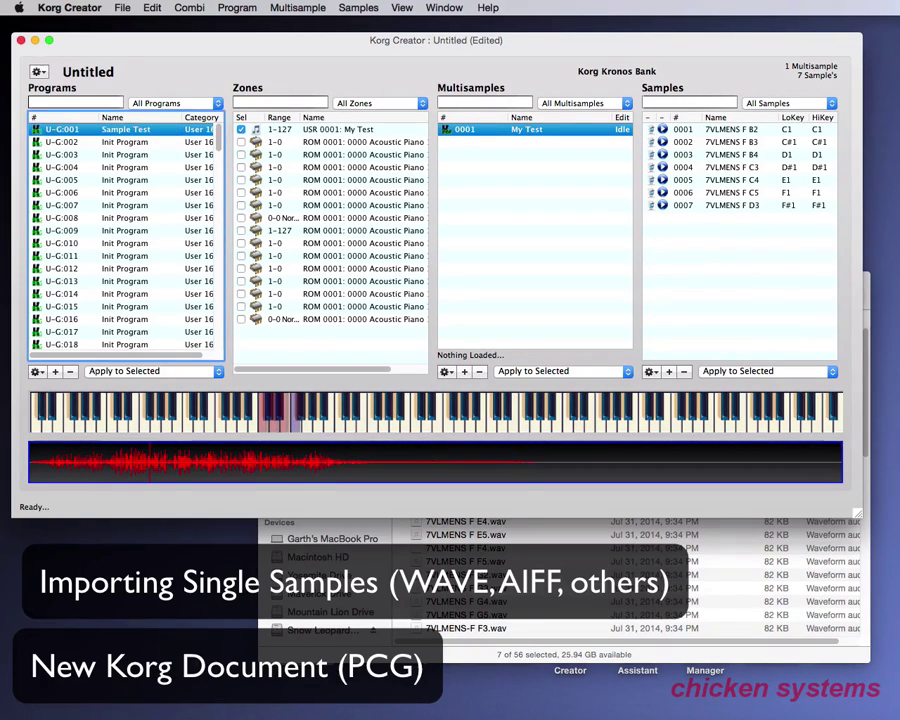
left_click(70, 142)
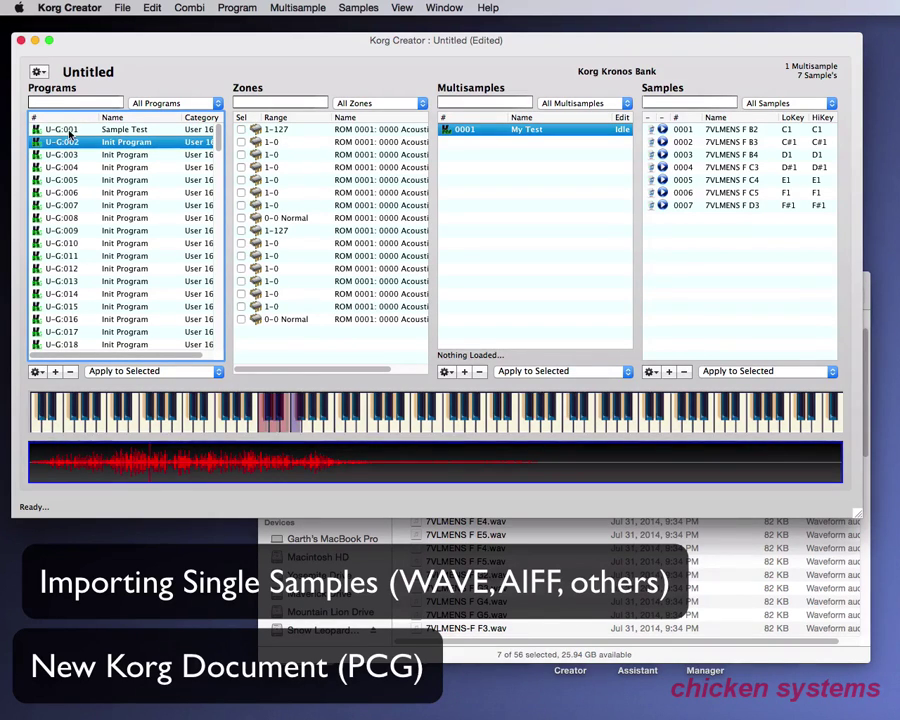
left_click(120, 129)
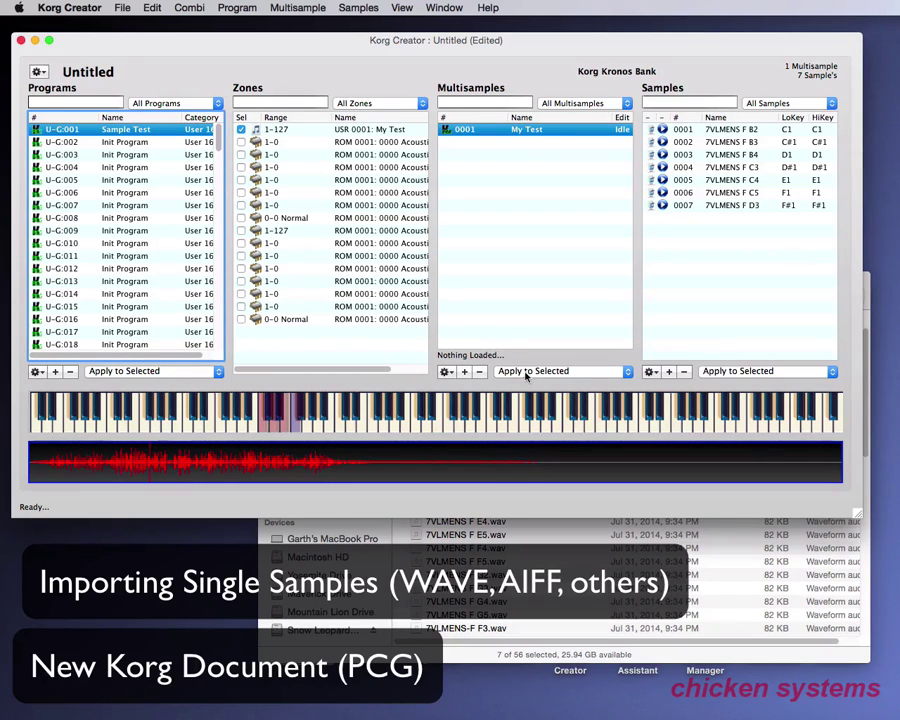
- Widen the key range of sample 7VLMENS F B2 to F-1 through D#1 in the Sample Editor, and save the change
left_click(788, 131)
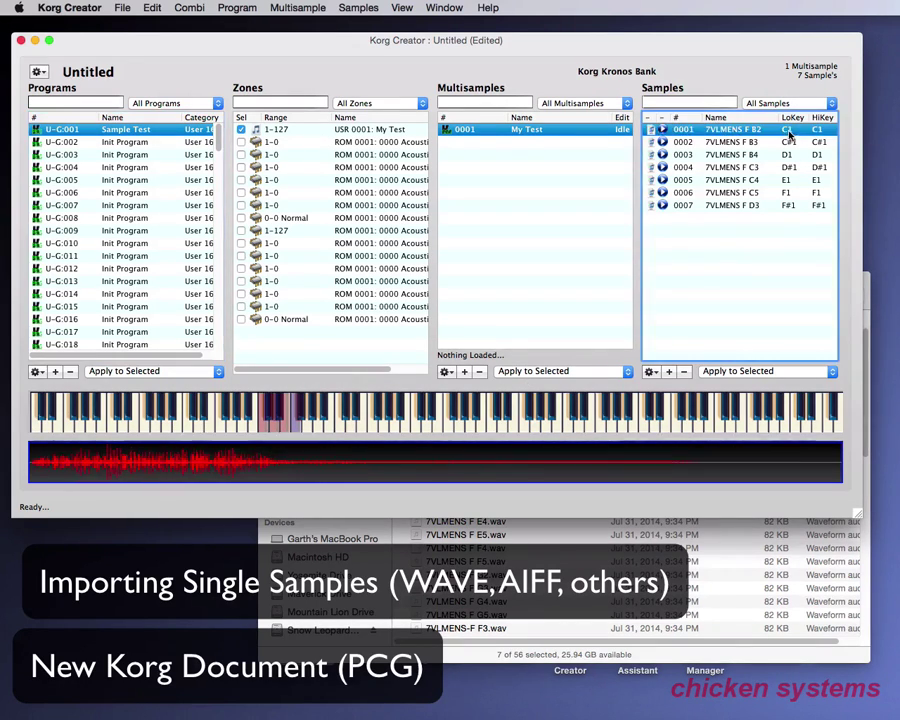
double_click(733, 131)
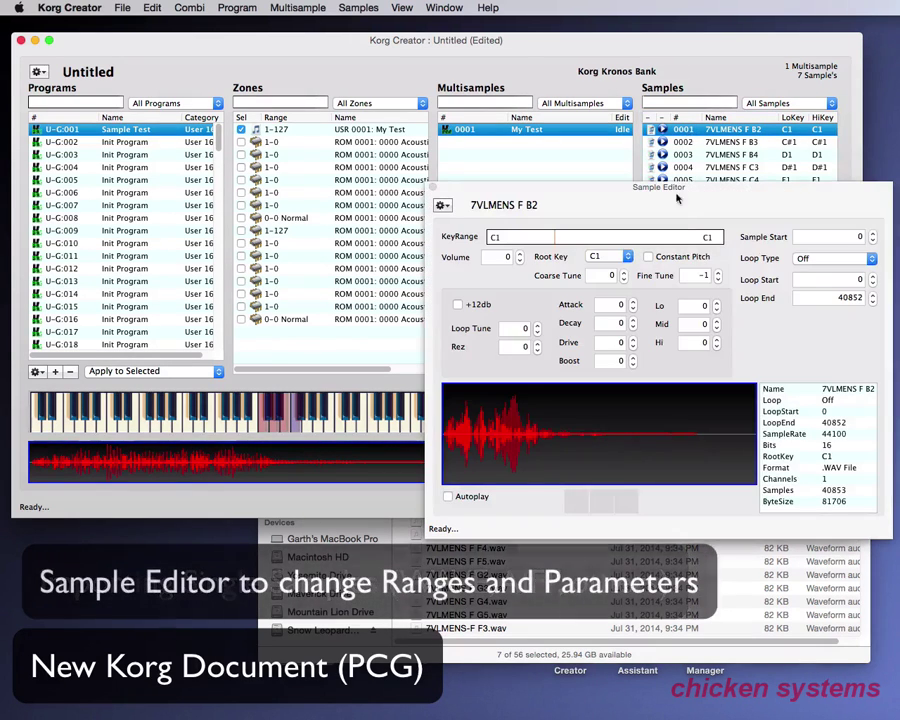
left_click_drag(574, 194, 405, 138)
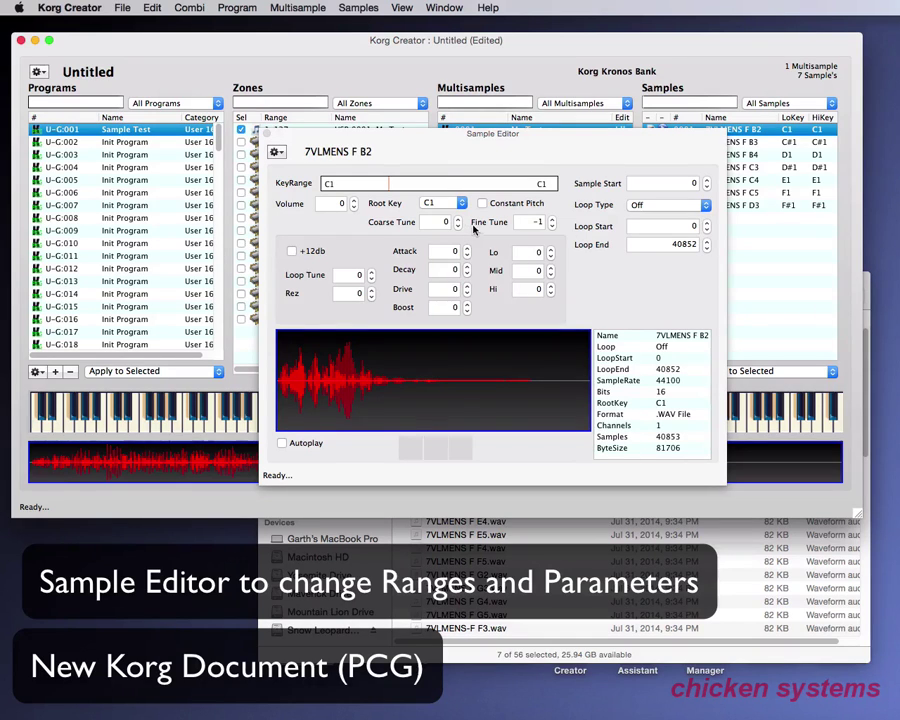
mouse_move(389, 183)
left_mouse_down()
mouse_move(428, 183)
mouse_move(375, 185)
left_mouse_up()
left_click_drag(379, 186, 381, 186)
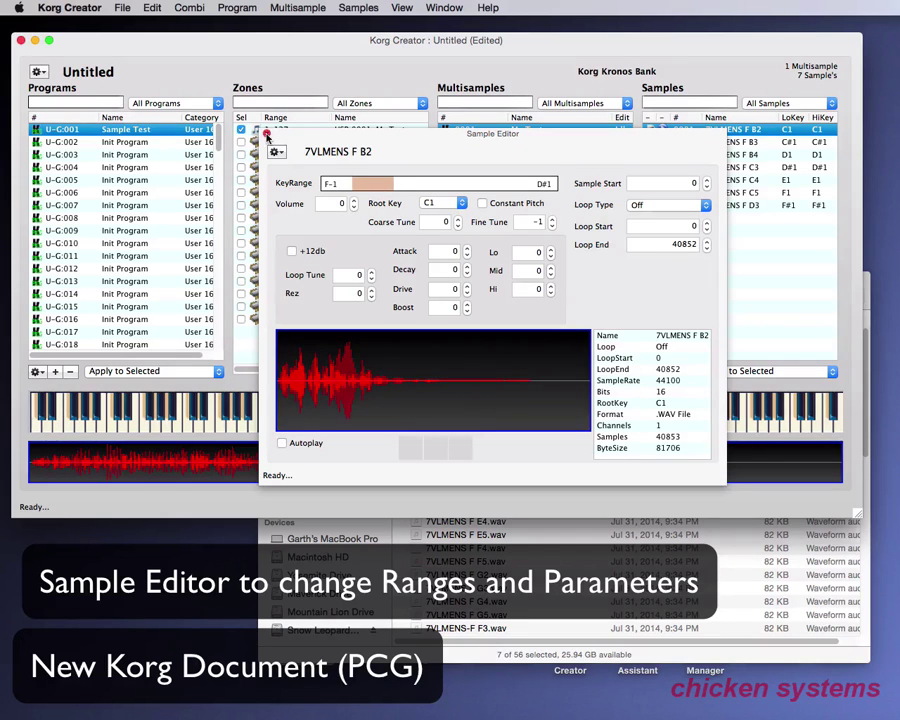
left_click(268, 134)
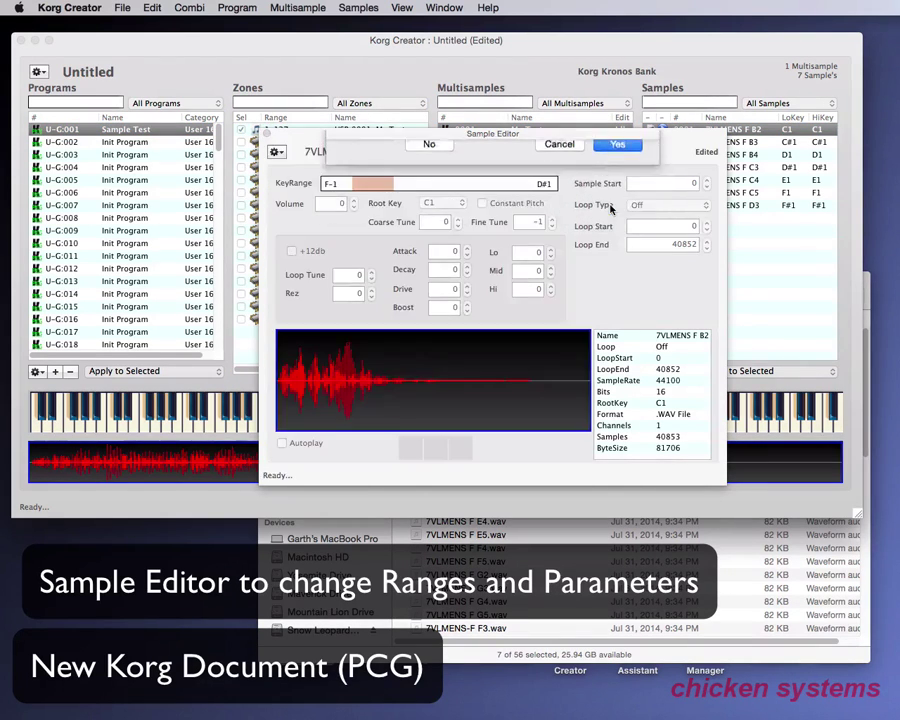
left_click(612, 206)
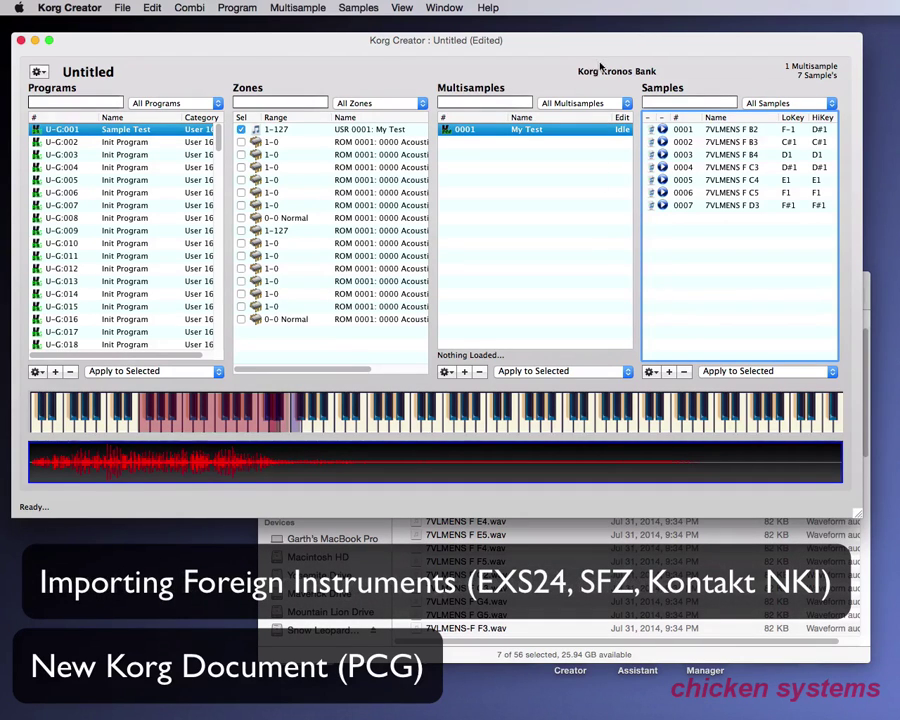
- Import the EXS24 instrument 7-VLMRC 2DY.exs from the ENS MARCVLNS folder into program slot U-G:002
left_click_drag(397, 37, 399, 39)
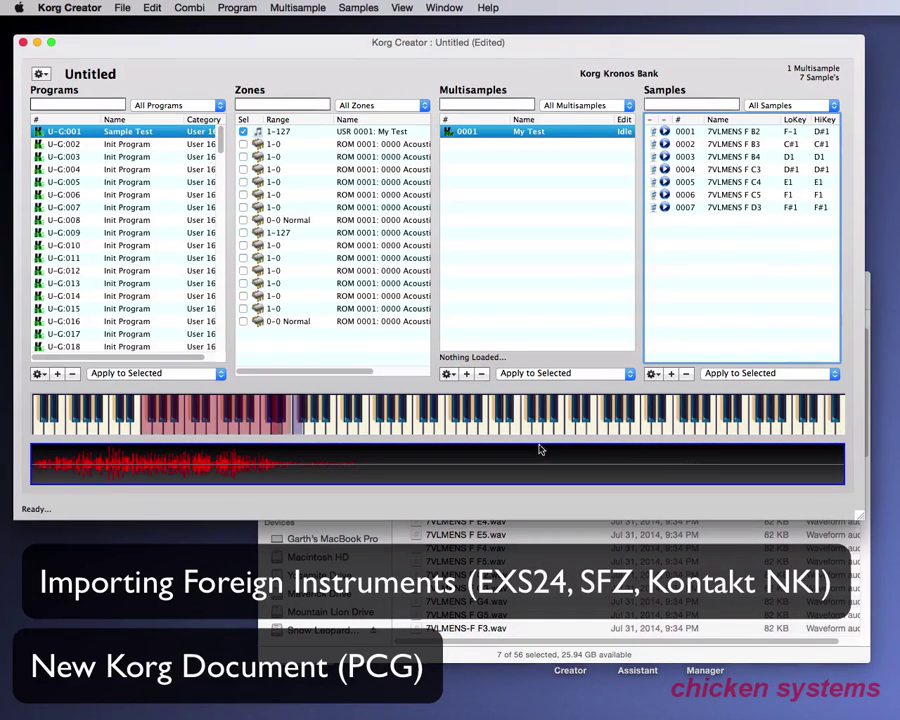
left_click(520, 654)
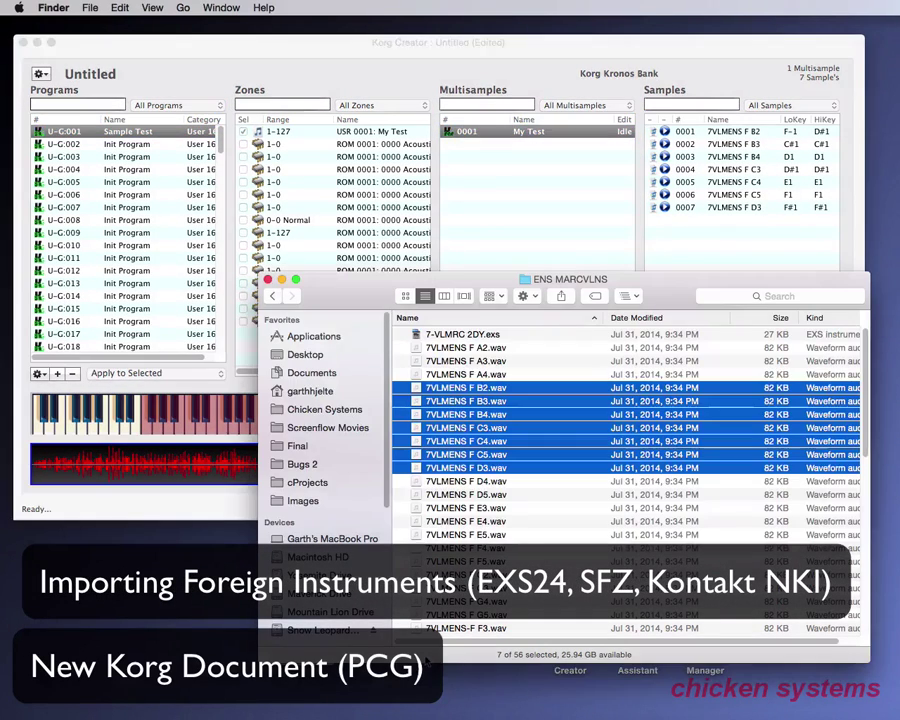
left_click(445, 334)
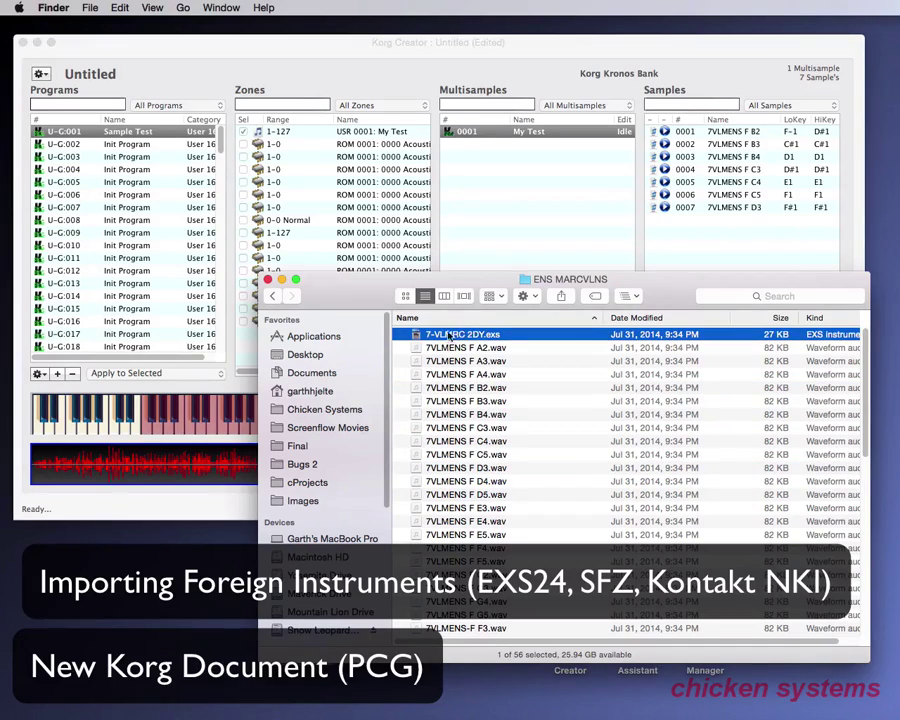
mouse_move(370, 289)
left_mouse_down()
mouse_move(330, 340)
mouse_move(326, 307)
mouse_move(364, 305)
left_mouse_up()
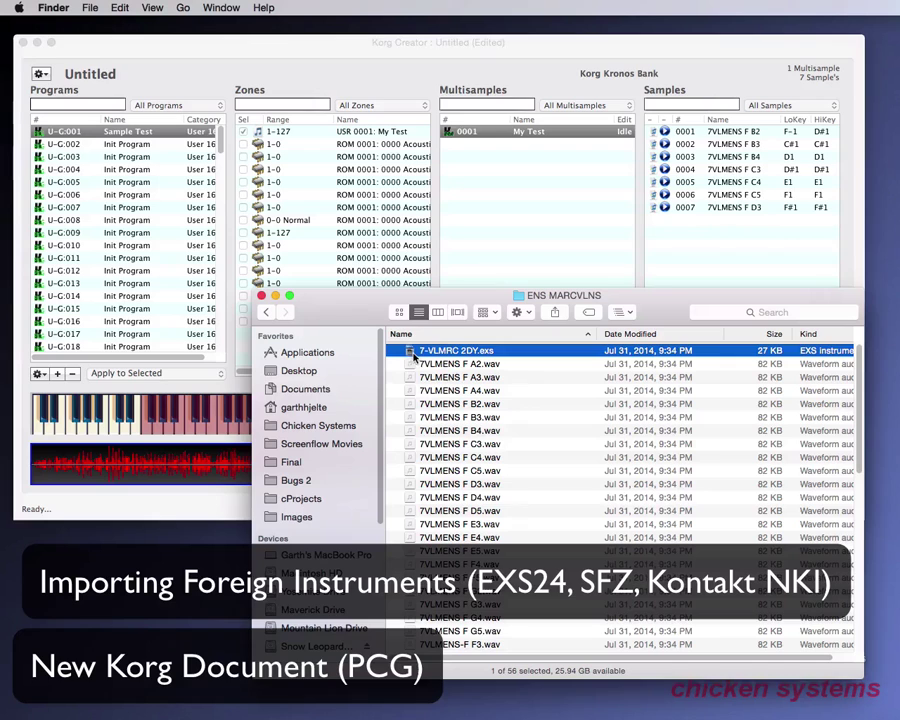
left_click_drag(413, 355, 121, 148)
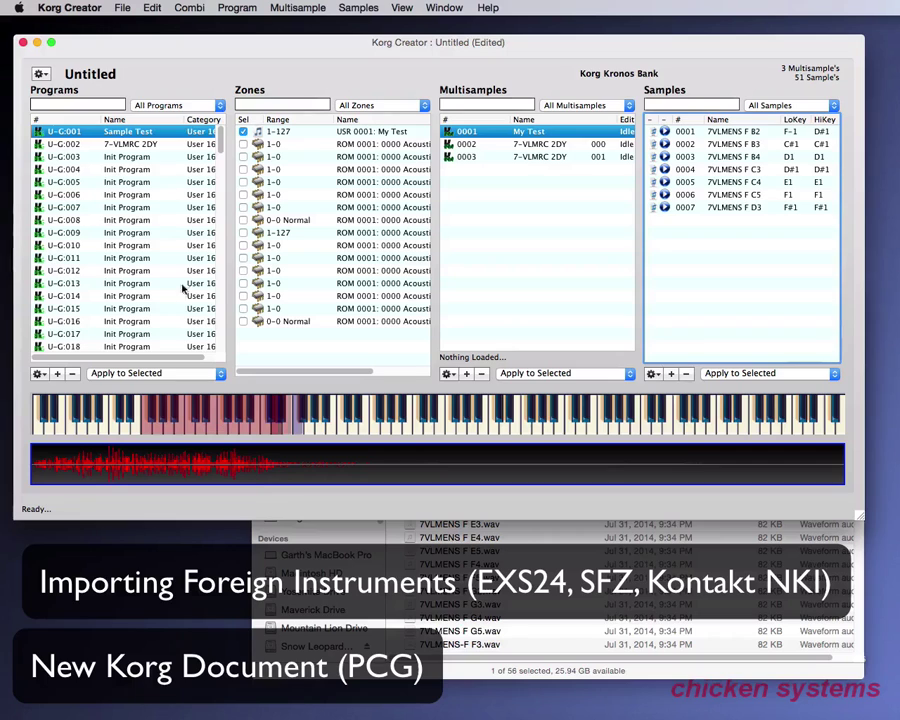
- Examine the zones and both multisamples of program 7-VLMRC 2DY, and audition sample 7VLMENS F A4
left_click(70, 144)
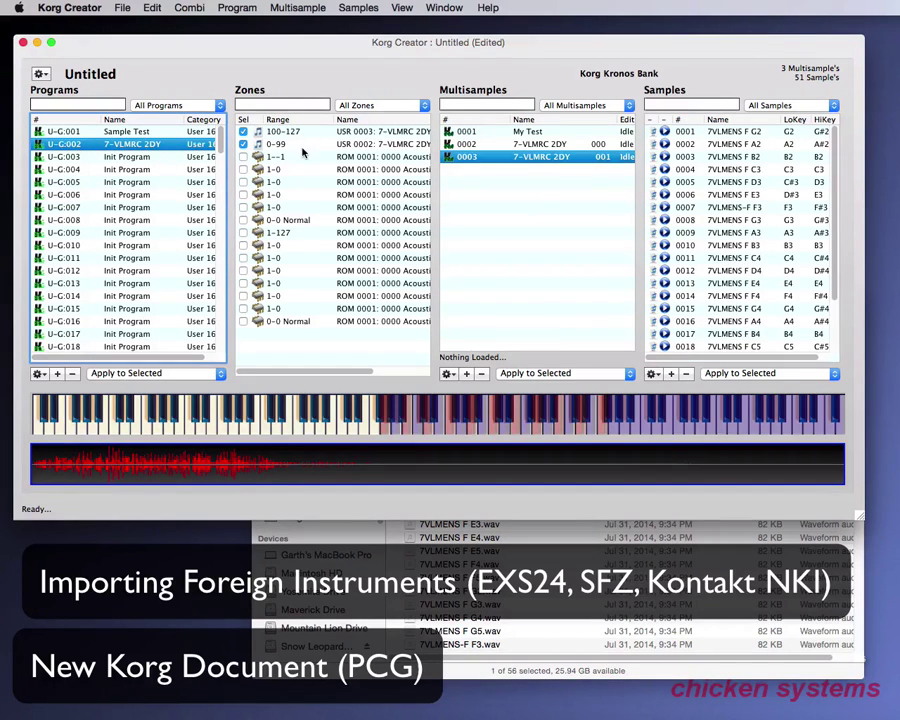
left_click(472, 146)
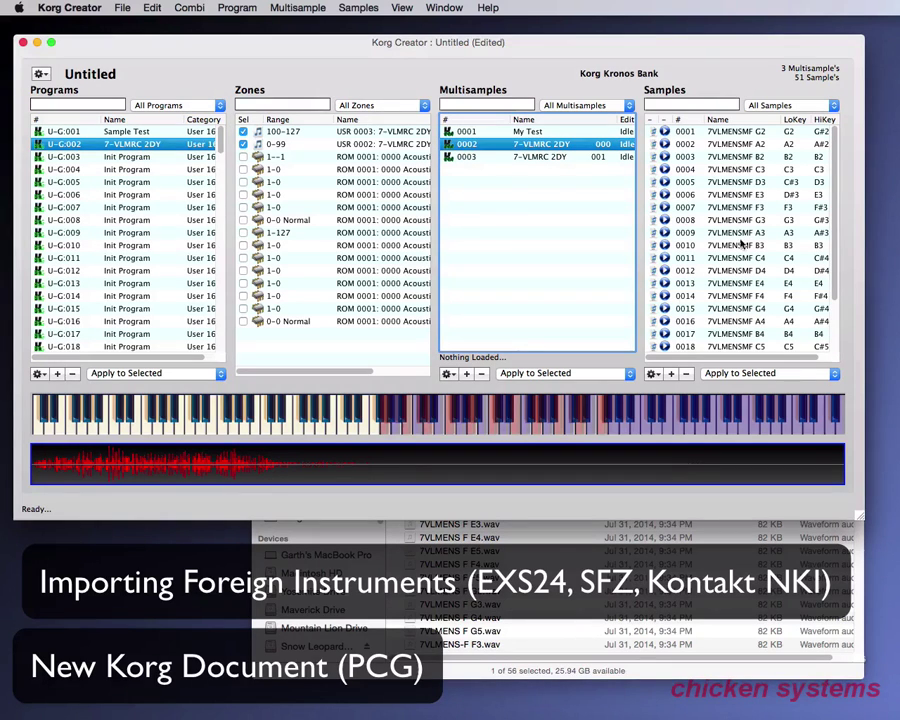
left_click(480, 157)
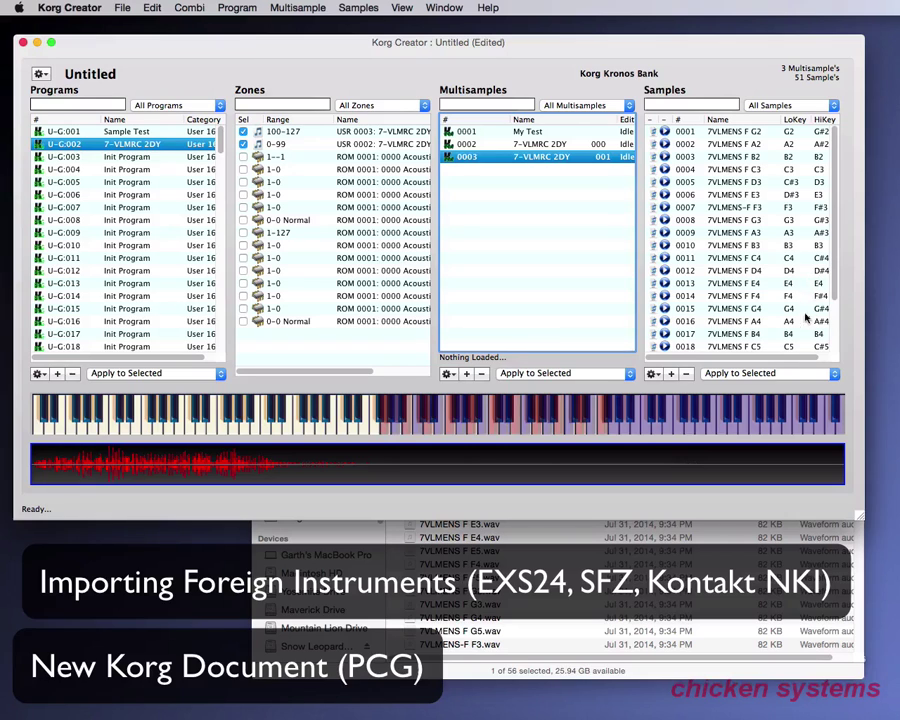
left_click(666, 326)
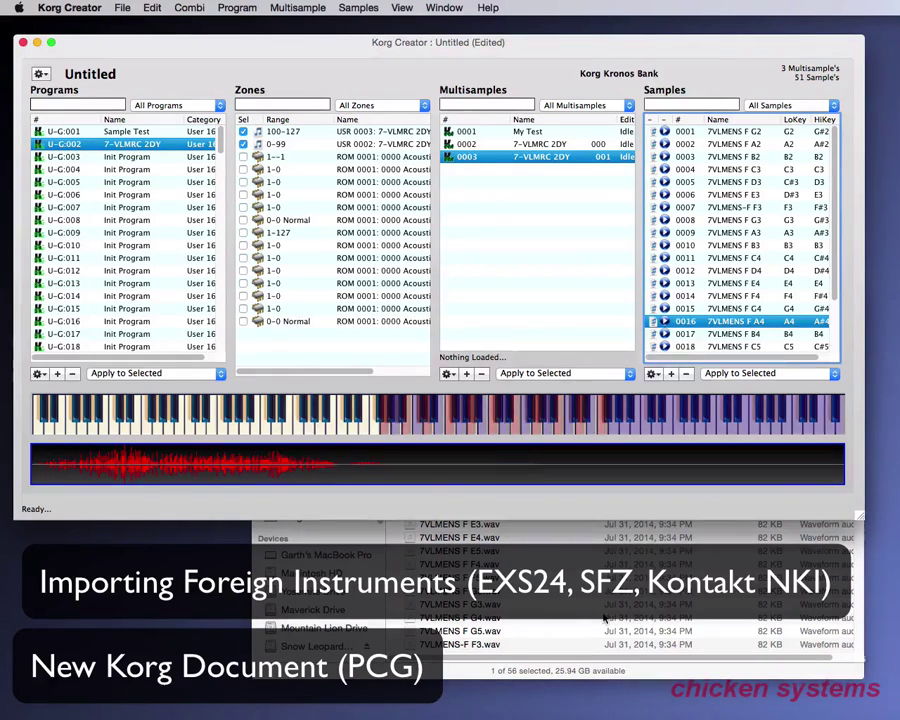
- Import the instrument E02 097.sfz from the E02 097a folder inside SFZ into program slot U-G:003
key("super+Tab")
left_click(267, 313)
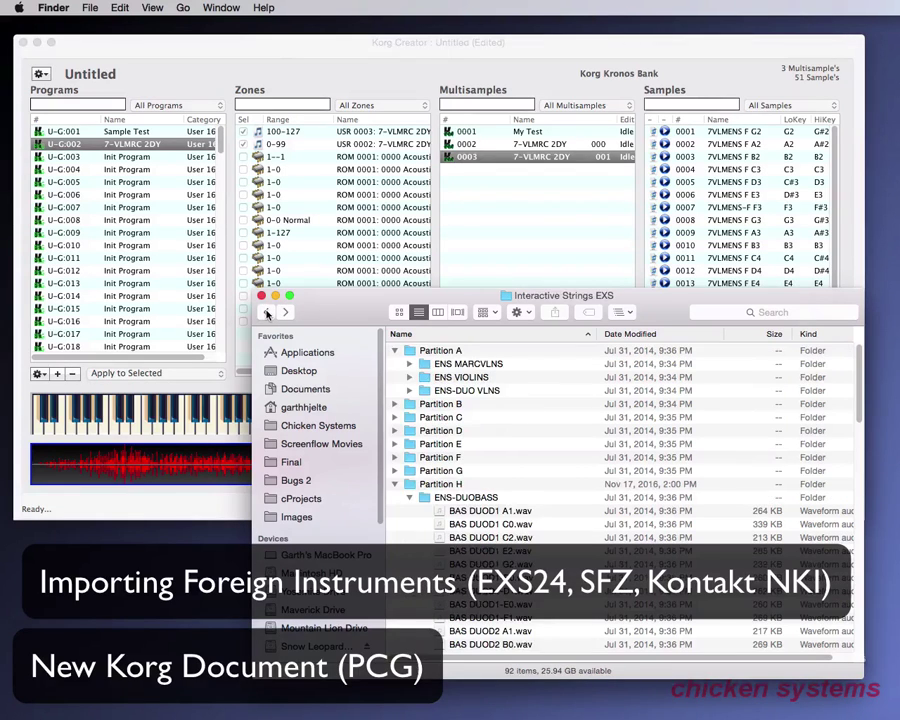
left_click(267, 313)
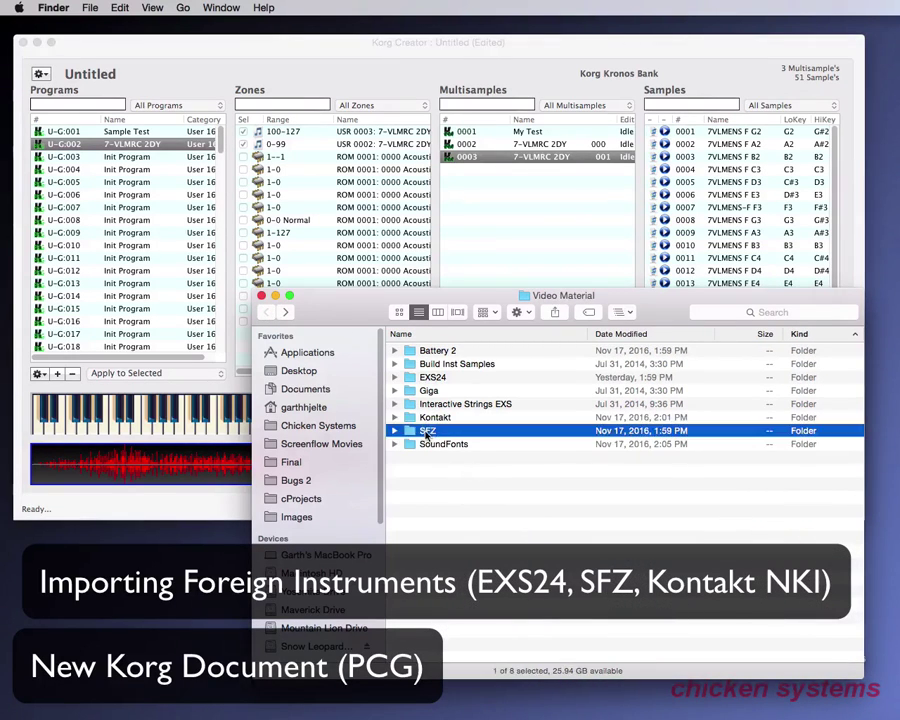
double_click(428, 431)
left_click(439, 353)
double_click(439, 353)
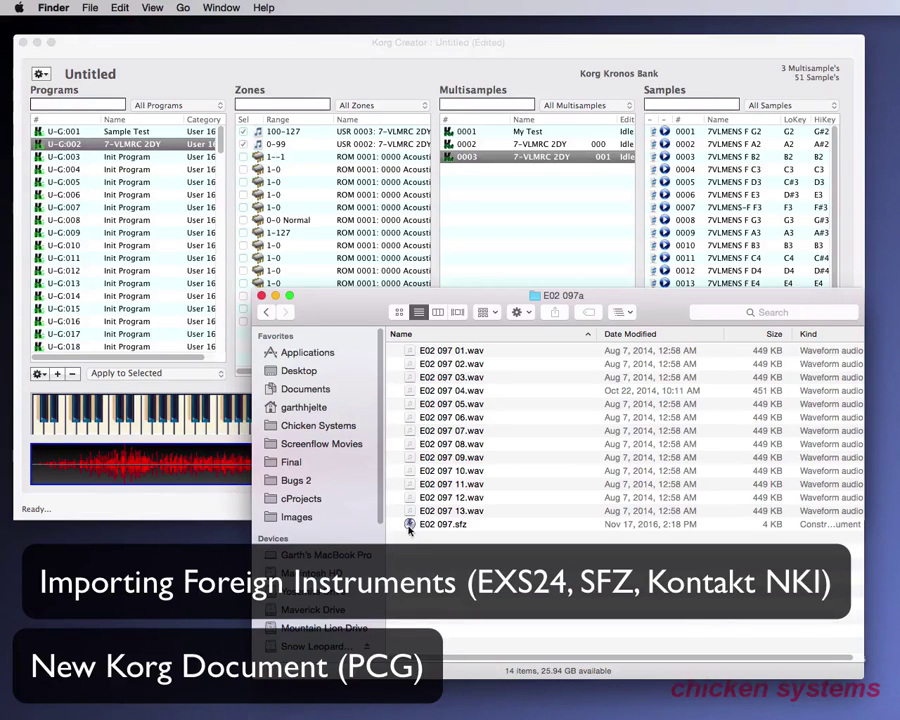
left_click_drag(409, 523, 115, 160)
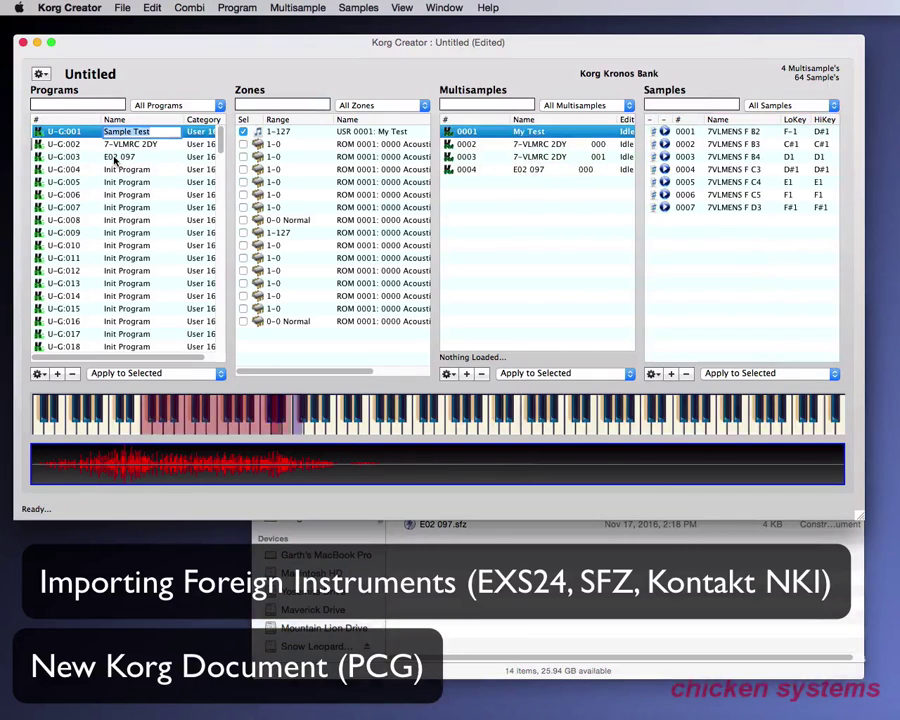
- Audition samples E02 097 09, E02 097 08 and E02 097 07 of the E02 097 multisample
left_click(475, 173)
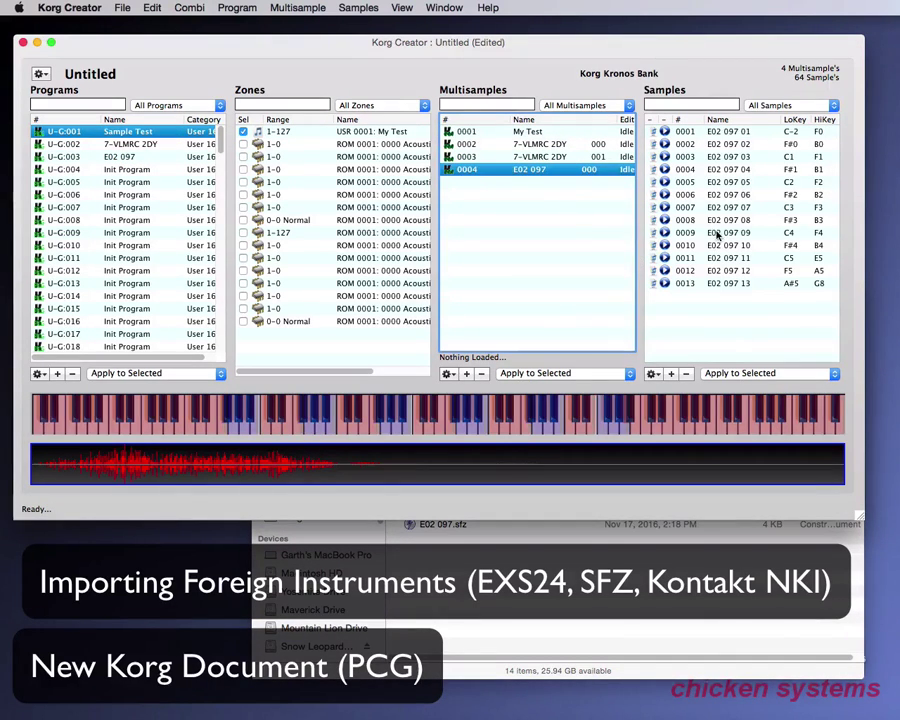
left_click(664, 234)
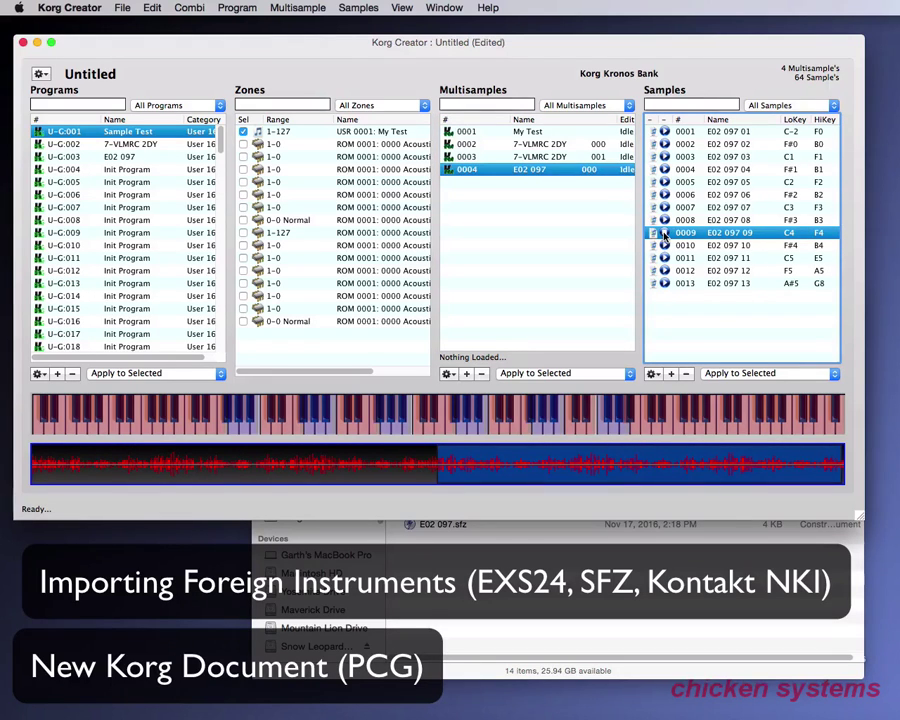
left_click(666, 221)
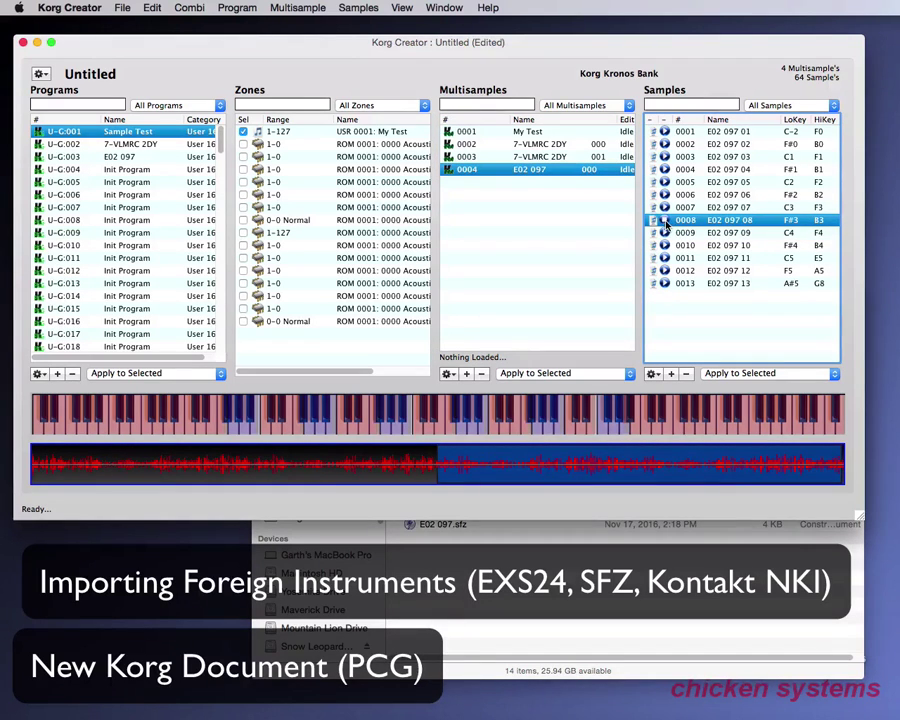
left_click(665, 208)
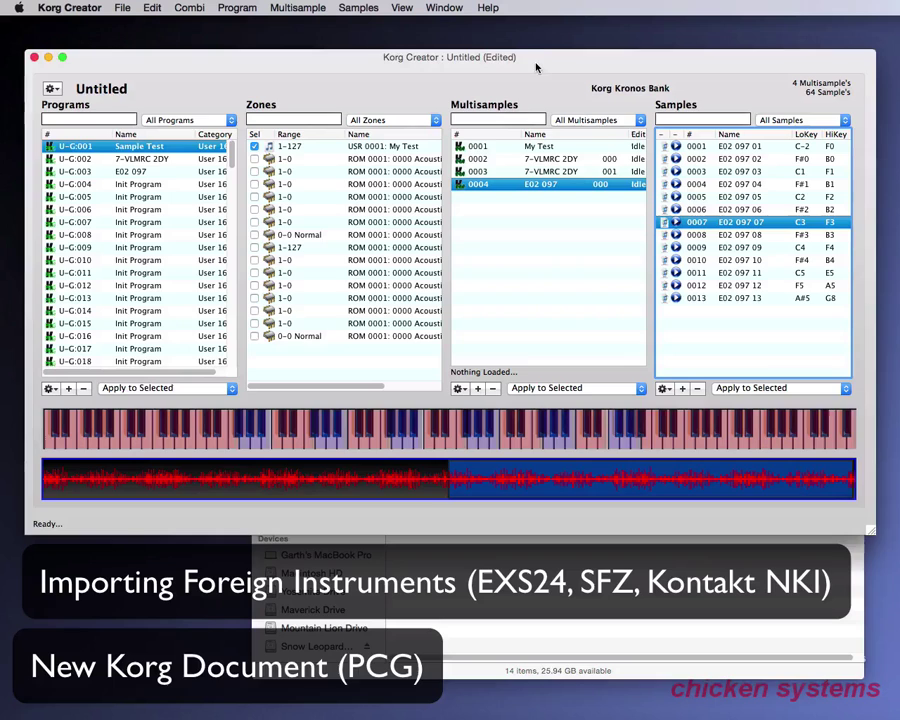
- Rename program U-G:003 as SFZ Test Inst
left_click_drag(533, 60, 529, 48)
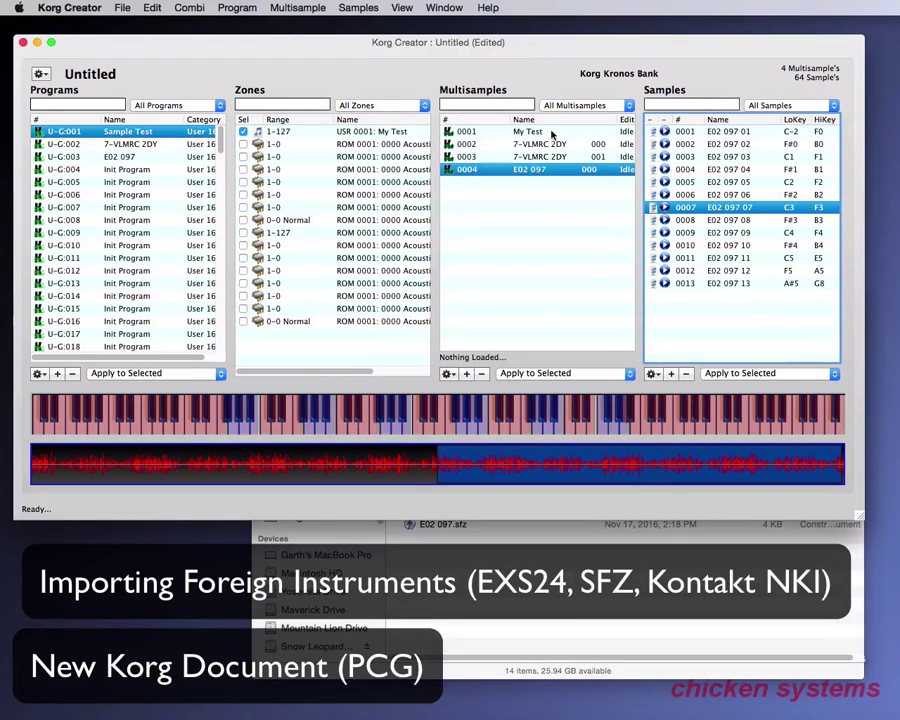
left_click_drag(570, 46, 564, 44)
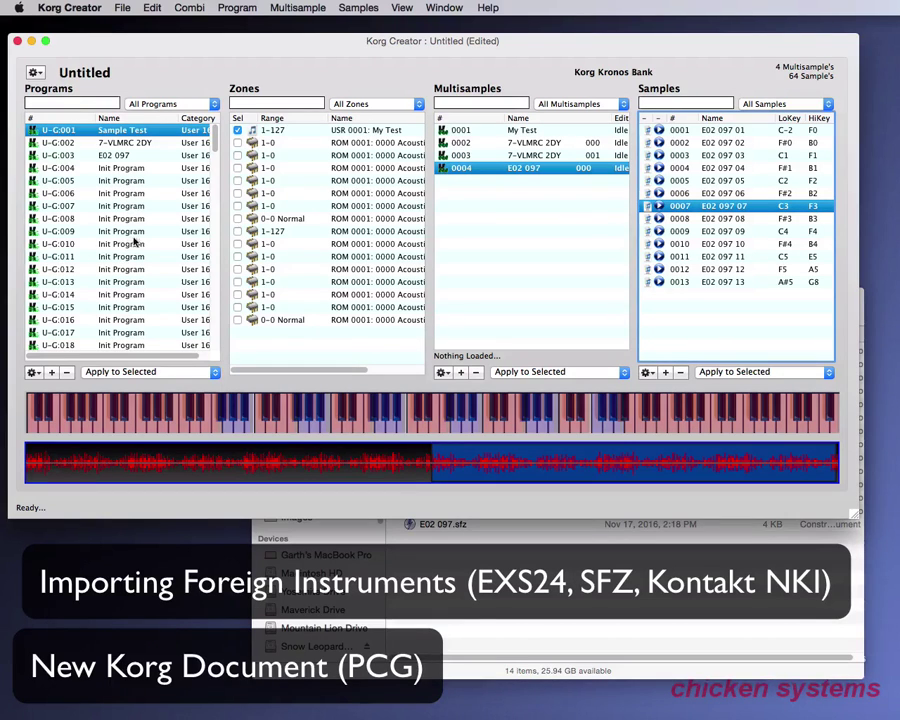
double_click(115, 155)
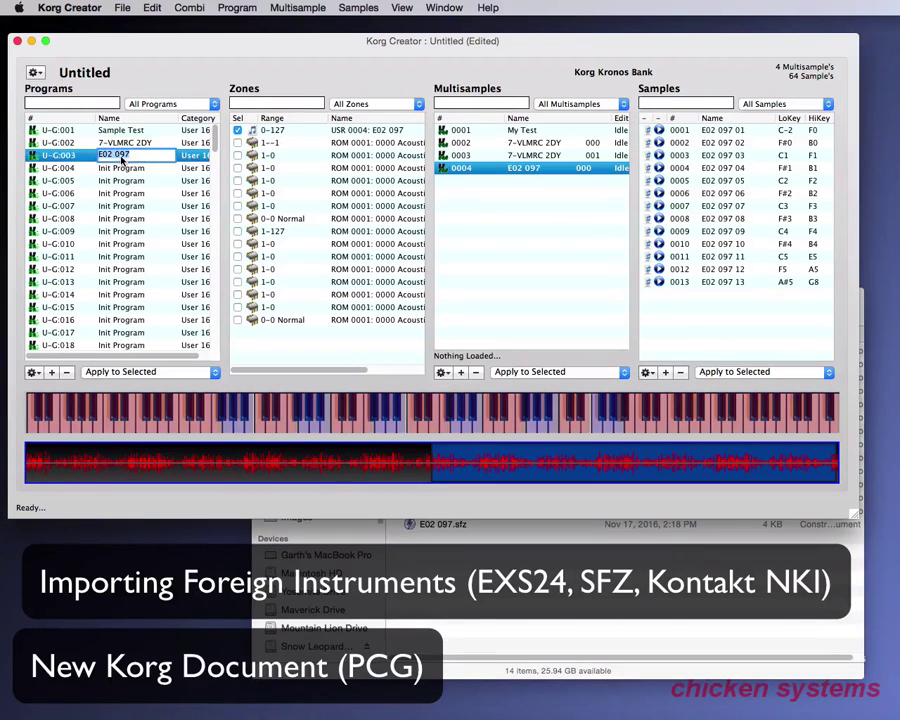
type("SFZ Test Inst")
key("Return")
double_click(121, 146)
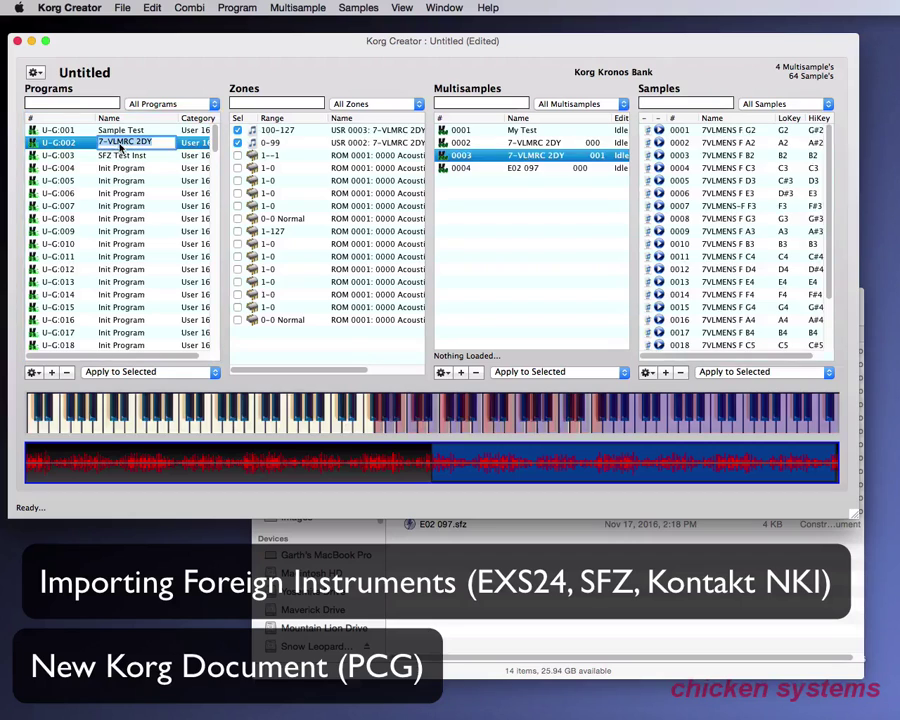
double_click(131, 157)
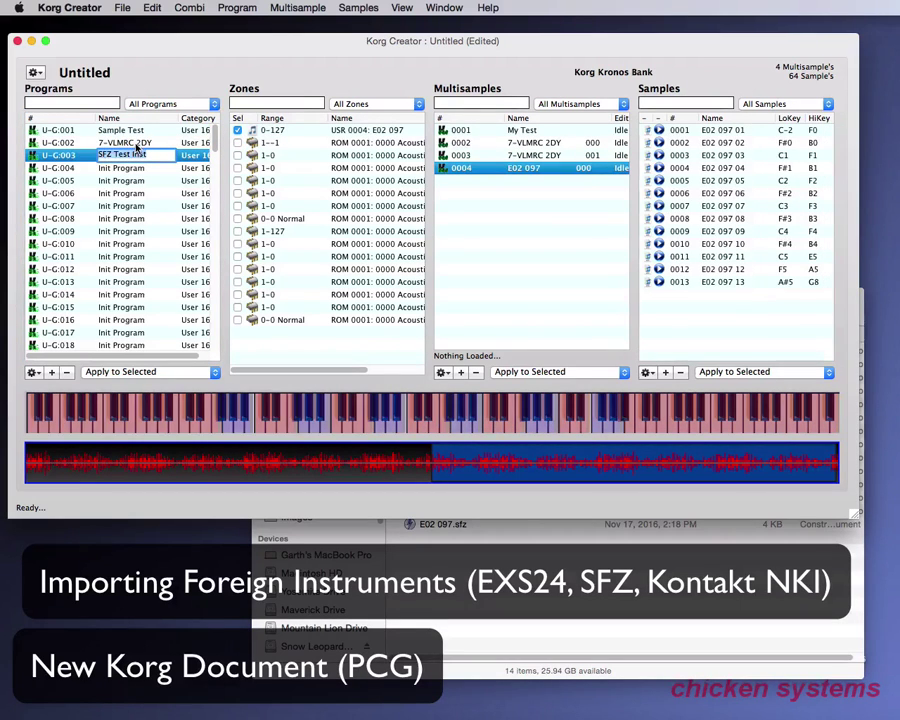
left_click(62, 170)
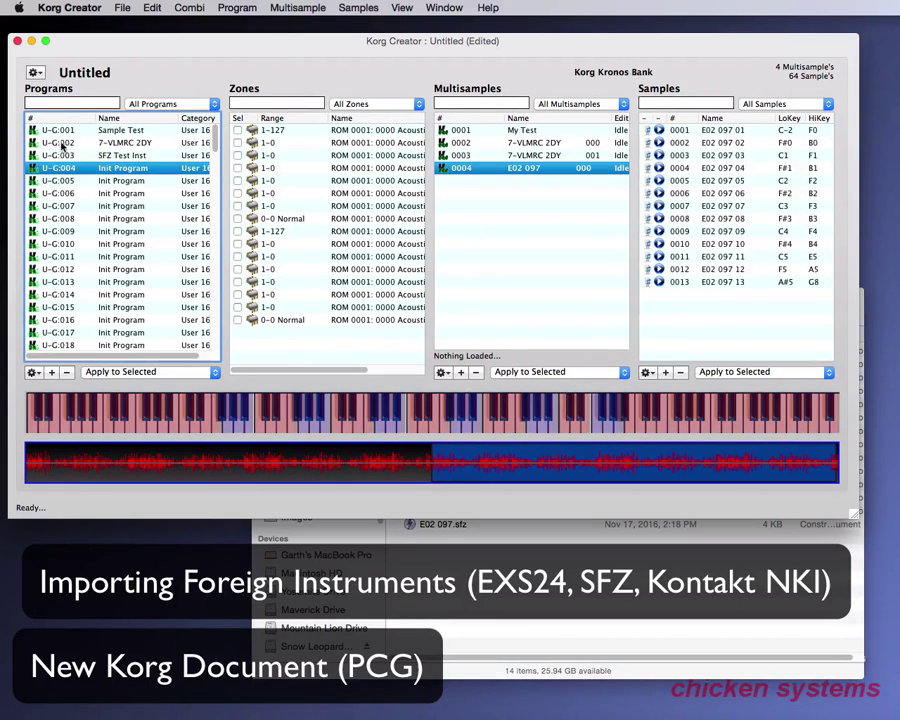
left_click(64, 144)
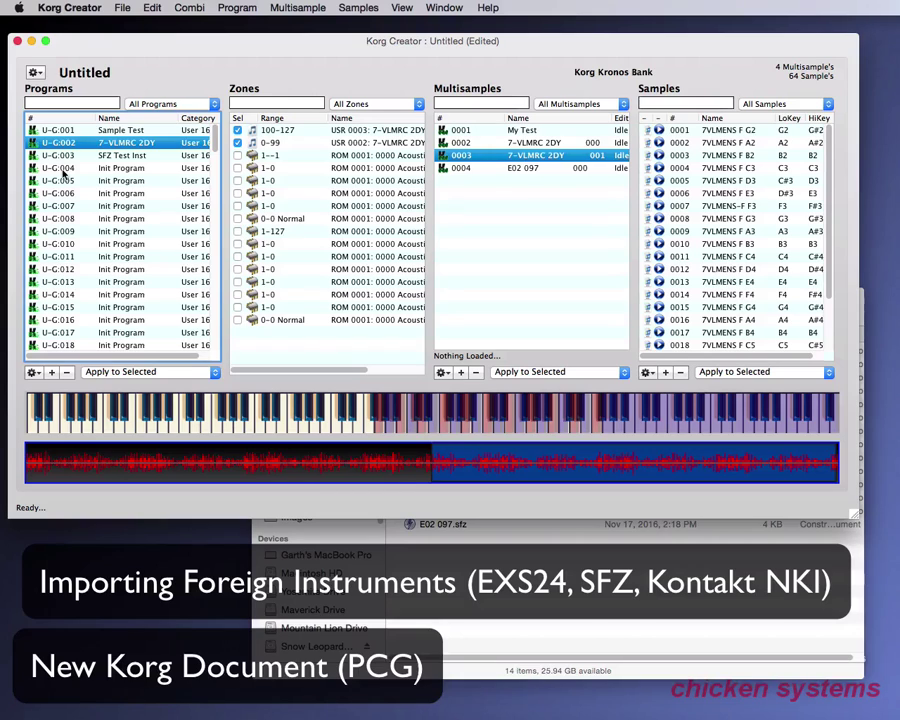
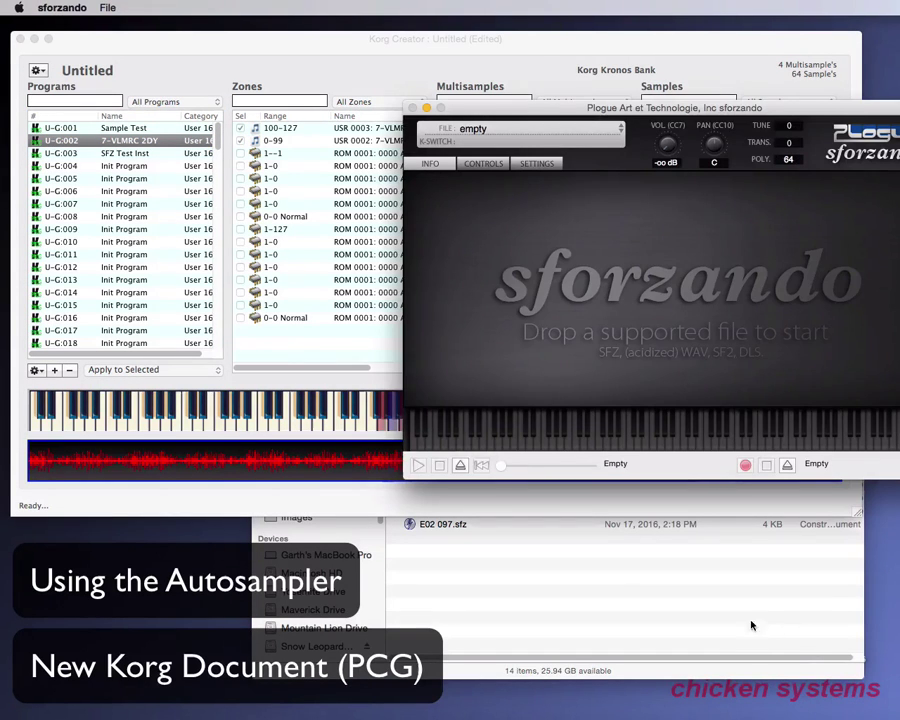
- Load E02 097.sfz from the E02 097a folder into sforzando and audition it on the virtual keyboard
left_click_drag(772, 107, 455, 75)
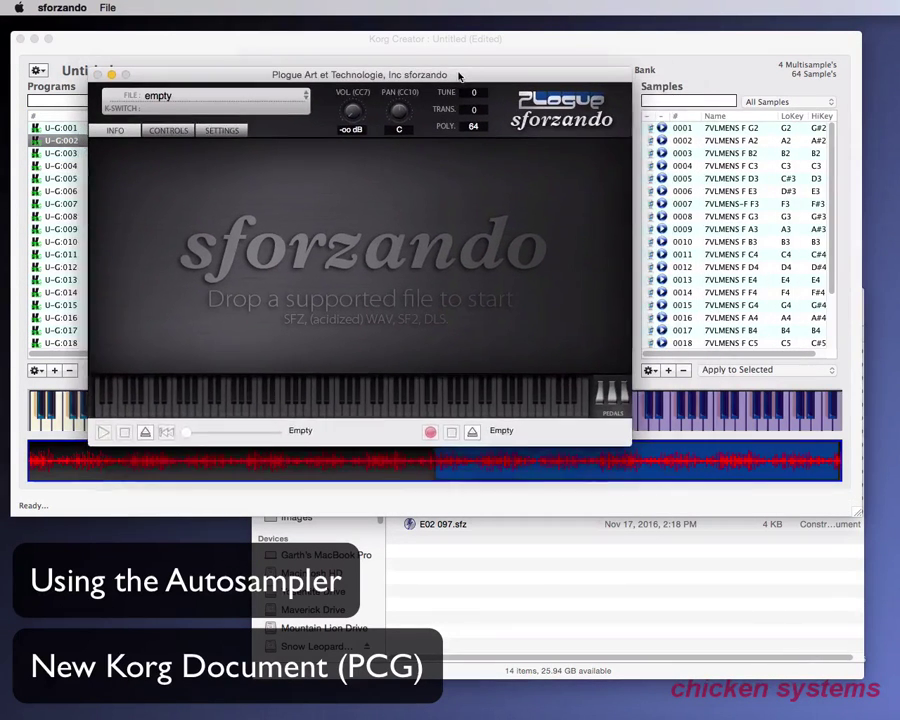
left_click(625, 584)
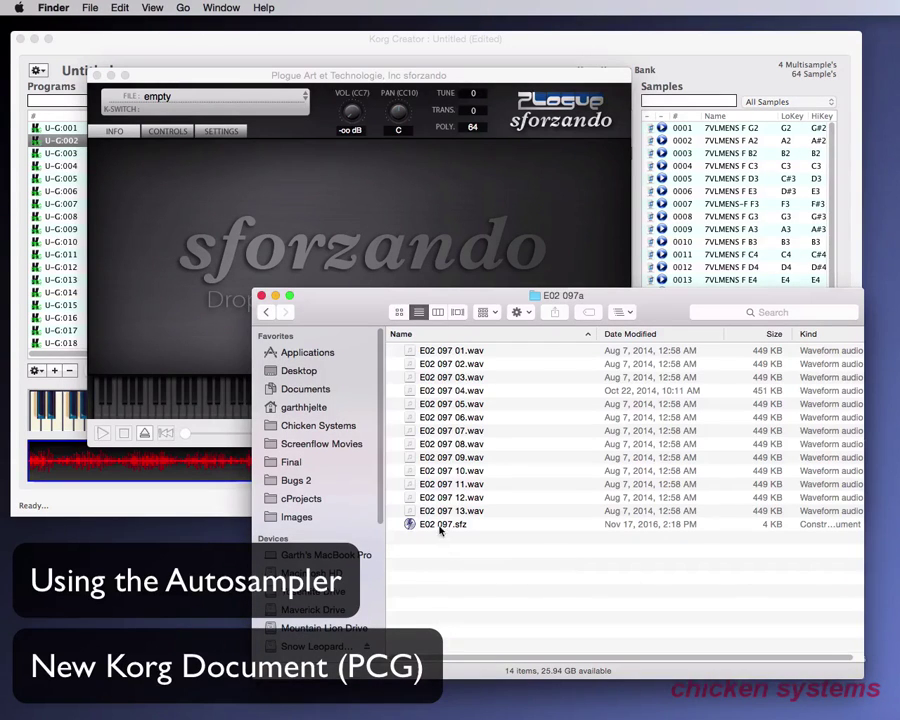
left_click_drag(410, 526, 388, 234)
left_click(395, 234)
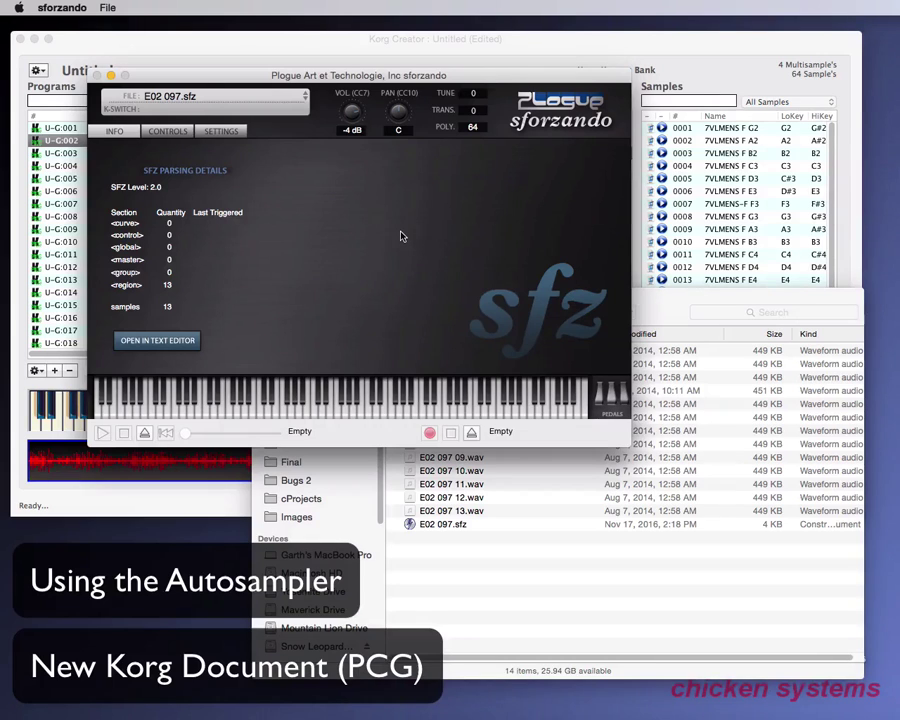
left_click_drag(372, 405, 482, 412)
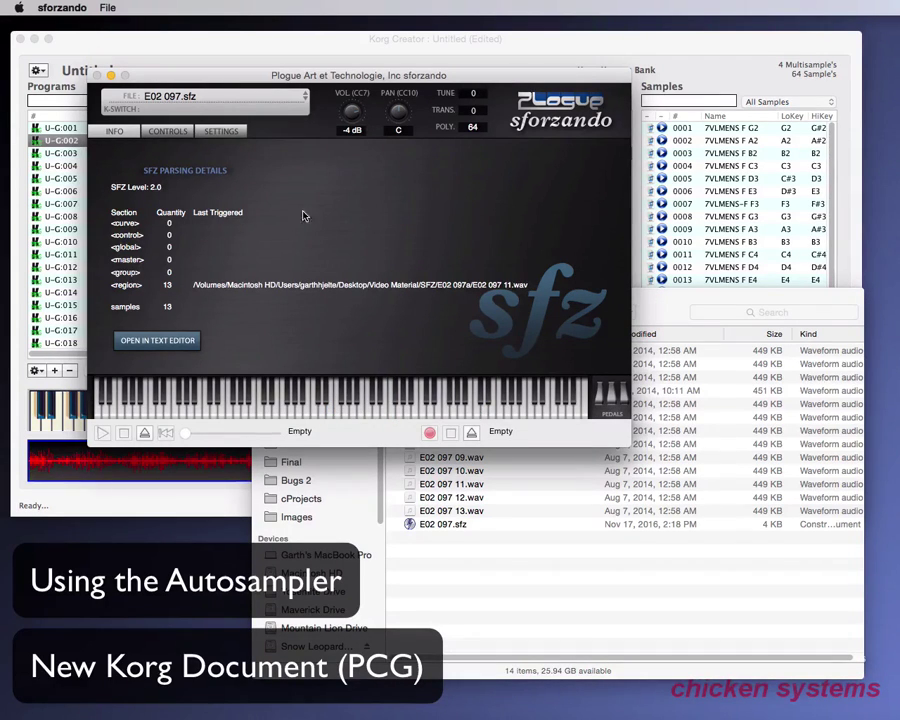
- Review sforzando's MIDI and audio preferences and accept Soundflower (2ch) as the audio device
left_click(232, 137)
left_click(123, 133)
left_click(64, 8)
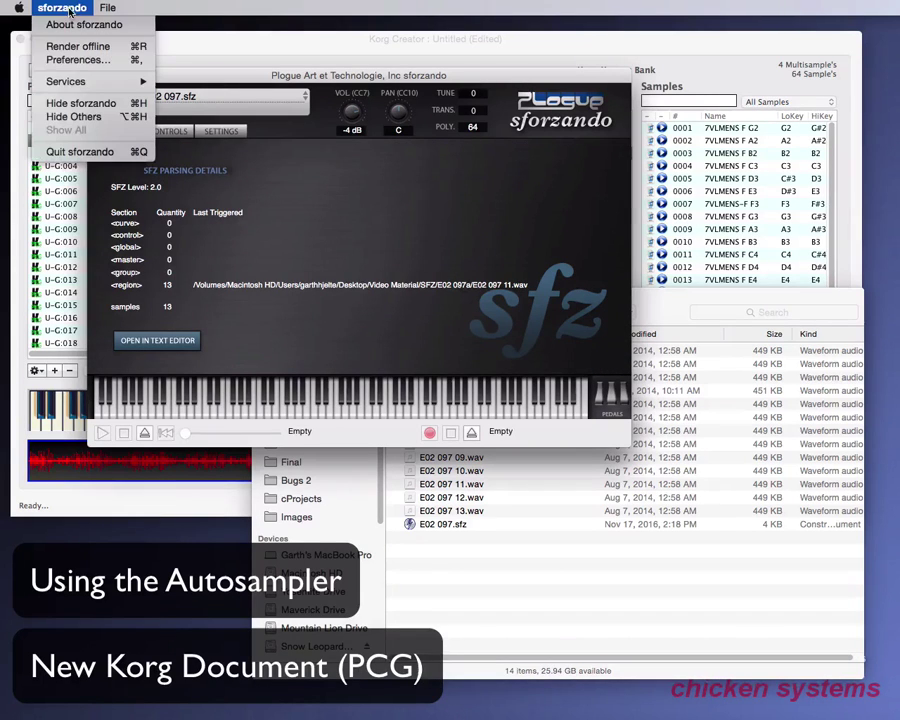
left_click(79, 60)
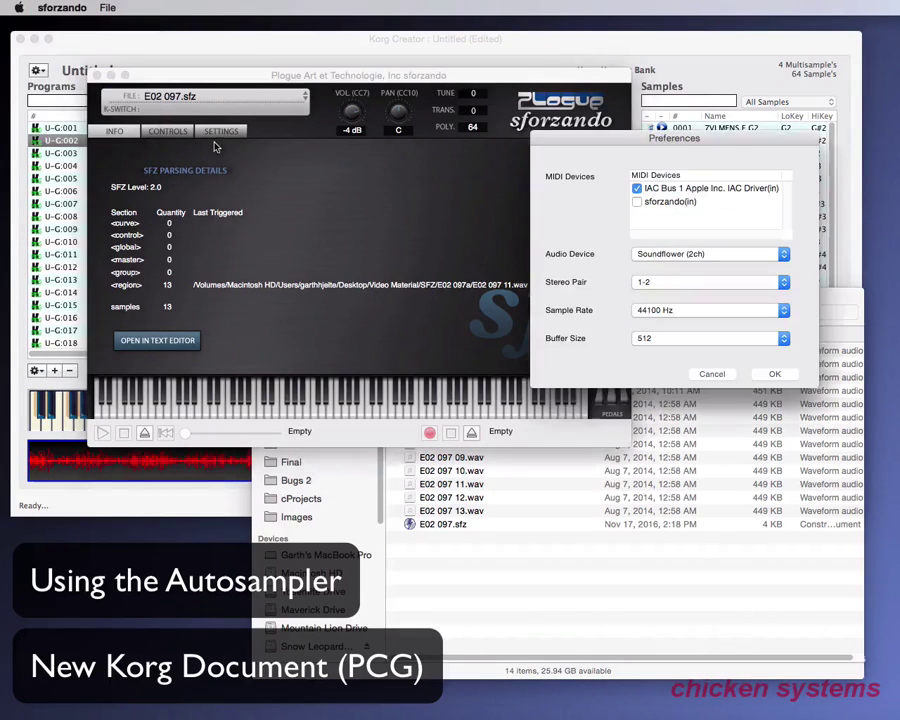
left_click(695, 255)
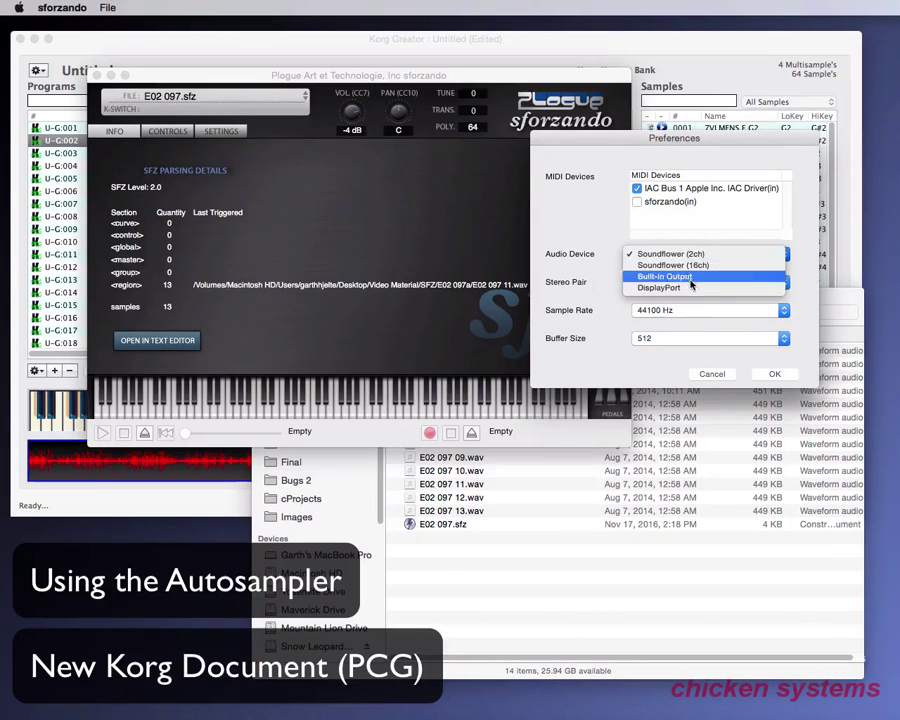
left_click(697, 255)
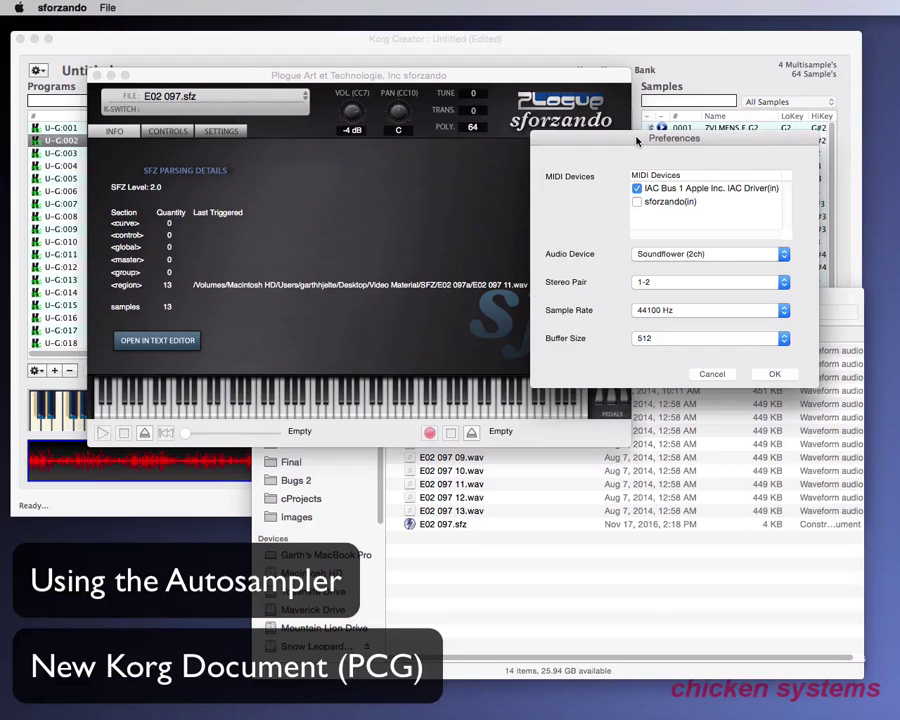
left_click_drag(636, 141, 605, 146)
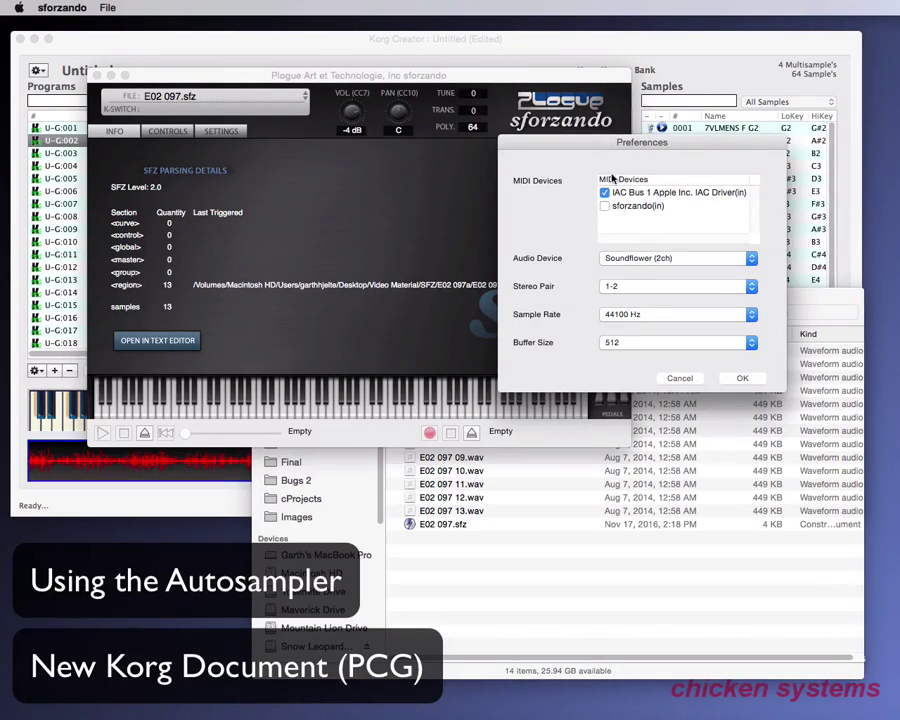
left_click(741, 377)
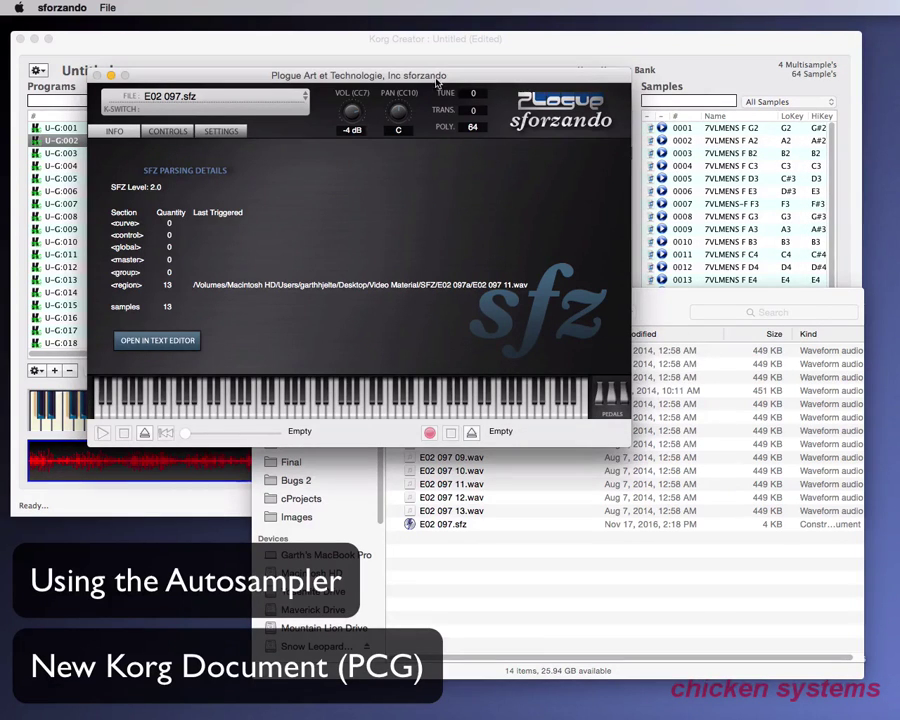
- Switch to Korg Creator and start an AutoSampler import for program slot U-G:004
left_click_drag(438, 79, 470, 342)
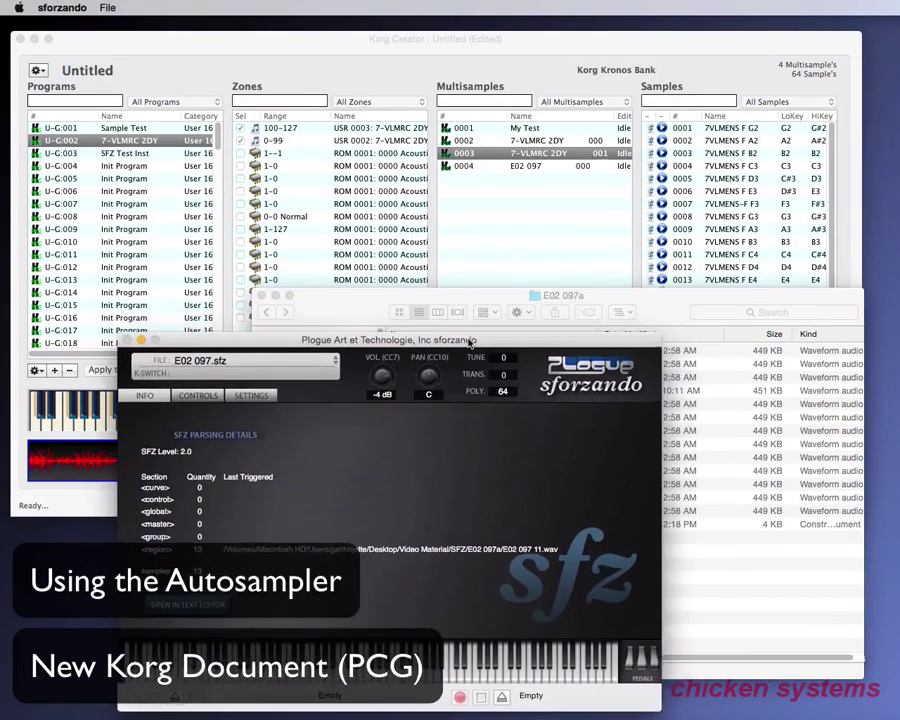
left_click(301, 32)
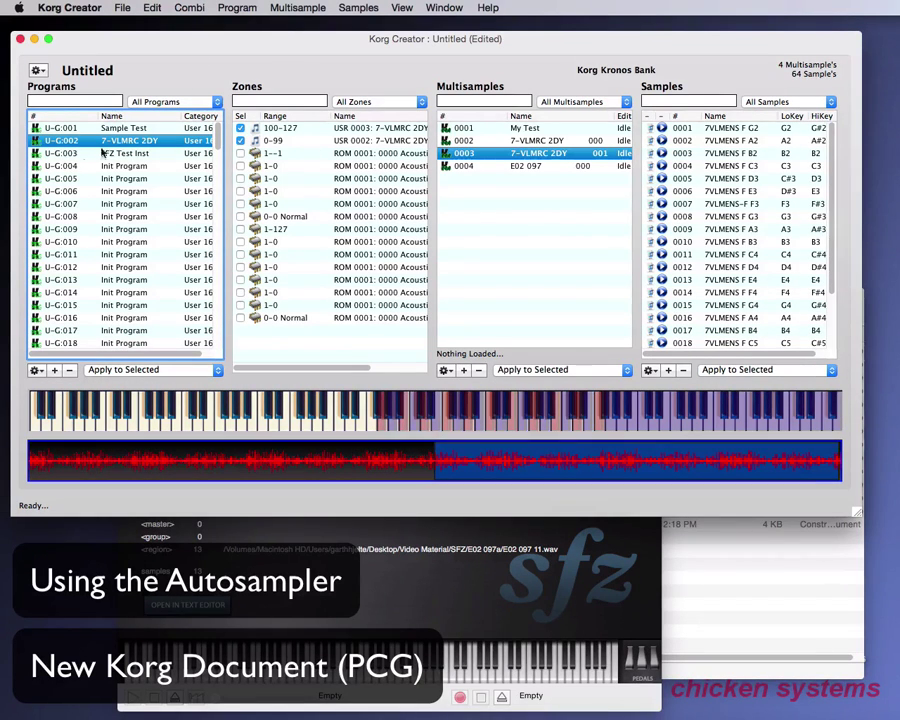
left_click(66, 166)
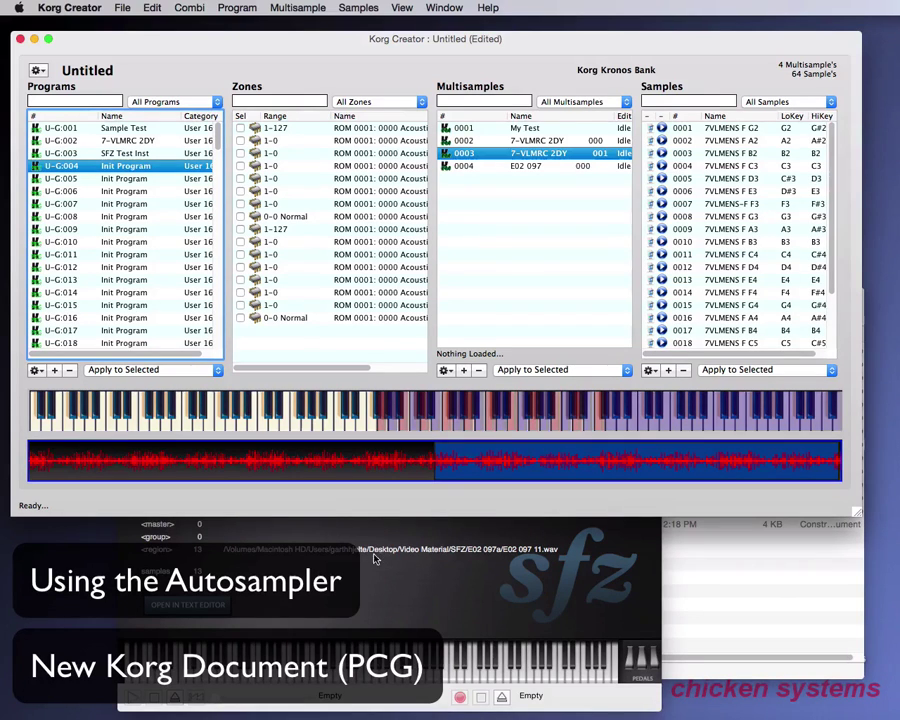
right_click(62, 172)
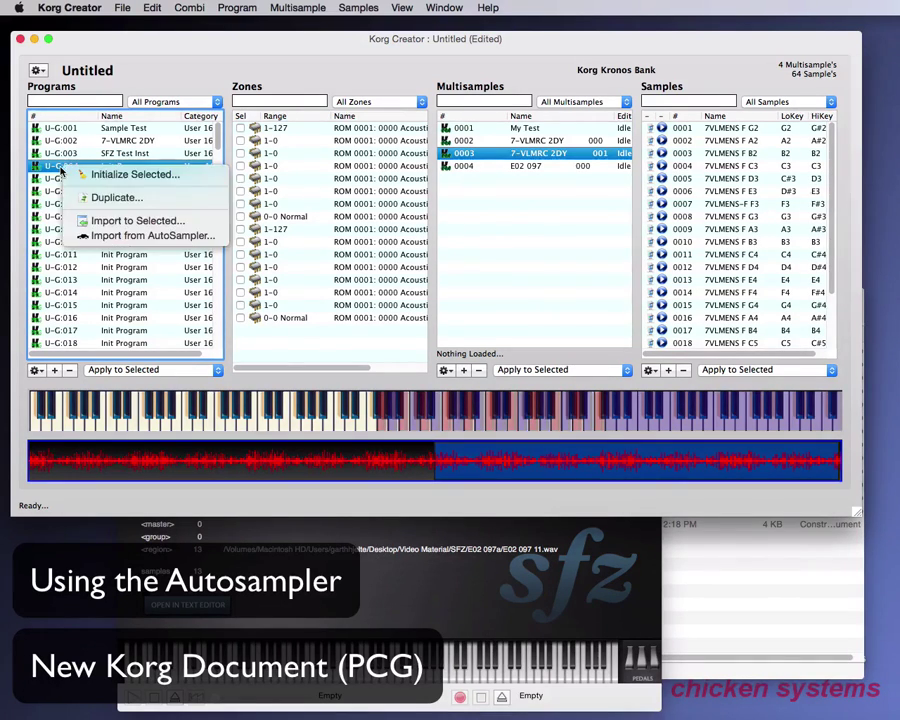
left_click(140, 238)
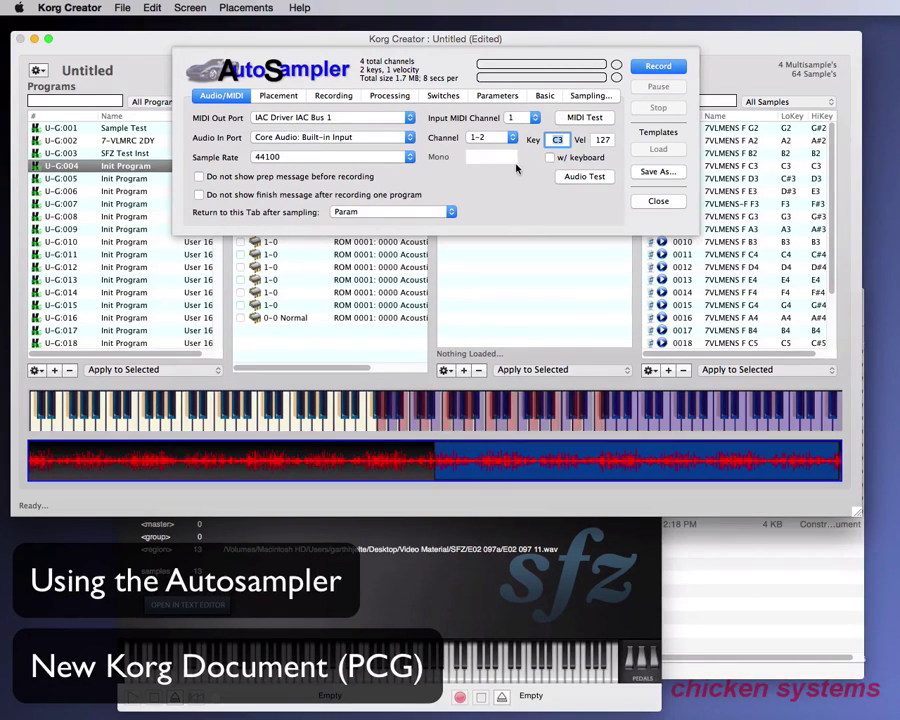
- Examine the AutoSampler's key placement, name, recording and loop processing settings
left_click(288, 98)
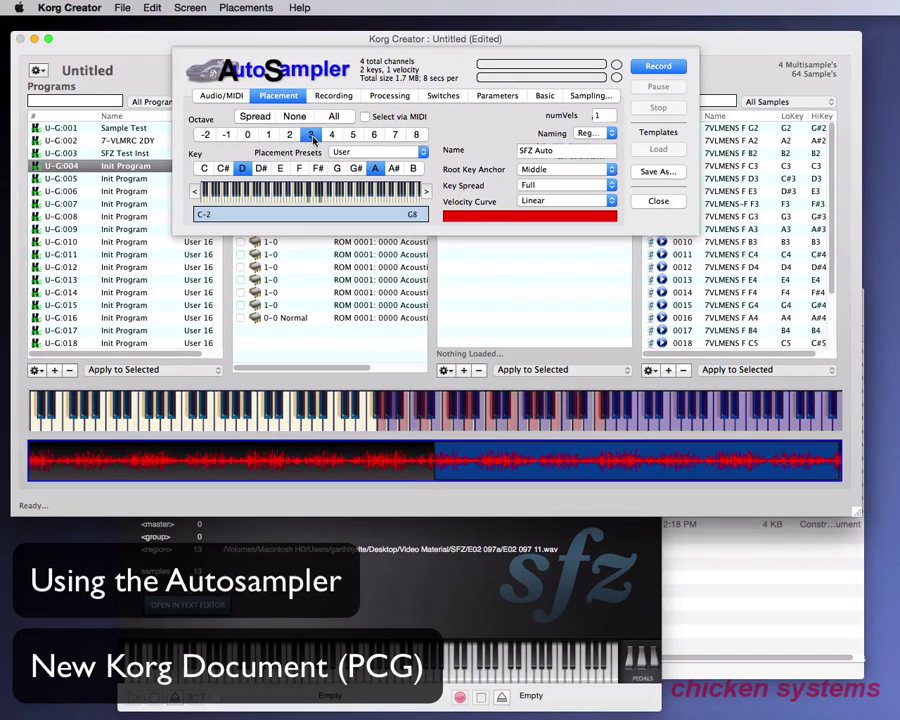
triple_click(566, 150)
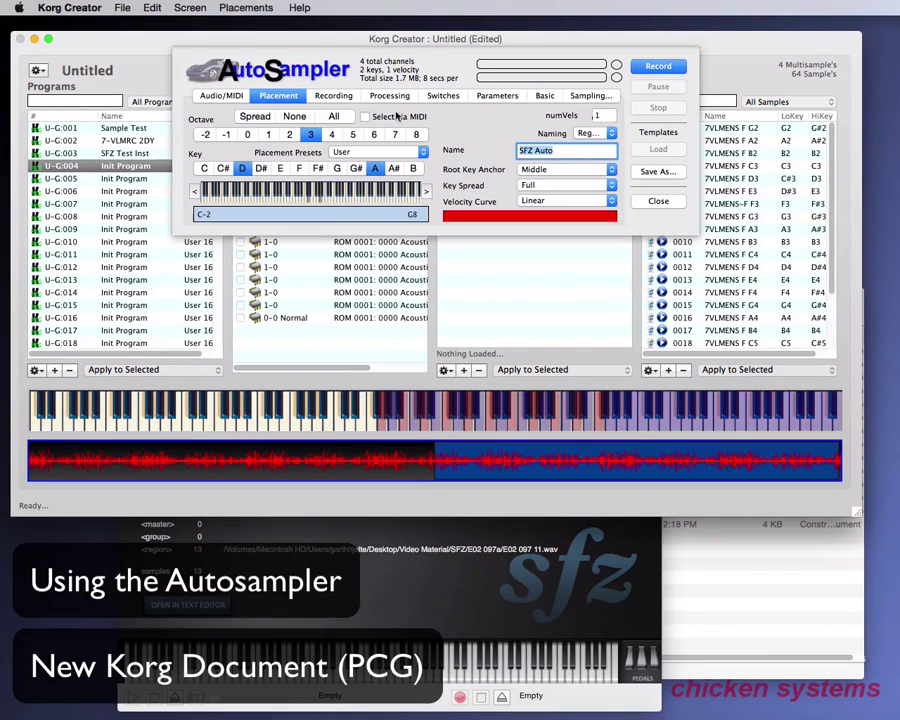
left_click(334, 96)
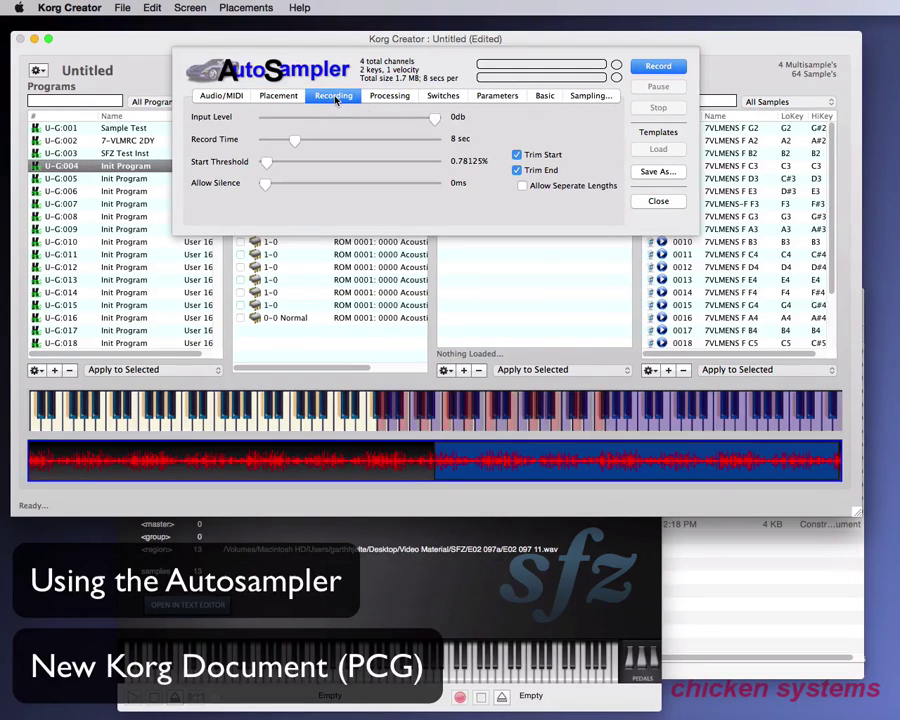
left_click(378, 97)
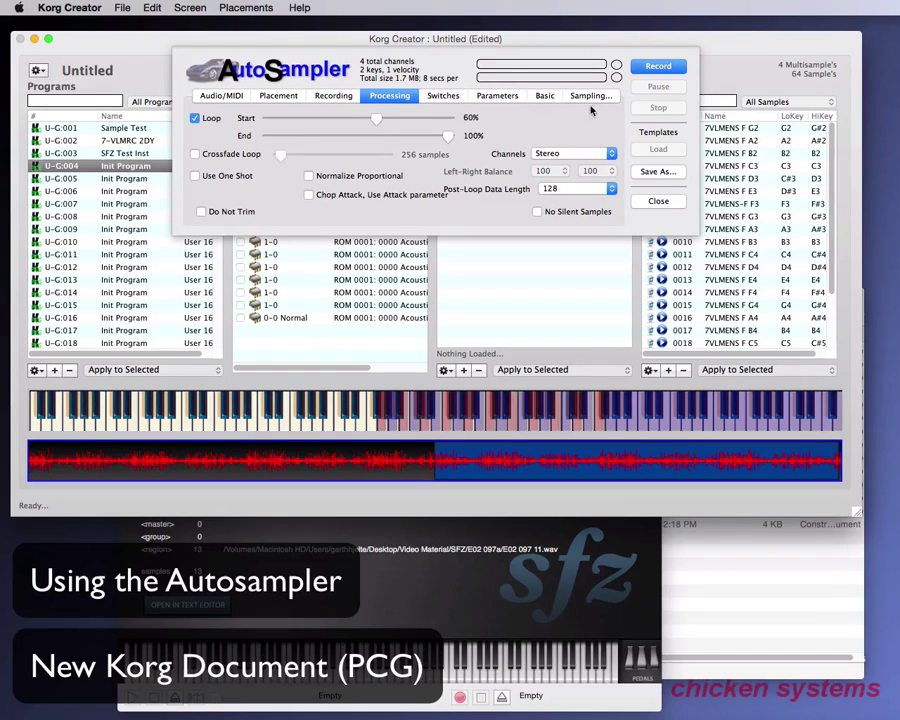
- Run an audio test of key C4 at velocity 127 from the AutoSampler's basic settings, and stop it
left_click(544, 96)
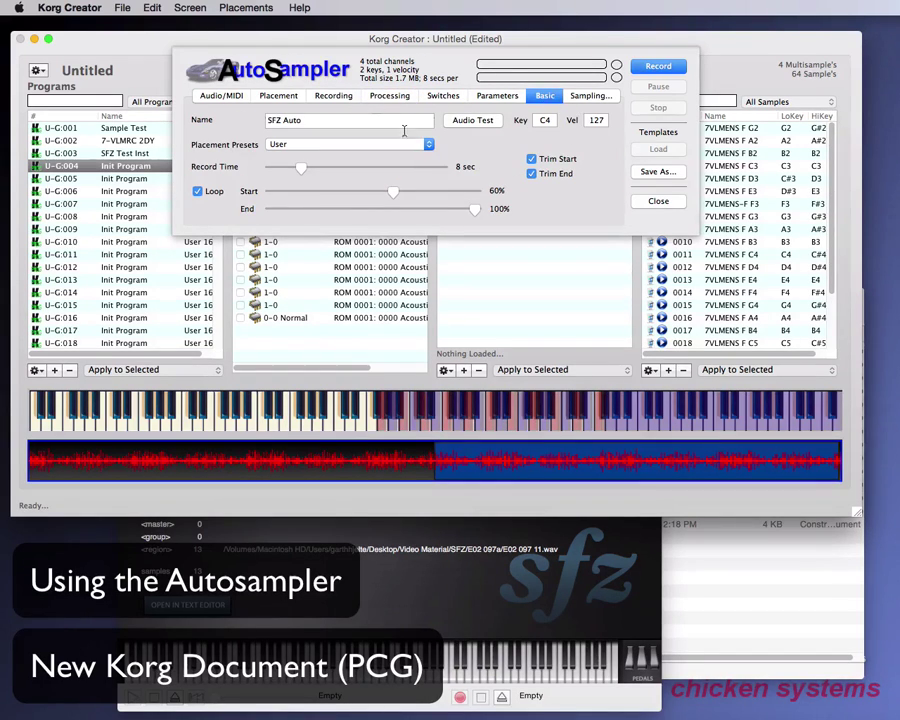
left_click(358, 125)
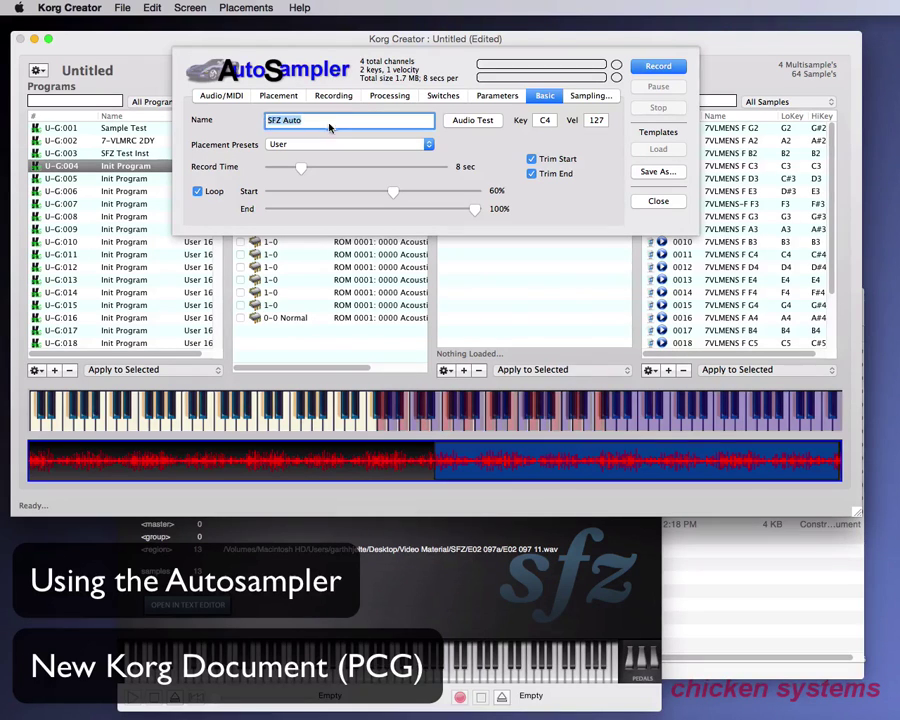
left_click(338, 125)
left_click(473, 121)
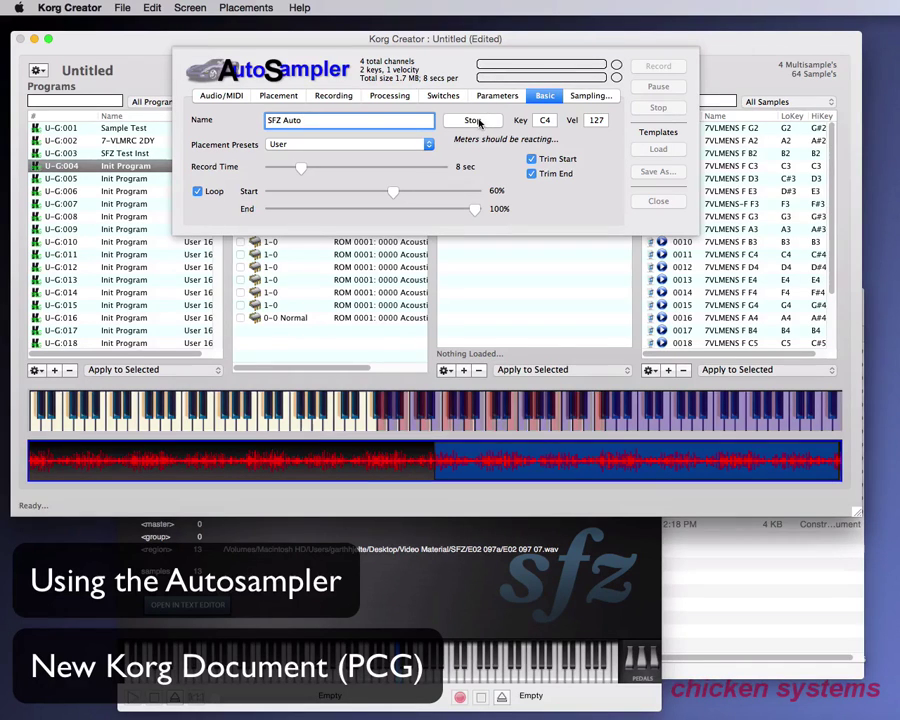
left_click(473, 121)
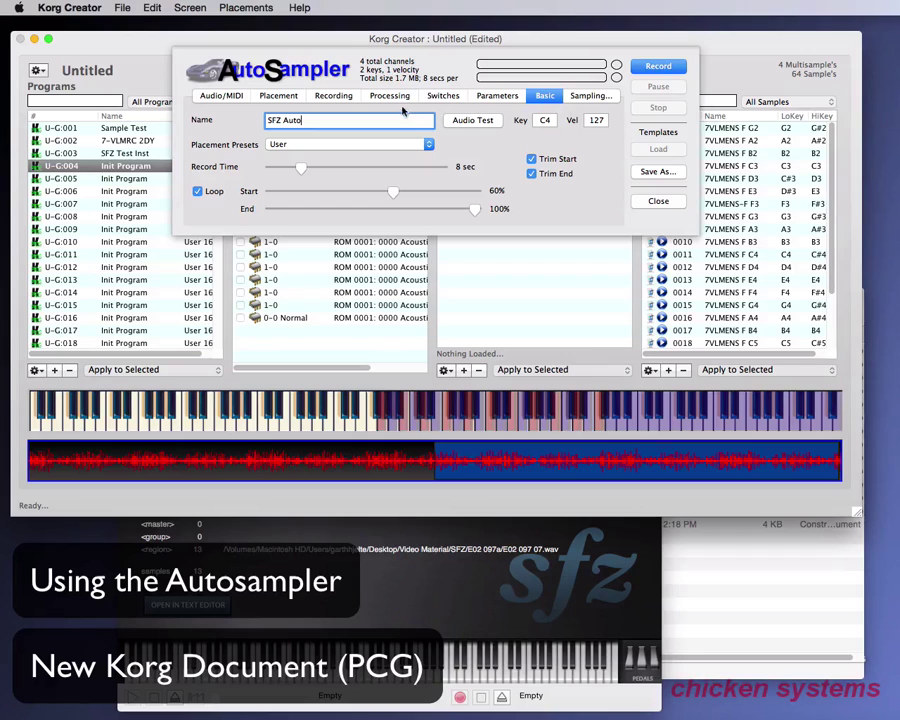
- Record the SFZ Auto autosample into program U-G:004 and list the samples of its SFZ Auto multisample
left_click(657, 67)
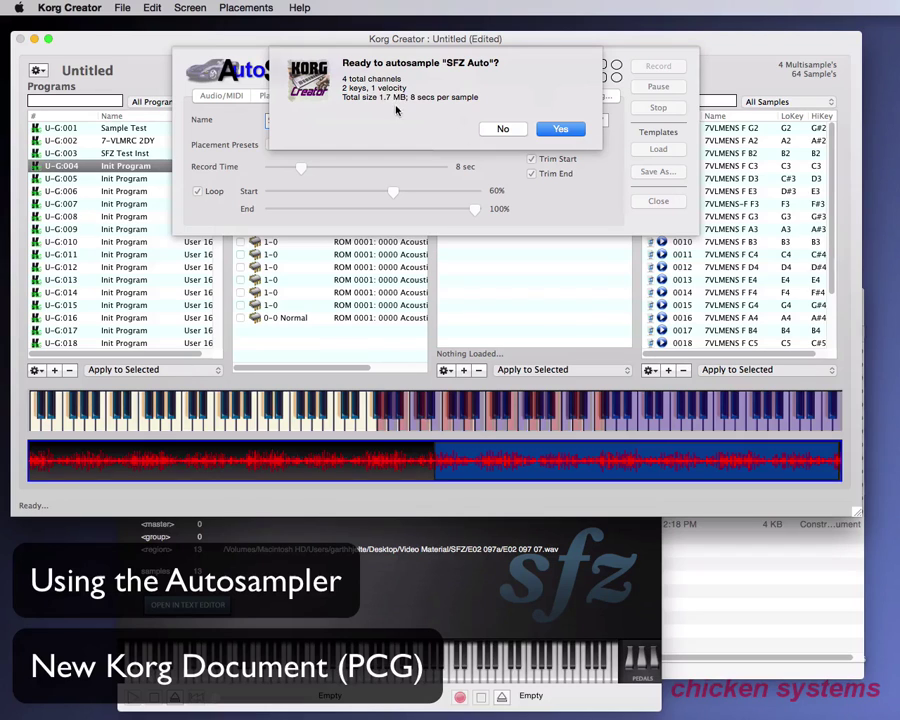
left_click(576, 131)
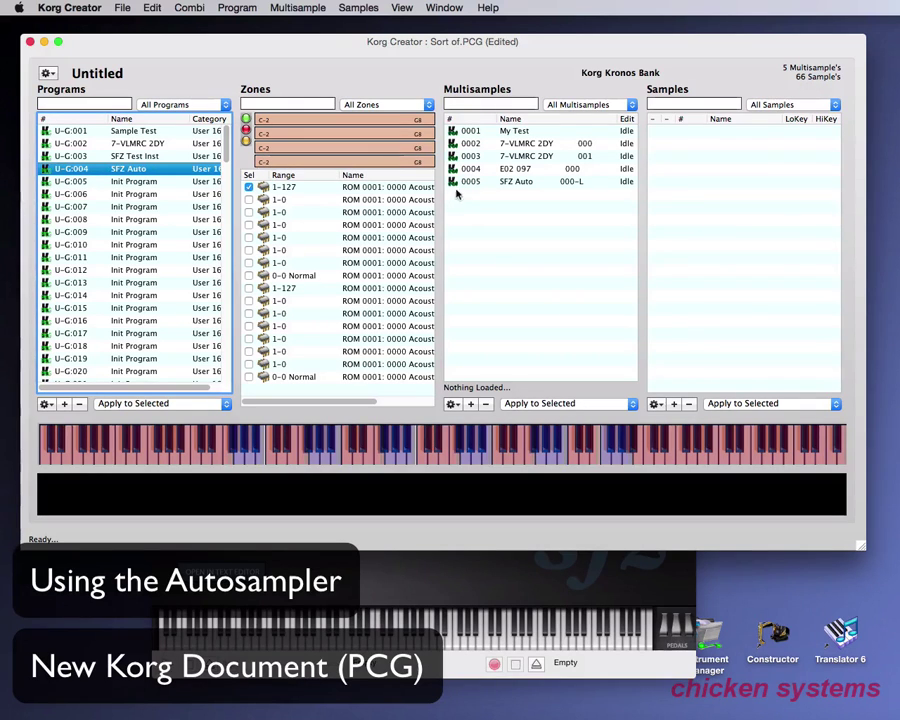
left_click(474, 183)
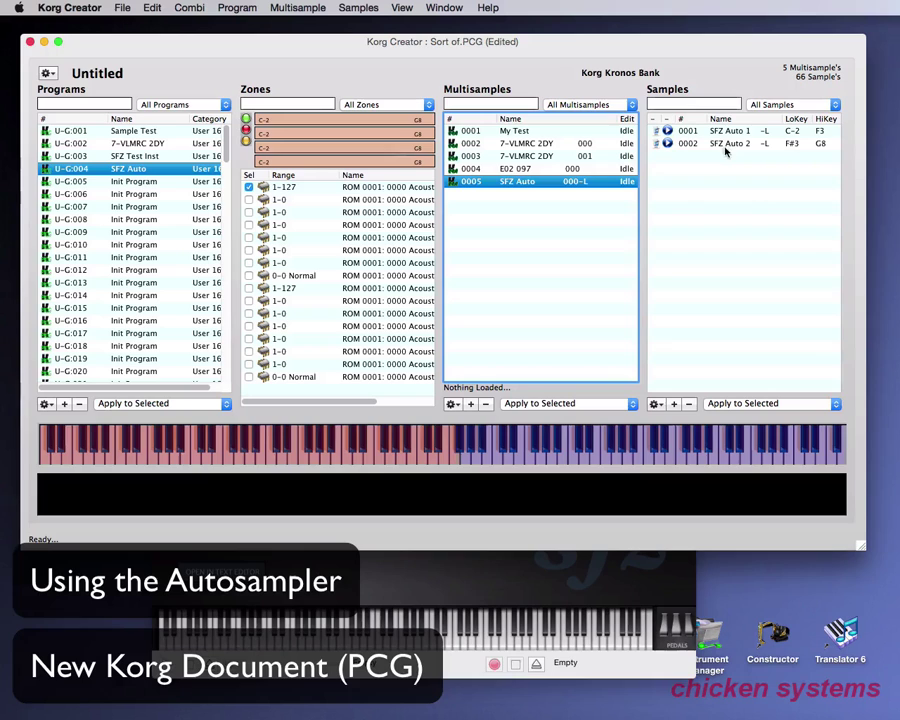
- Hide the zone range display and list the zones of the SFZ Auto program in slot U-G:004
left_click(47, 73)
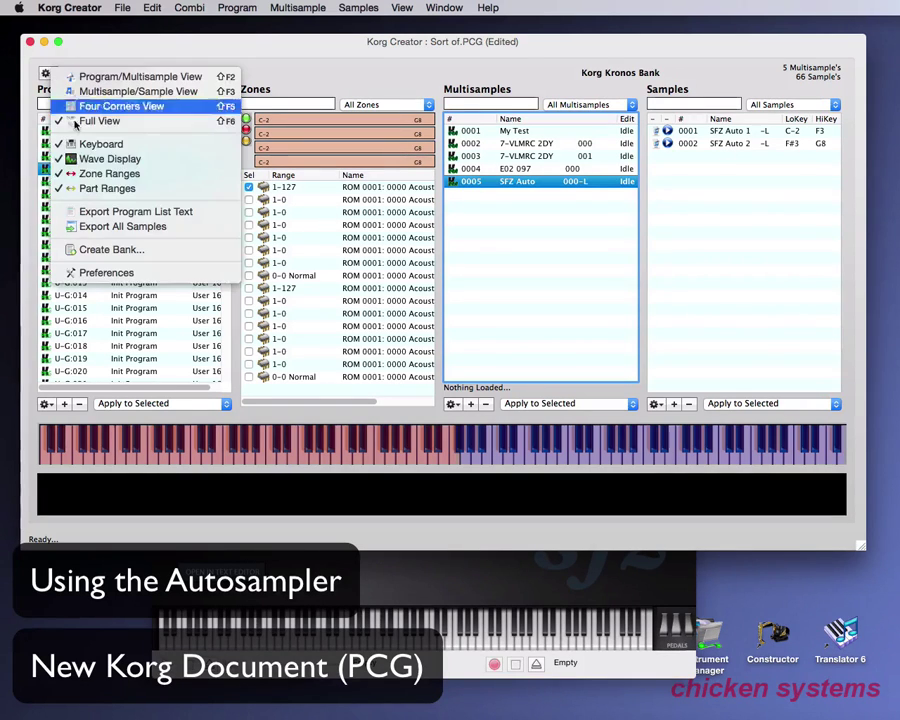
left_click(95, 173)
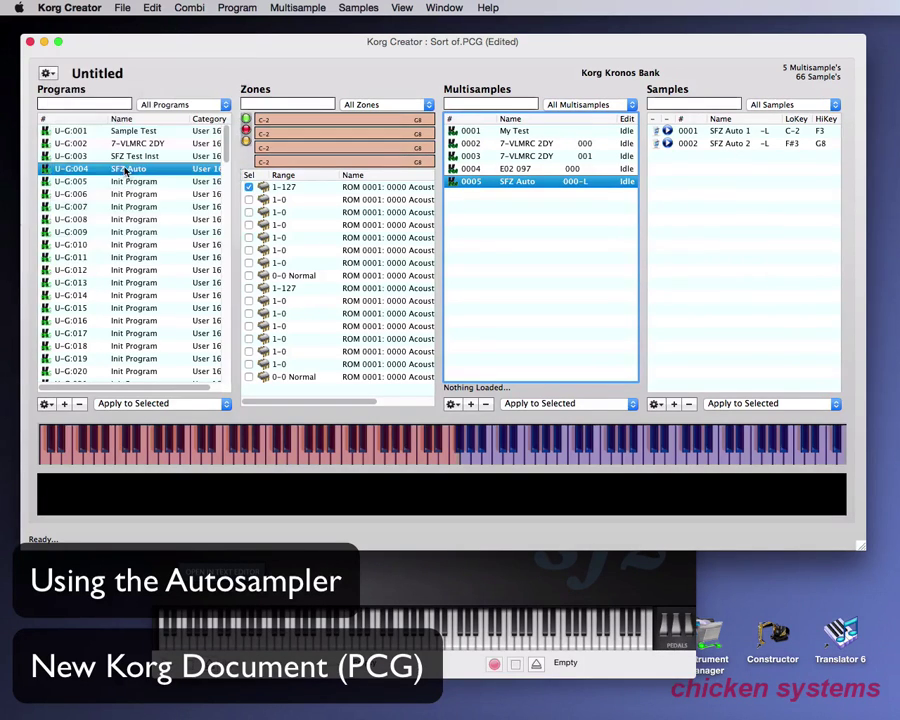
left_click(72, 168)
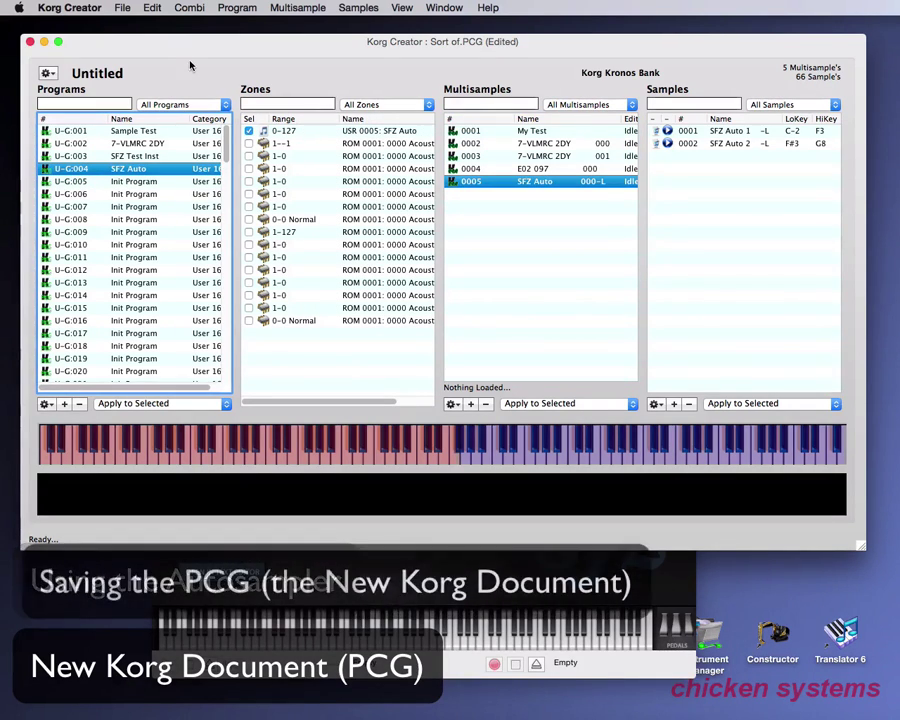
- Rename the document as Test Korg
double_click(115, 75)
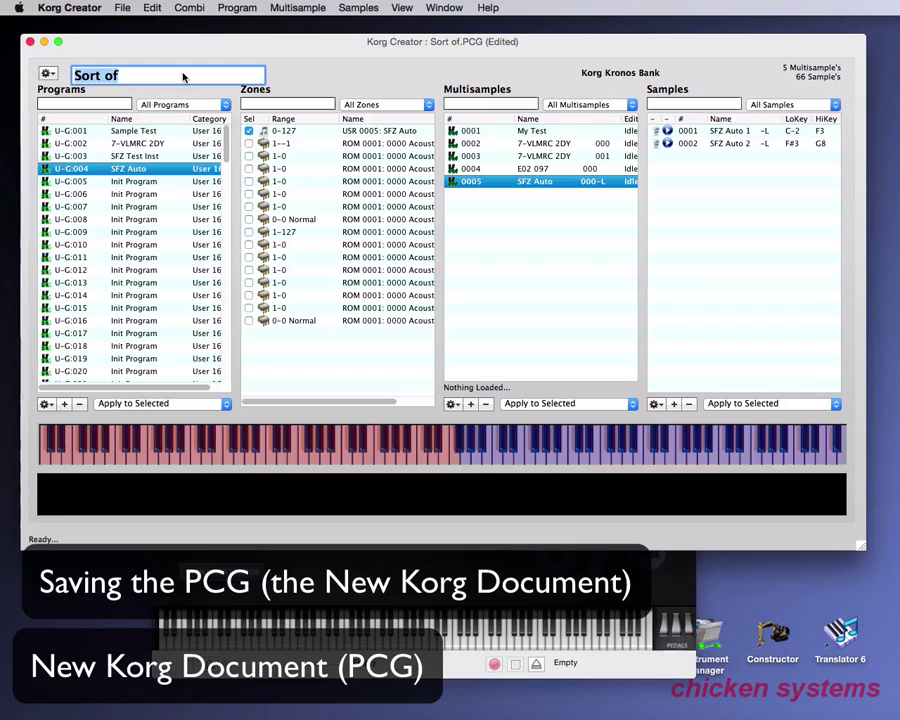
type("Test Korg")
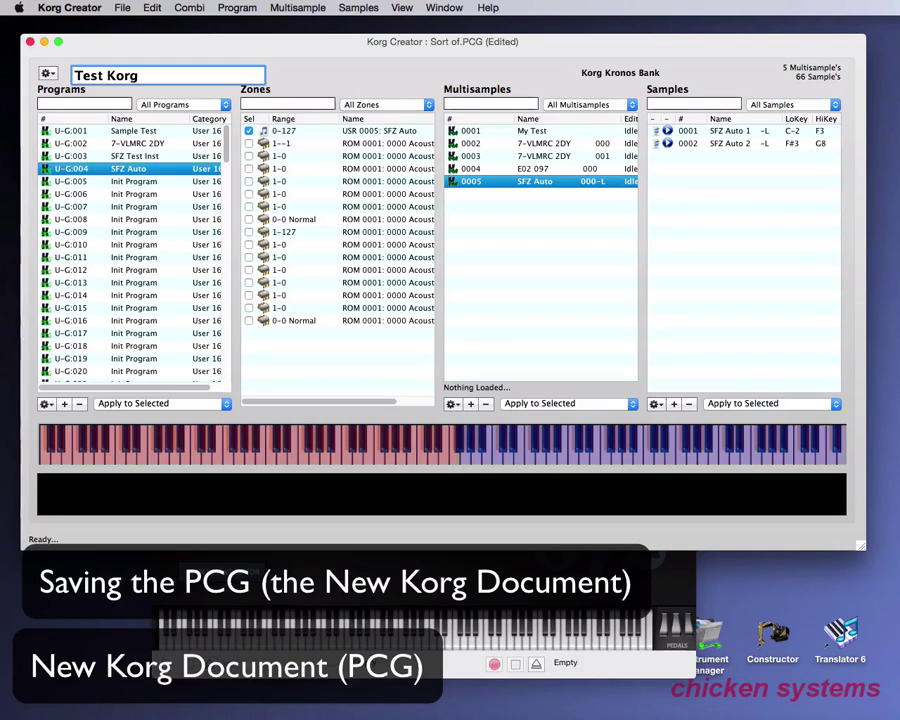
key("Return")
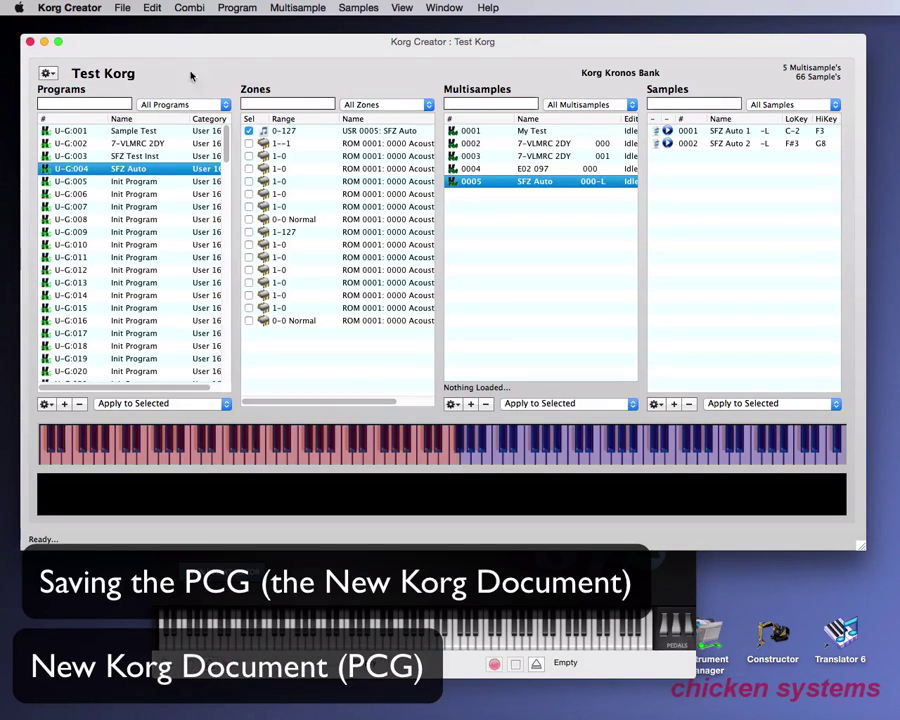
- Save the document as Test Korg.PCG in the Documents folder, with the file extension shown
left_click(122, 8)
left_click(180, 201)
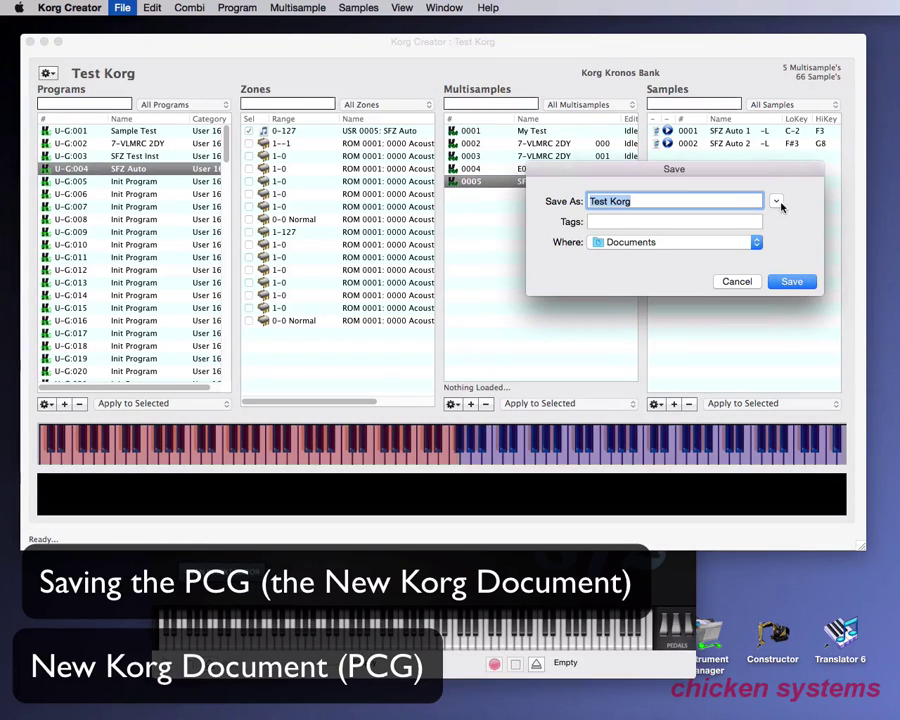
left_click(776, 203)
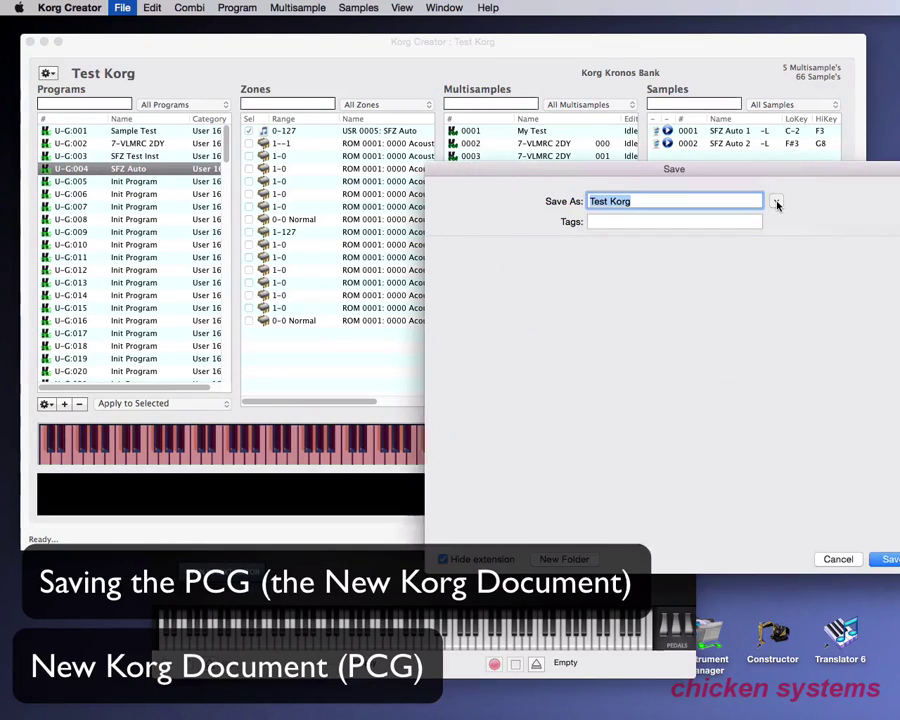
left_click(459, 563)
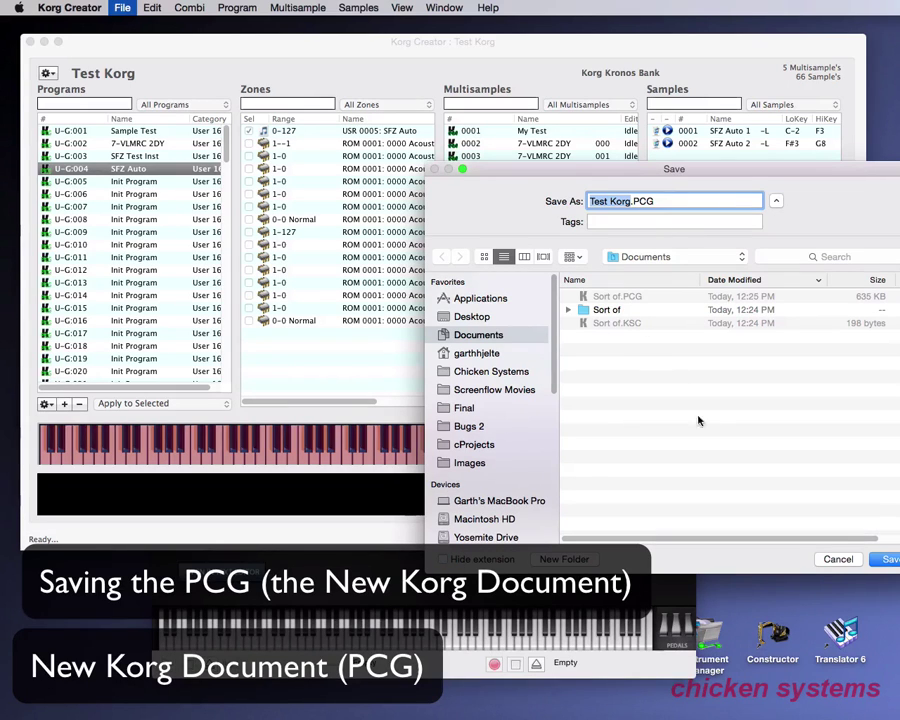
left_click(892, 562)
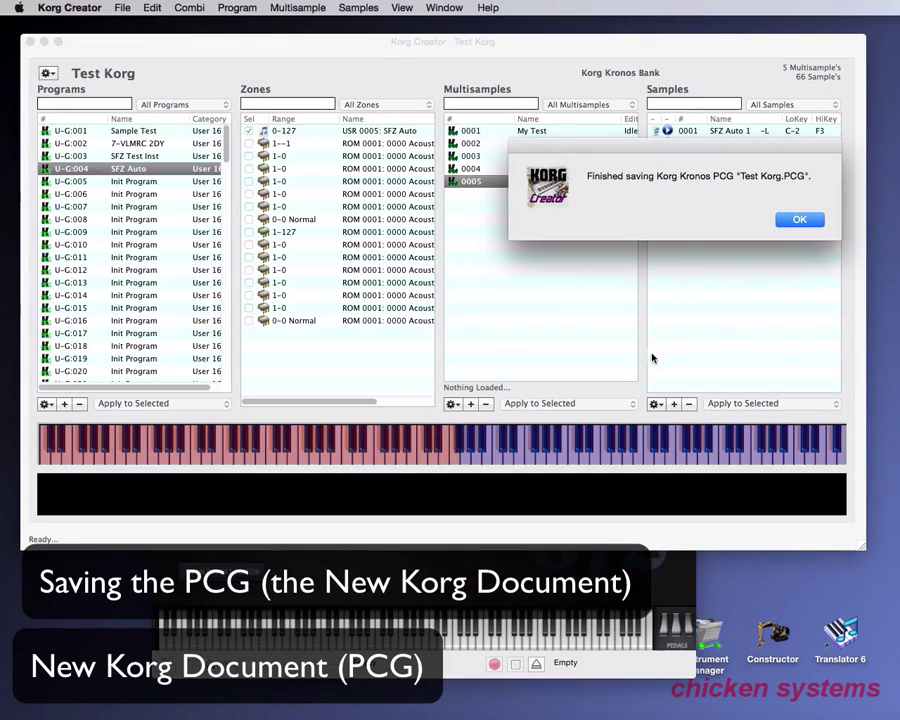
left_click(800, 220)
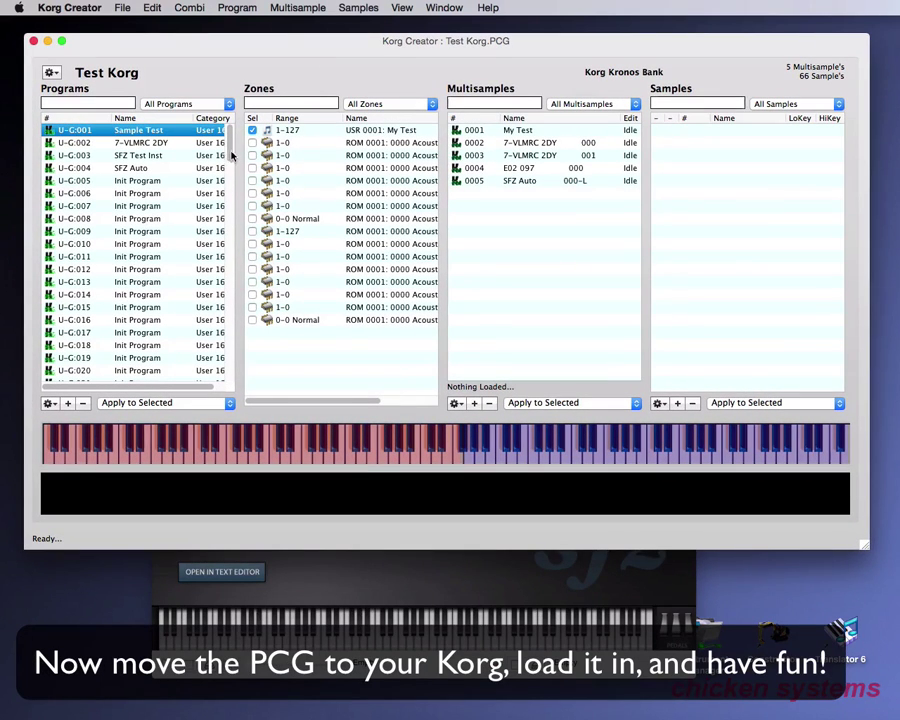
mouse_move(231, 155)
left_mouse_down()
mouse_move(236, 335)
mouse_move(228, 147)
left_mouse_up()
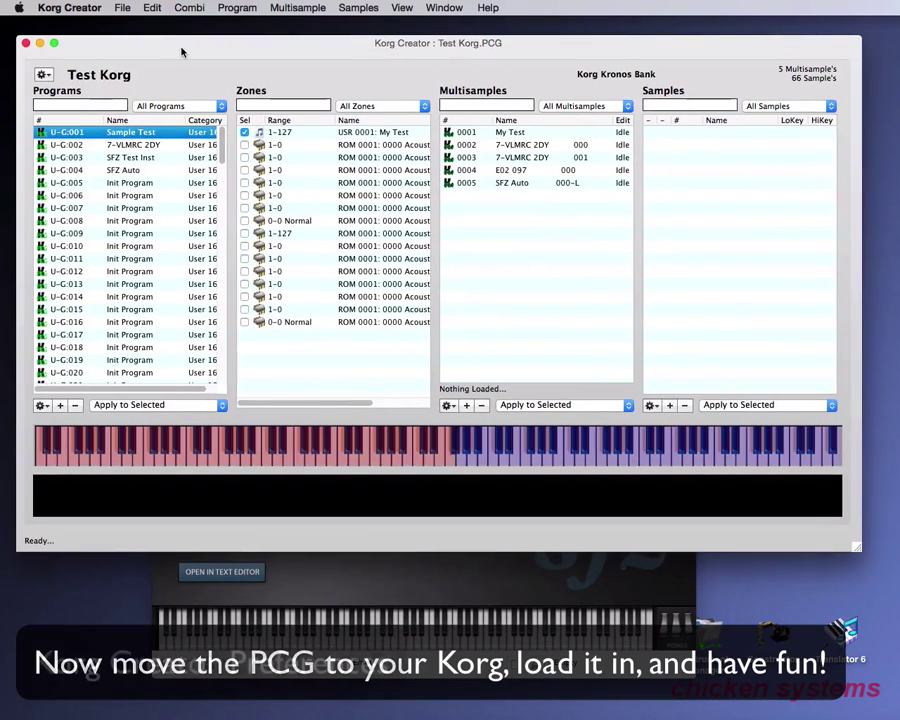
- Open the preferences and examine the general options for audition format, new import format and parameter tolerance
left_click(90, 10)
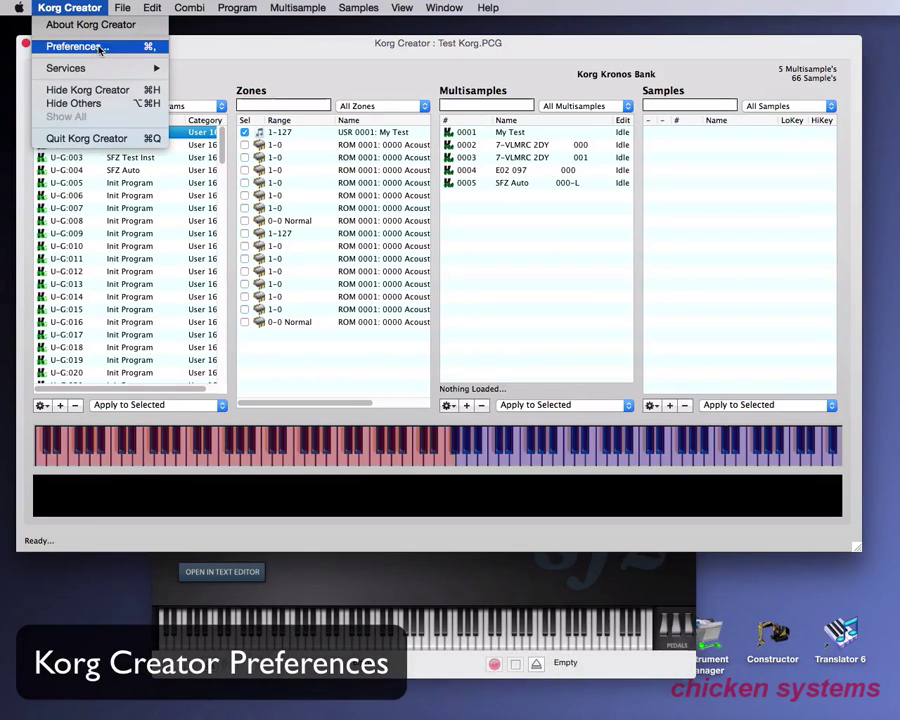
left_click(99, 47)
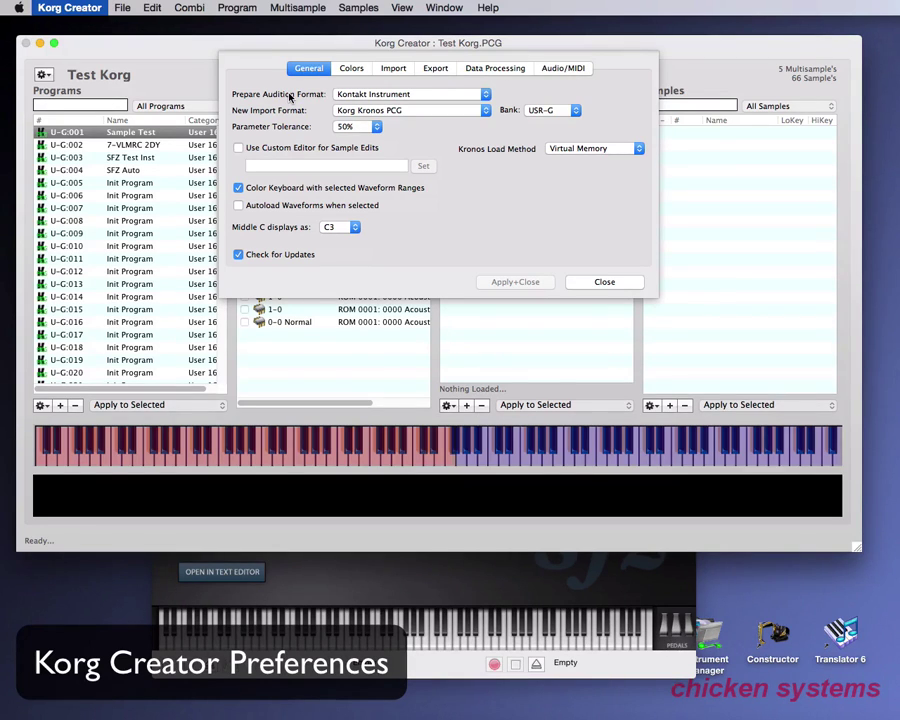
left_click(385, 95)
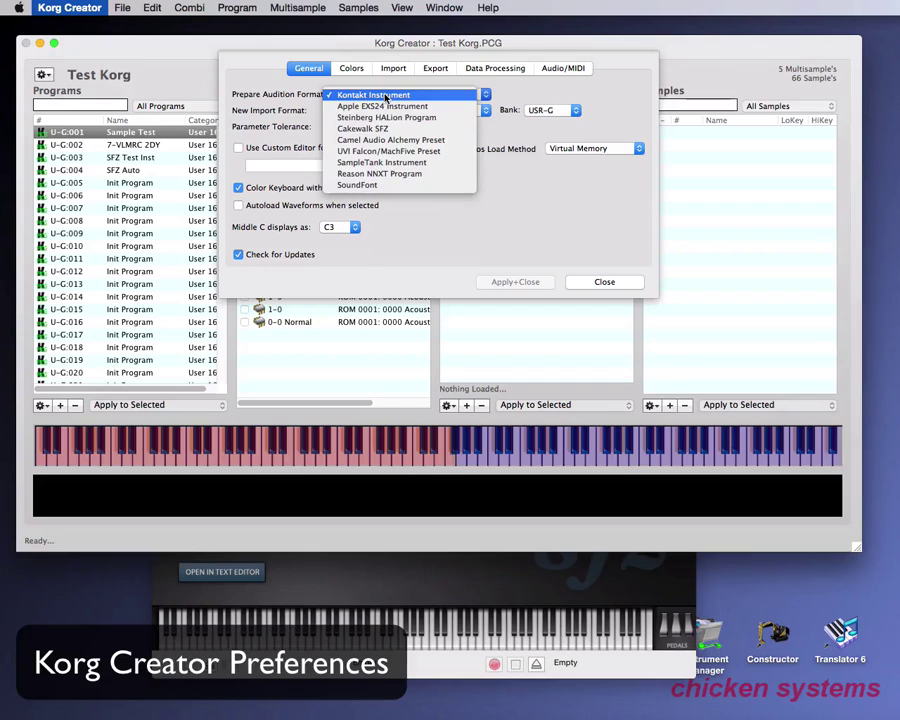
left_click(385, 95)
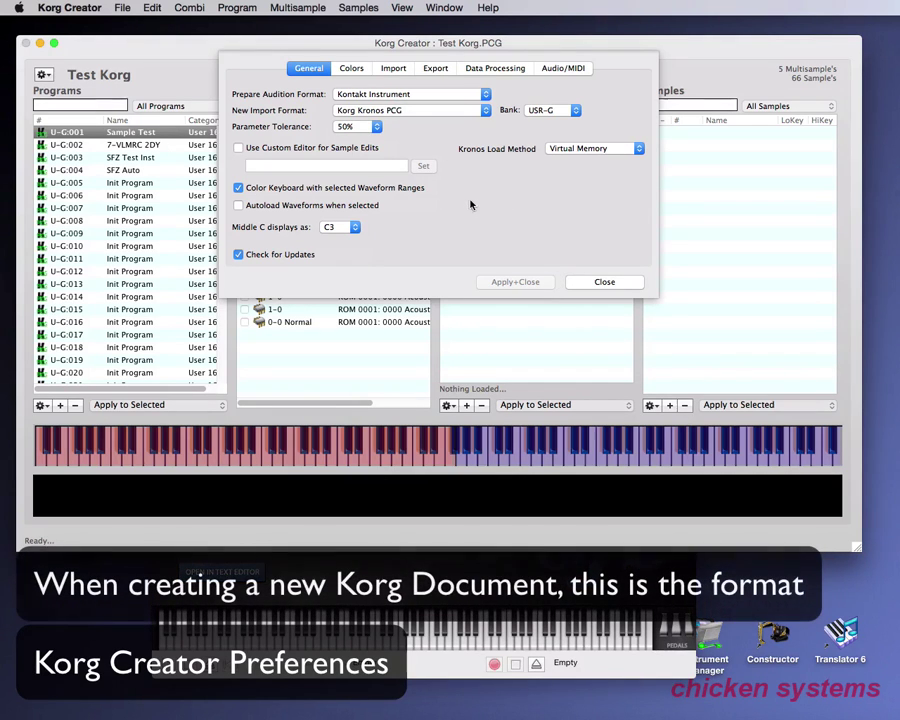
left_click(396, 112)
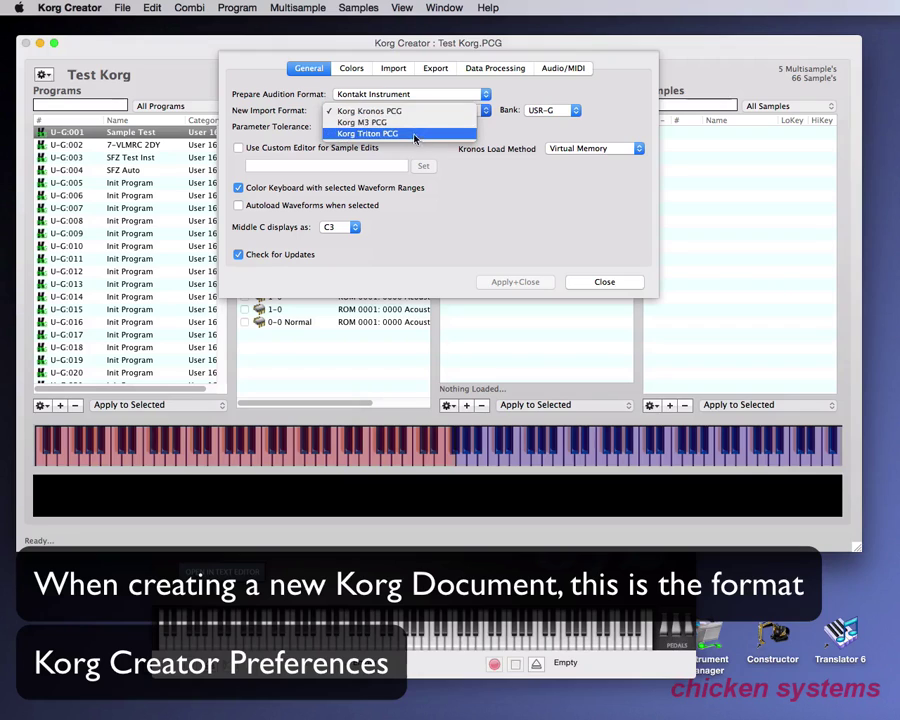
left_click(413, 112)
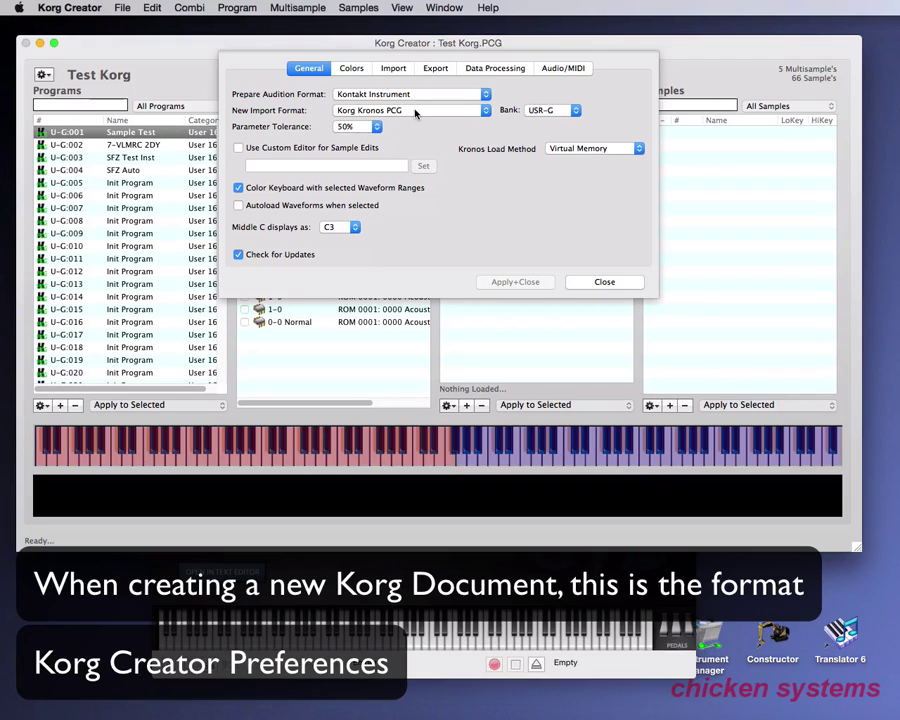
left_click(415, 113)
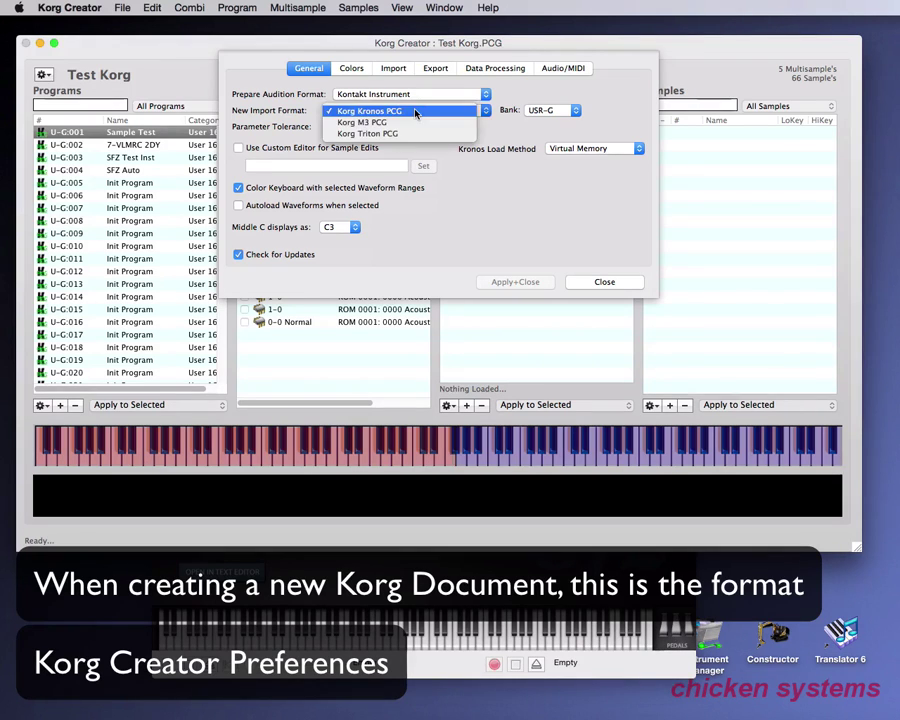
left_click(416, 114)
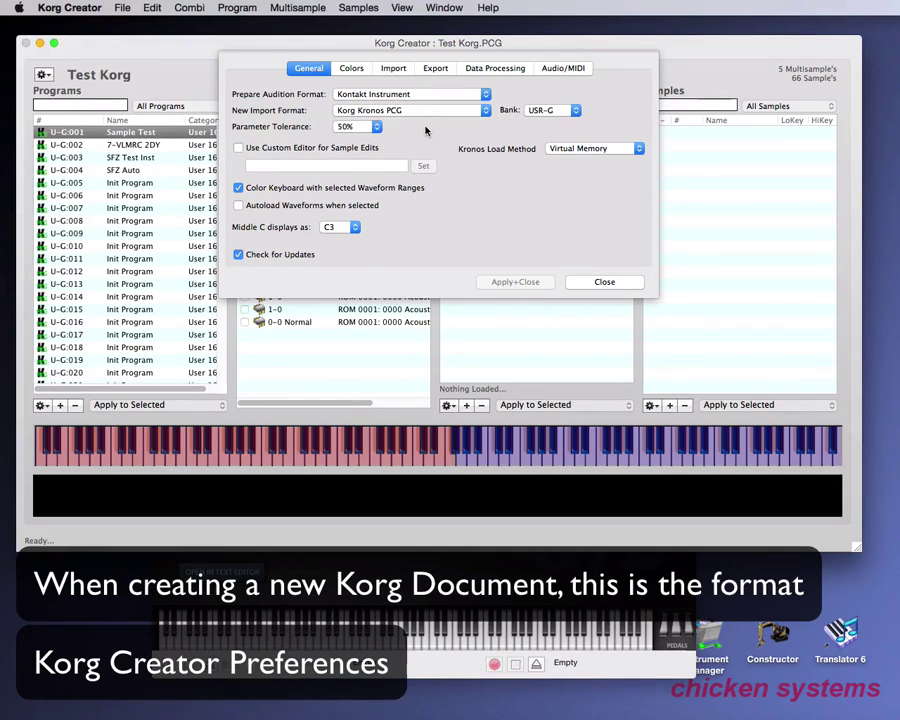
left_click(356, 128)
left_click(376, 131)
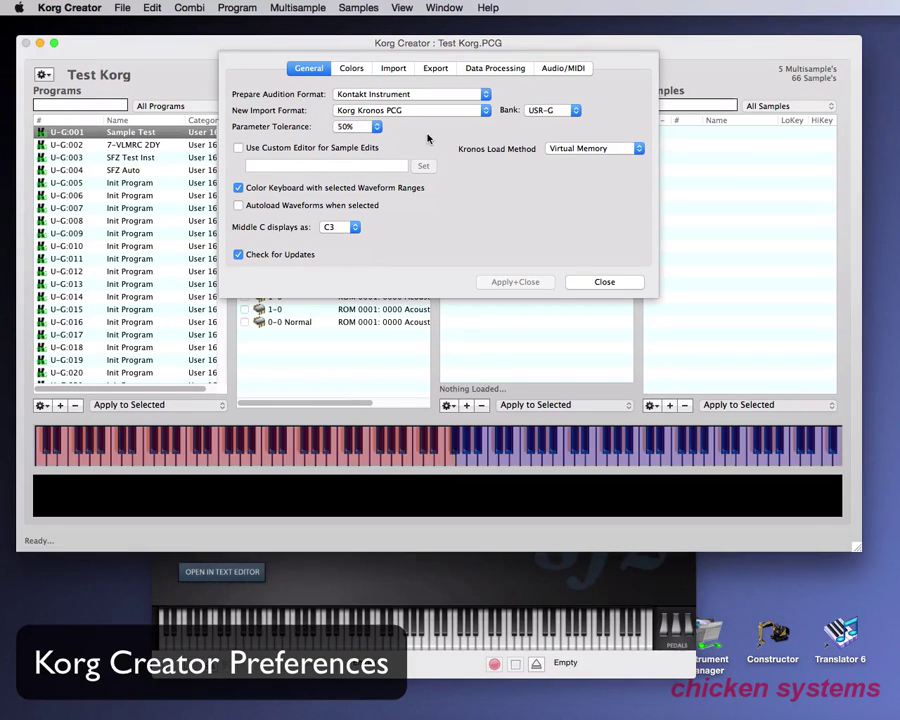
- Review the Kronos load methods, try Sampling Mode, and set the method back to Virtual Memory
left_click(574, 149)
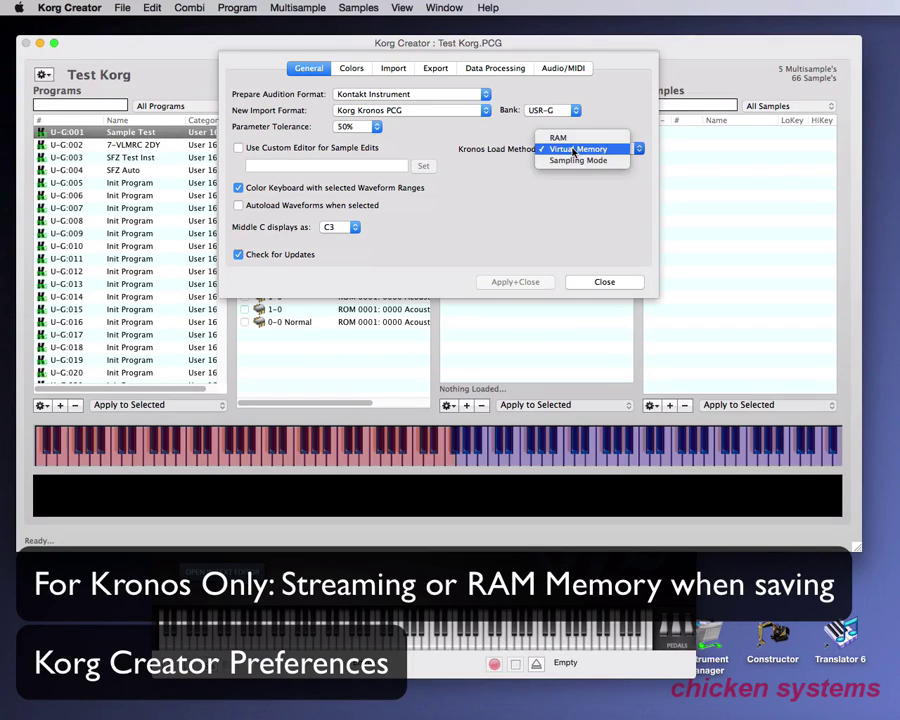
left_click(574, 149)
left_click(574, 149)
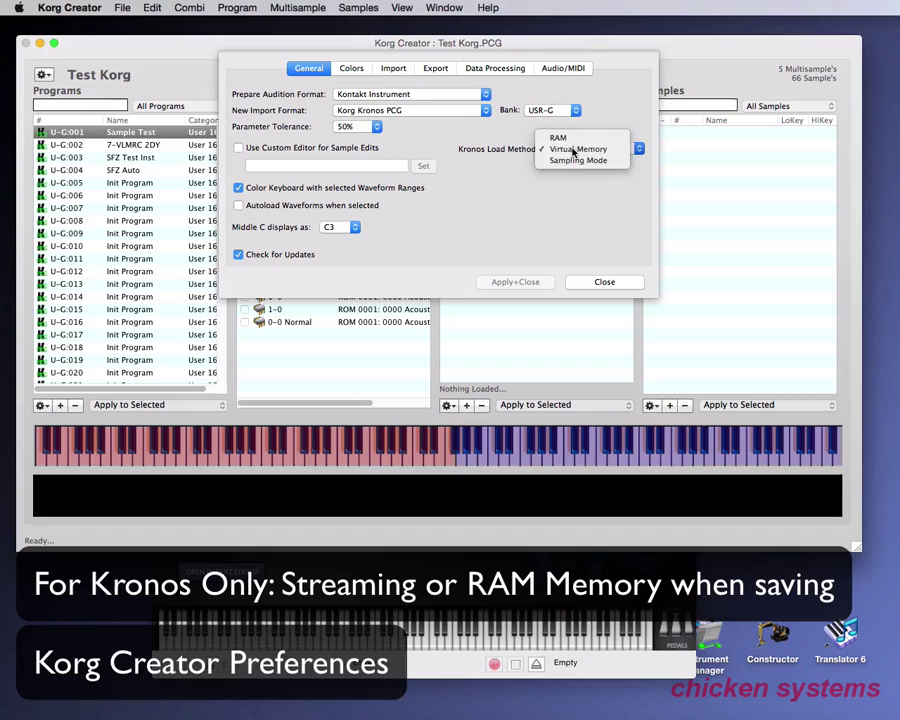
left_click(574, 149)
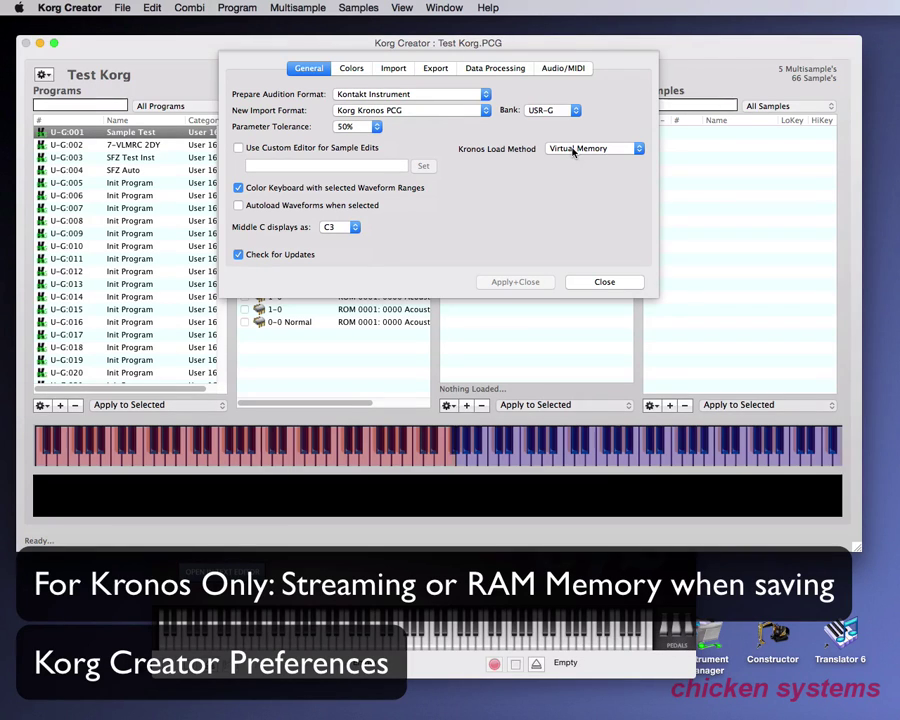
left_click(573, 150)
left_click(576, 162)
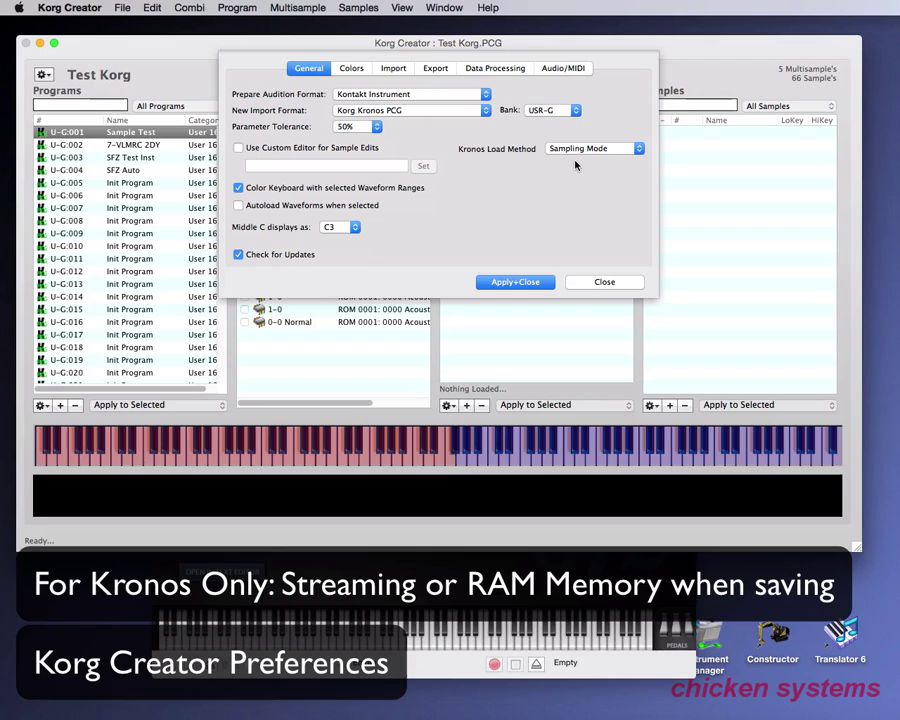
left_click(587, 148)
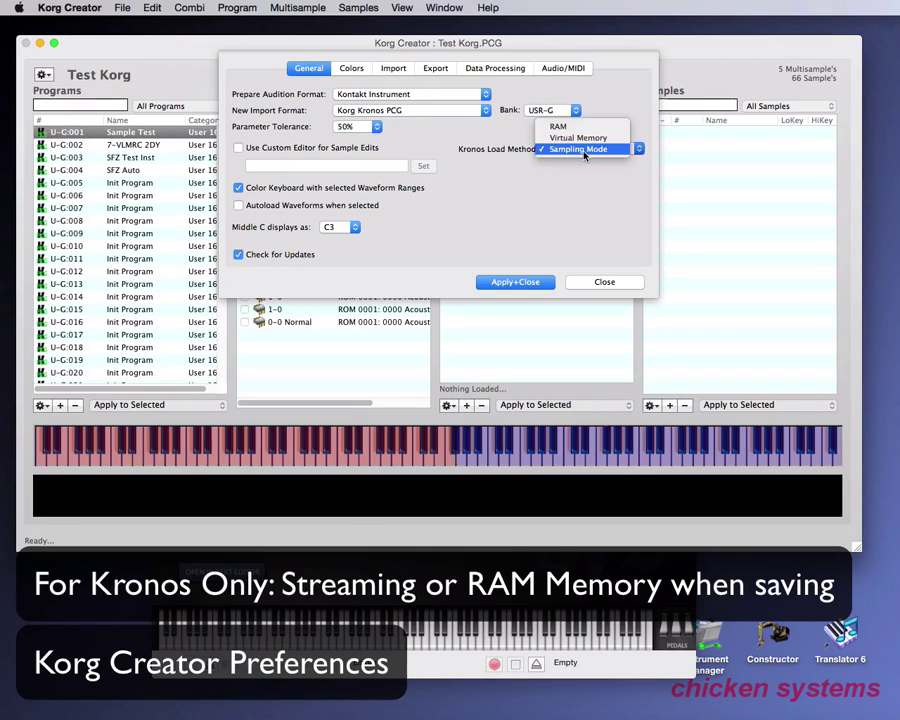
left_click(580, 140)
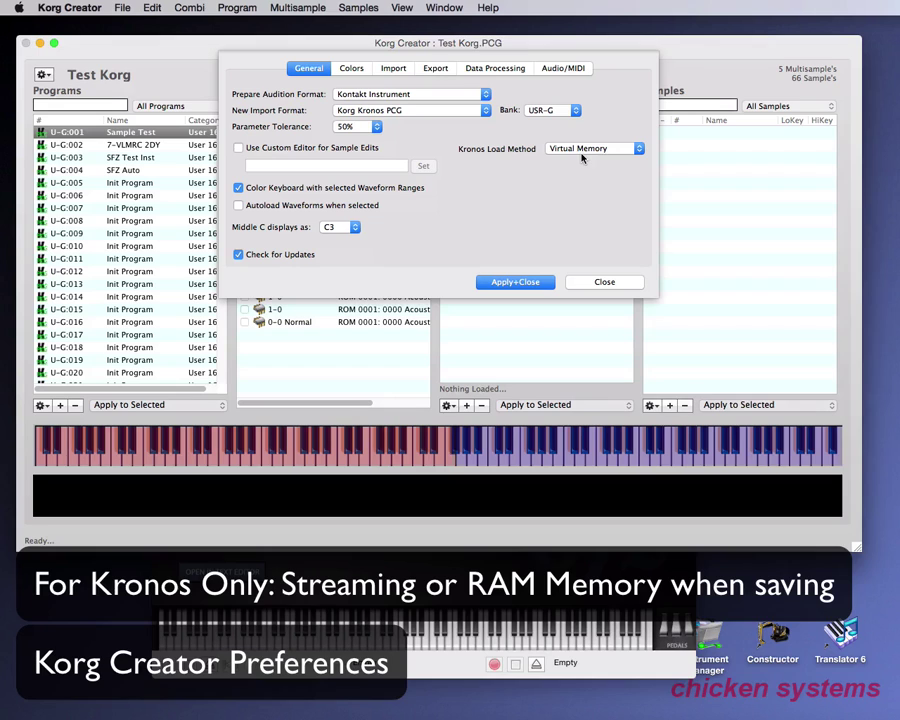
- Try Korg Triton PCG as the new import format, check the load methods, and return the format to Korg Kronos PCG
left_click(410, 110)
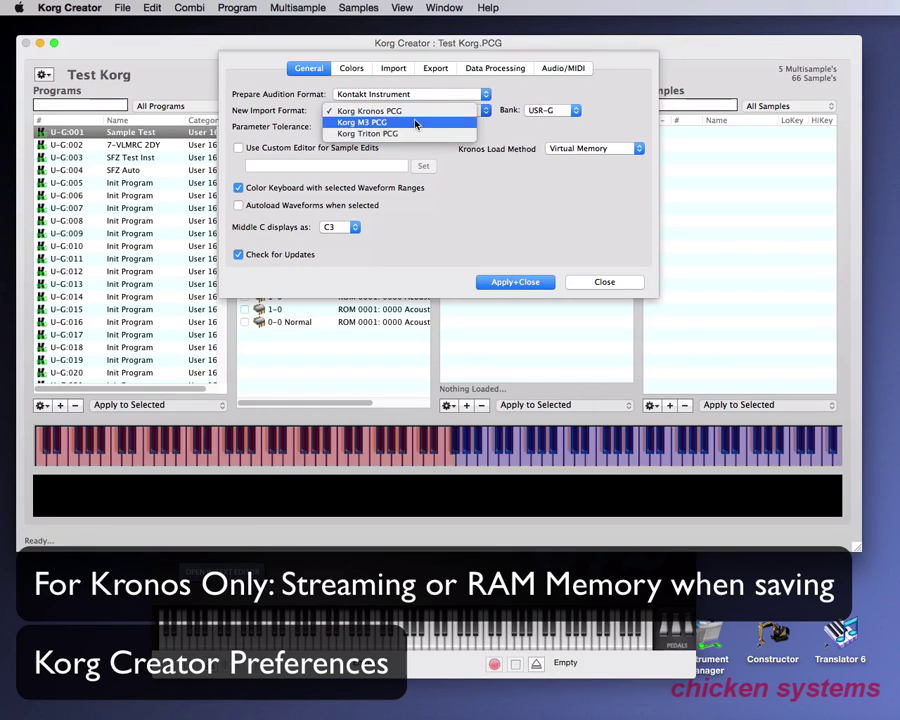
left_click(414, 134)
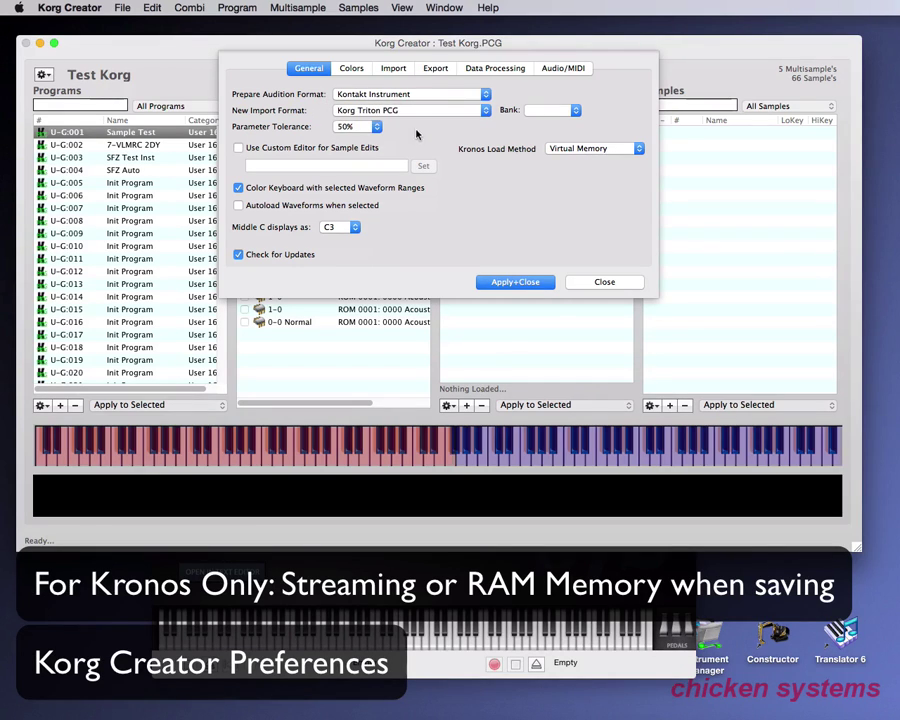
left_click(606, 150)
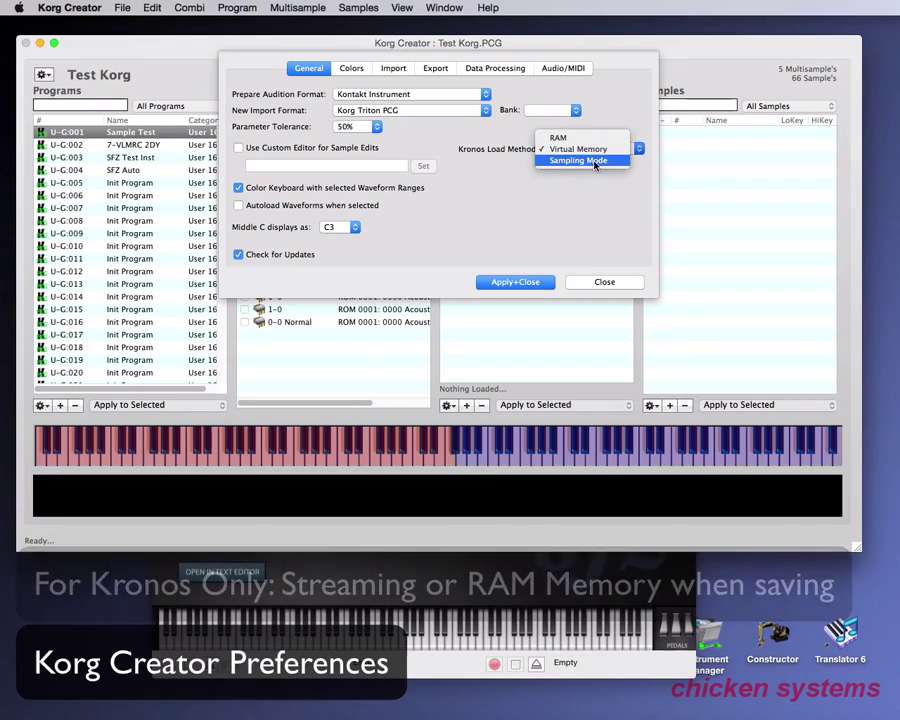
left_click(590, 149)
left_click(452, 110)
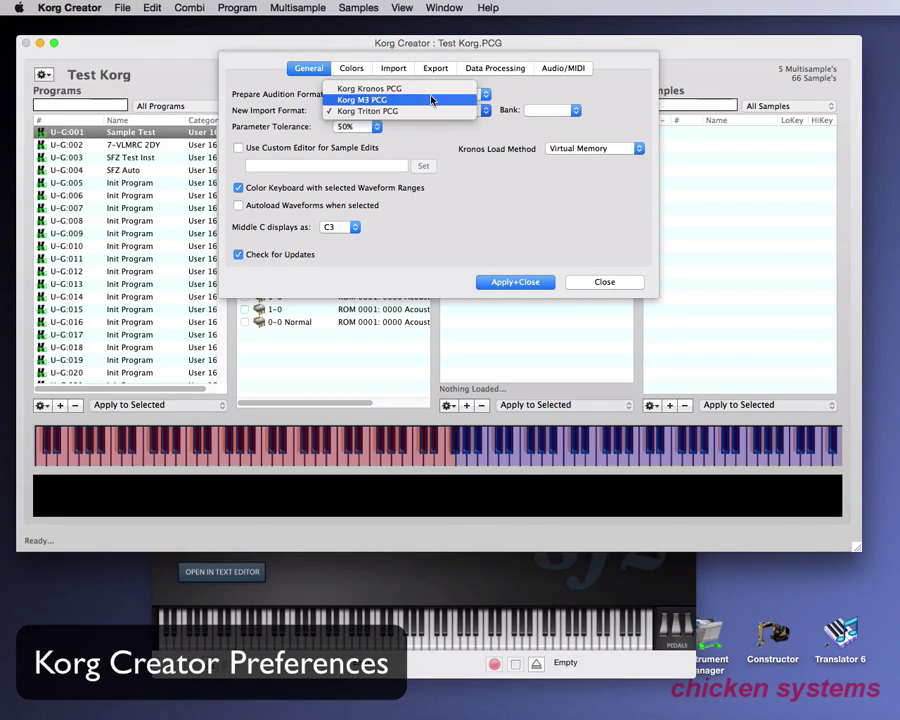
left_click(410, 88)
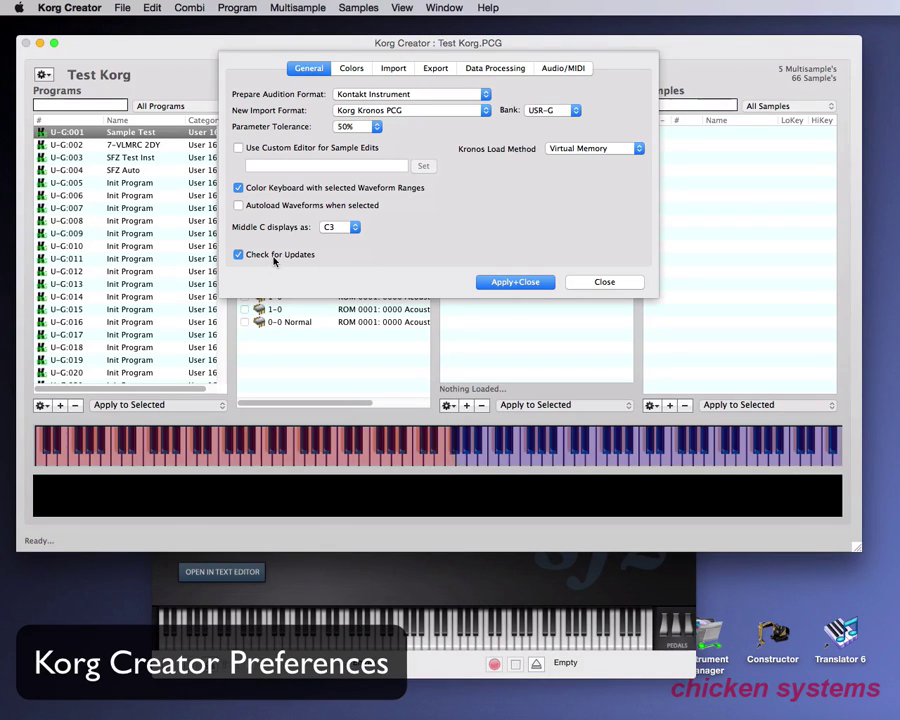
- Look over the color preferences and set the import mapping type to Embedded Root/INST
left_click(350, 67)
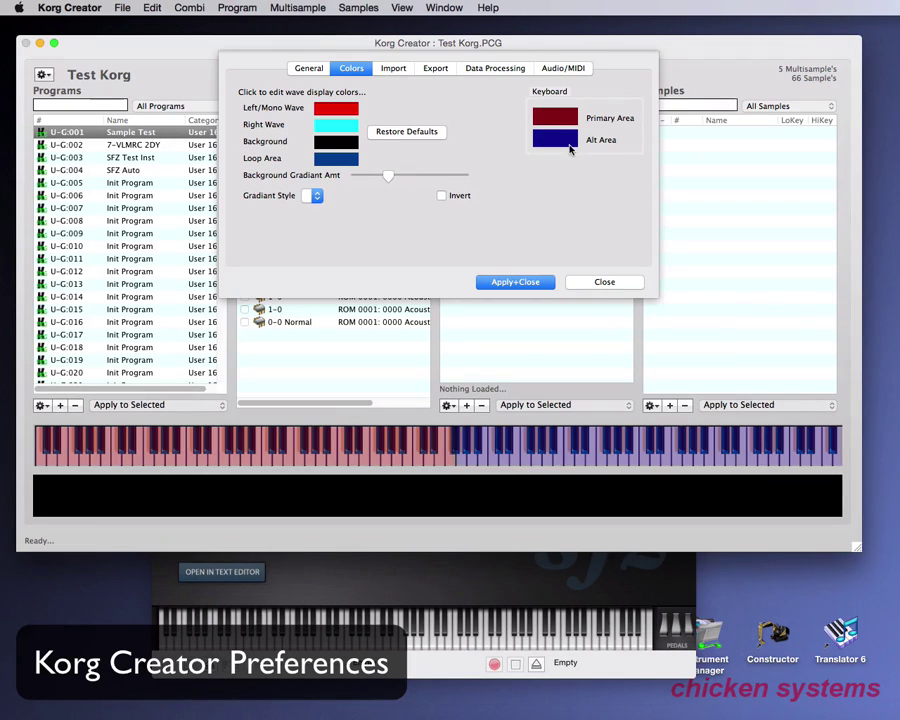
left_click(398, 70)
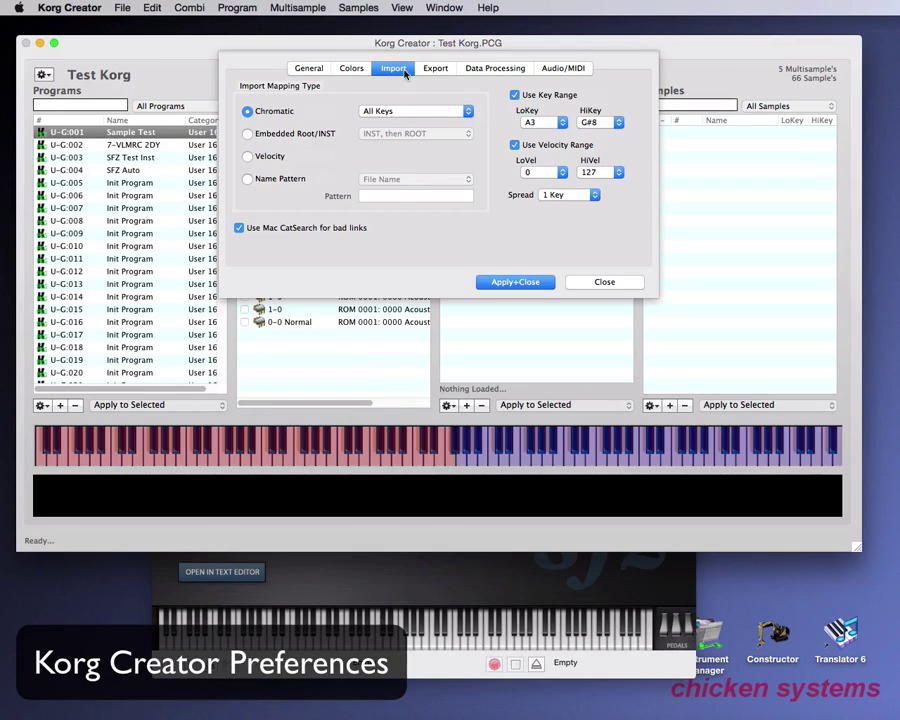
left_click(268, 137)
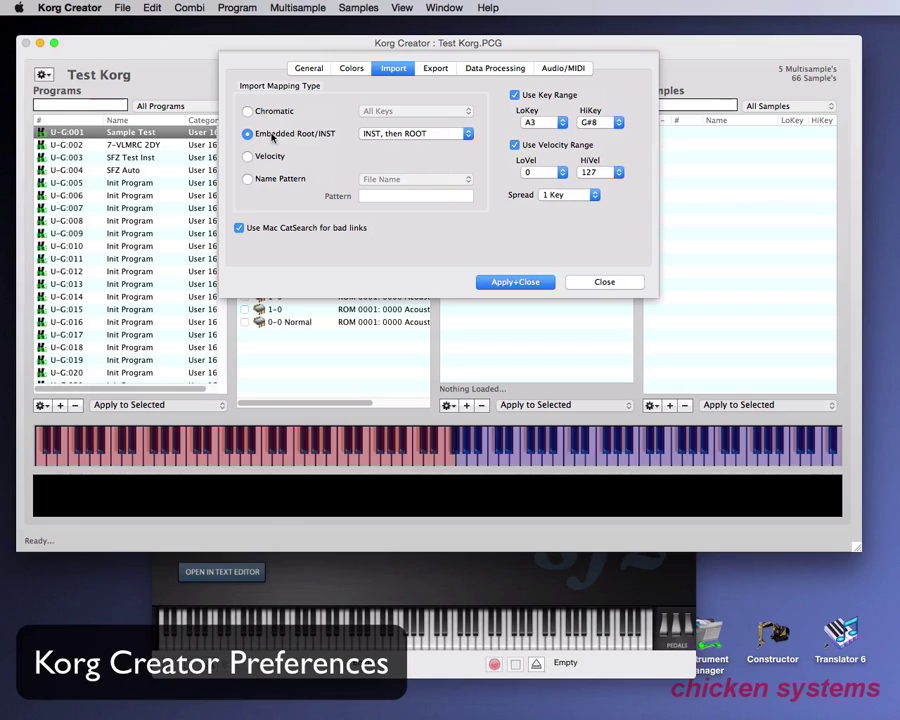
- Try the Velocity and Name Pattern import mapping types, including Parent Folder as pattern source, and set the mapping type to Chromatic
left_click(269, 159)
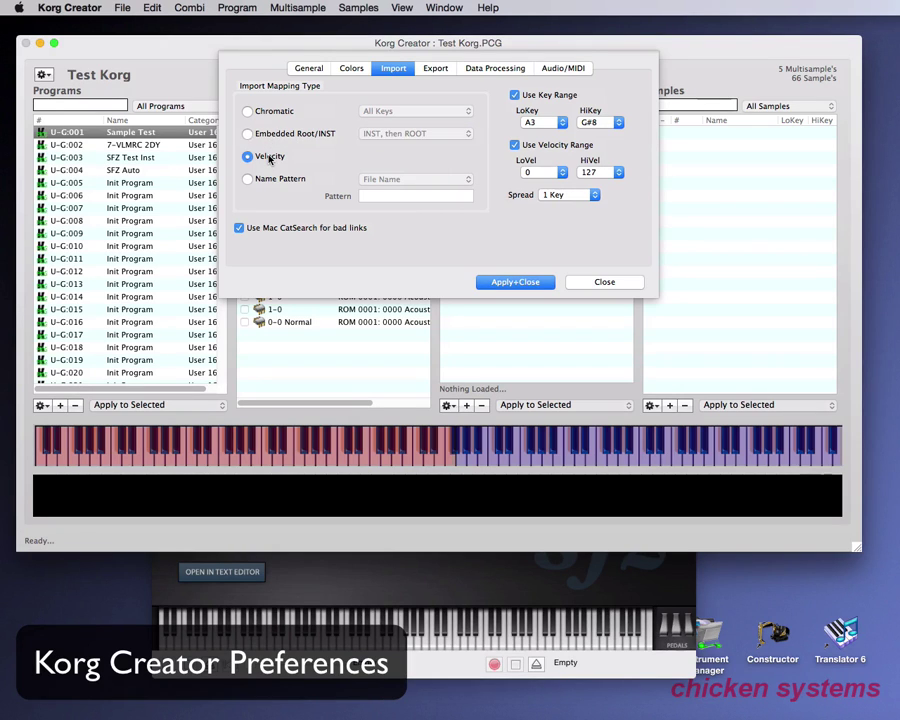
left_click(268, 179)
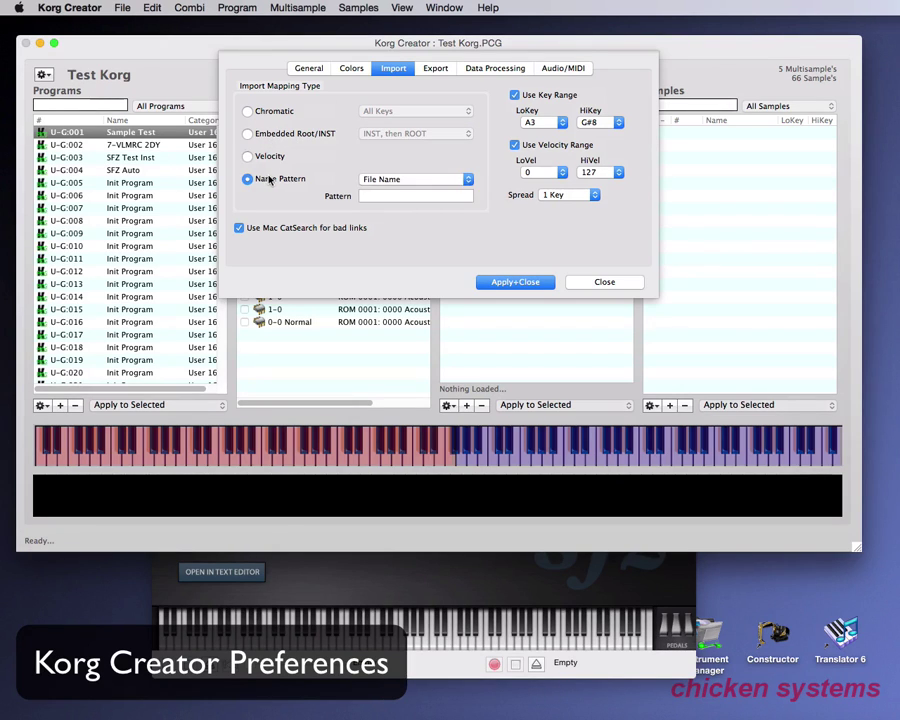
left_click(462, 179)
left_click(400, 191)
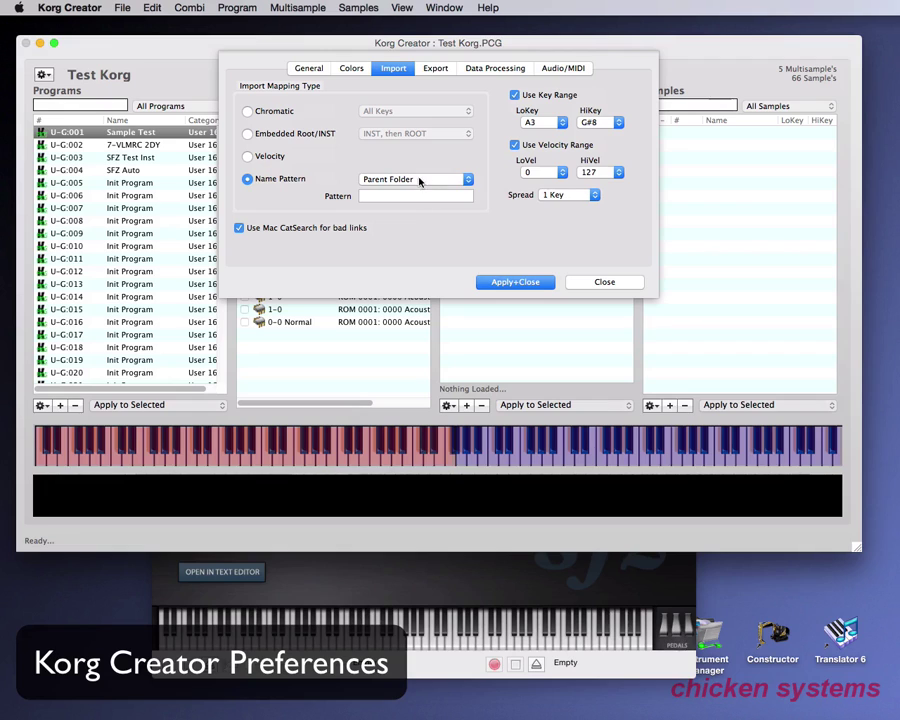
left_click(418, 179)
left_click(412, 169)
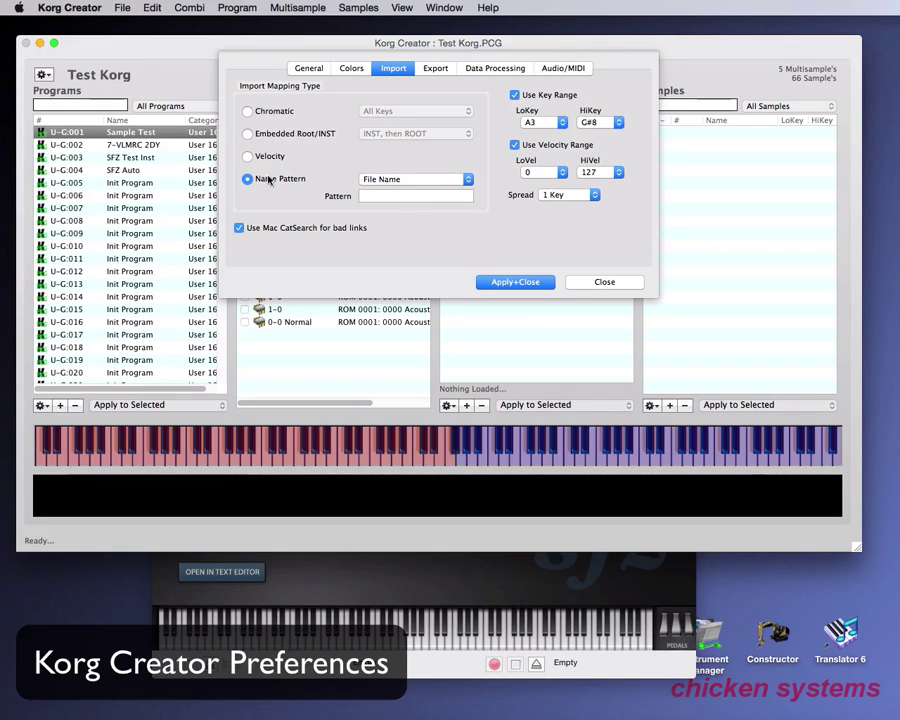
left_click(257, 112)
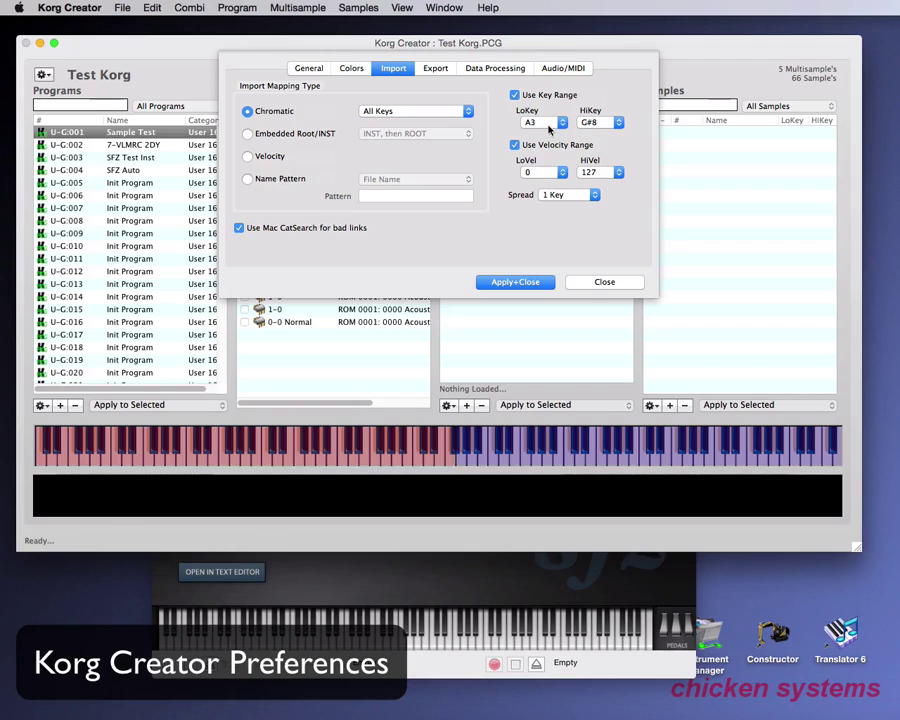
- Review the sample and text export preferences, trying AIFF as the destination sample type and returning it to WAVE
left_click(430, 70)
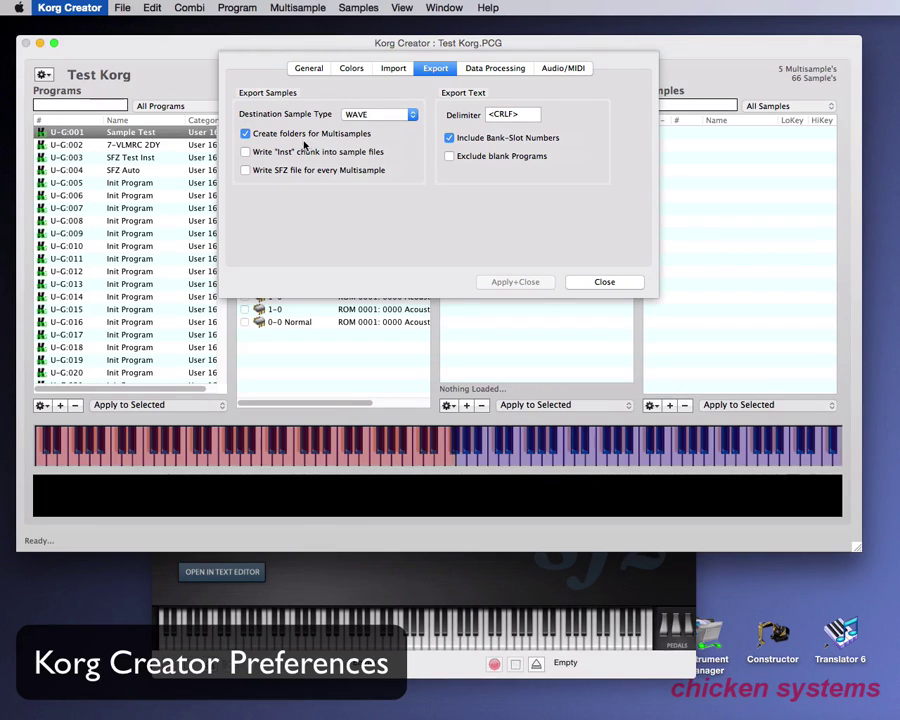
left_click(361, 116)
left_click(362, 128)
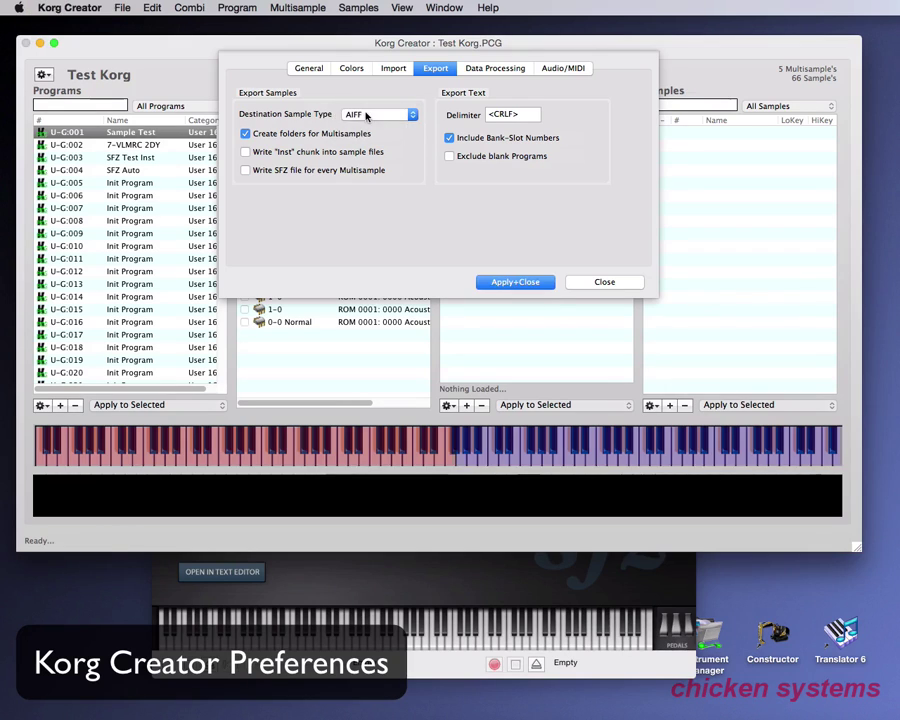
left_click(362, 114)
left_click(355, 104)
left_click(526, 116)
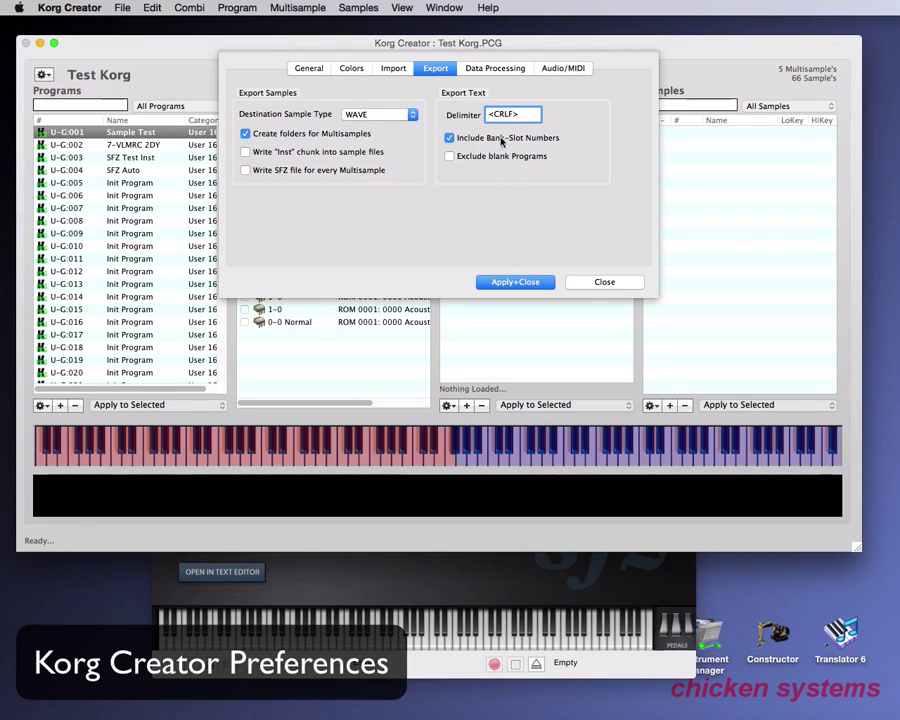
- Review the data processing and audio/MIDI preferences, including Built-in Output and Soundflower (2ch) input, and close the preferences without applying
left_click(494, 68)
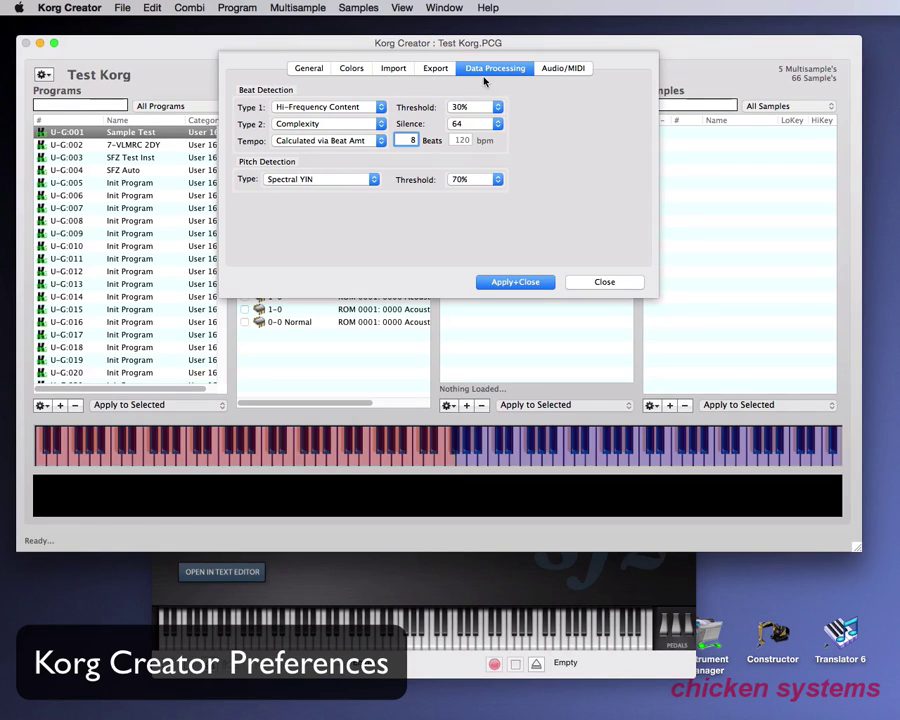
left_click(563, 68)
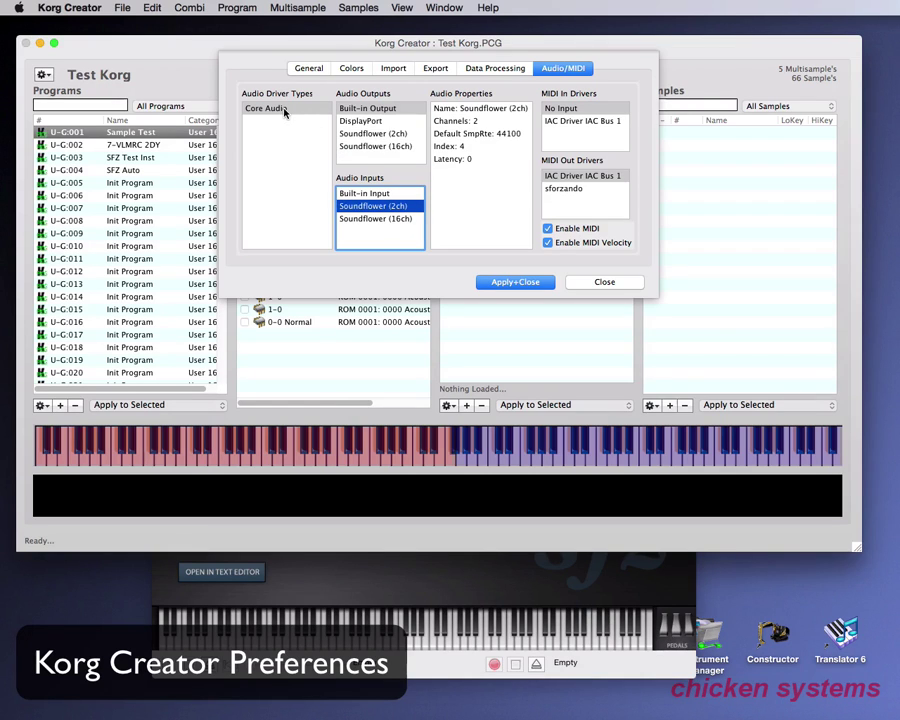
left_click(372, 110)
left_click(396, 205)
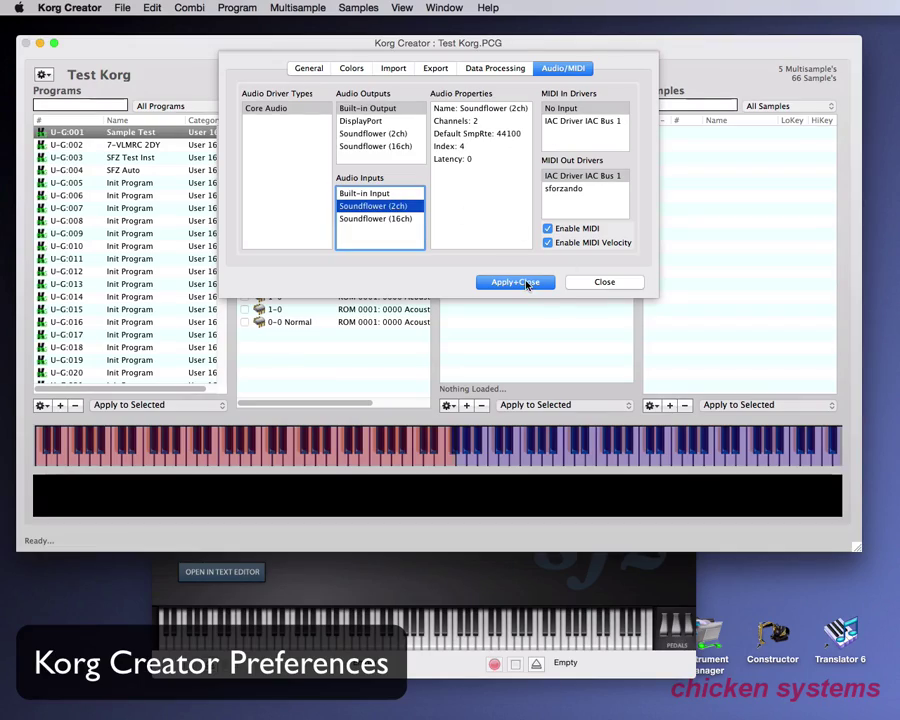
left_click(604, 283)
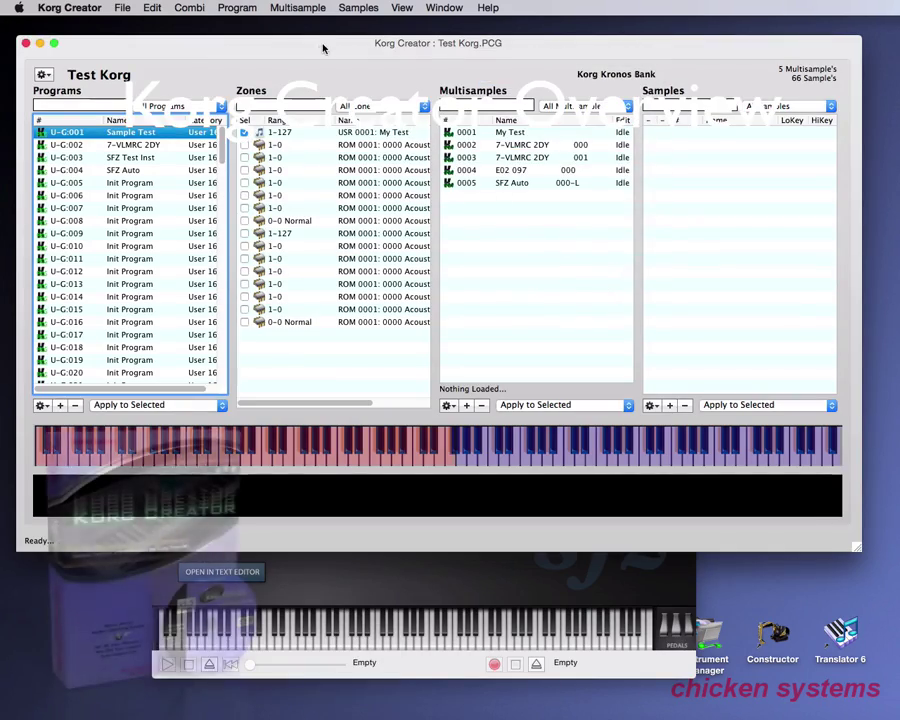